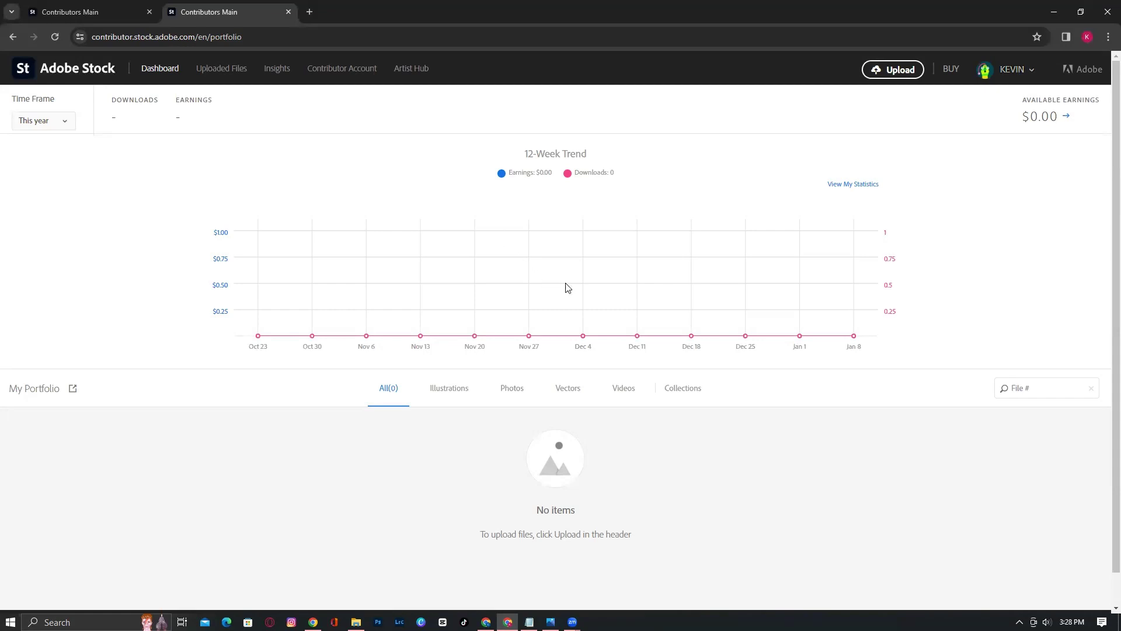
Review the Part II tax treaty notes in Notepad, then go to the Contributor Account page
left_click(1013, 70)
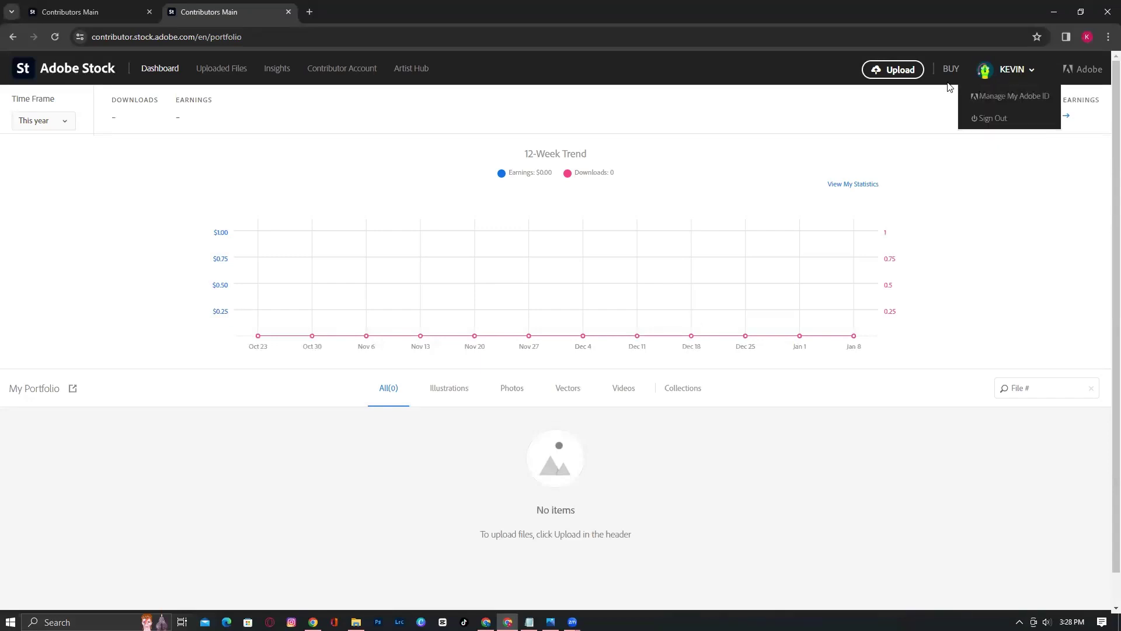
left_click(848, 119)
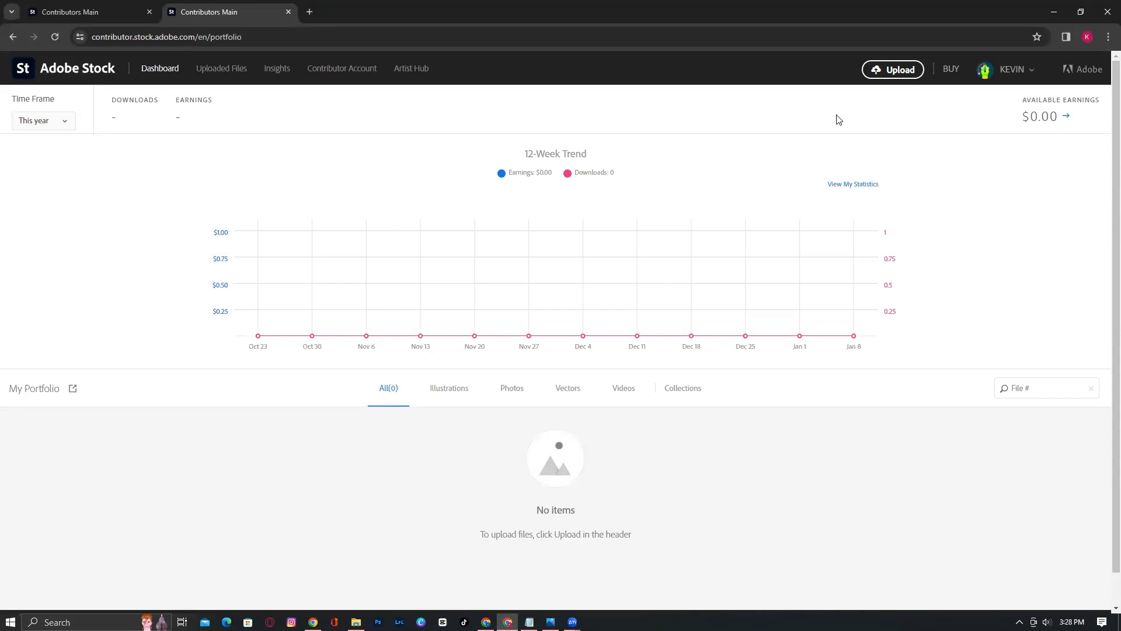
left_click(529, 621)
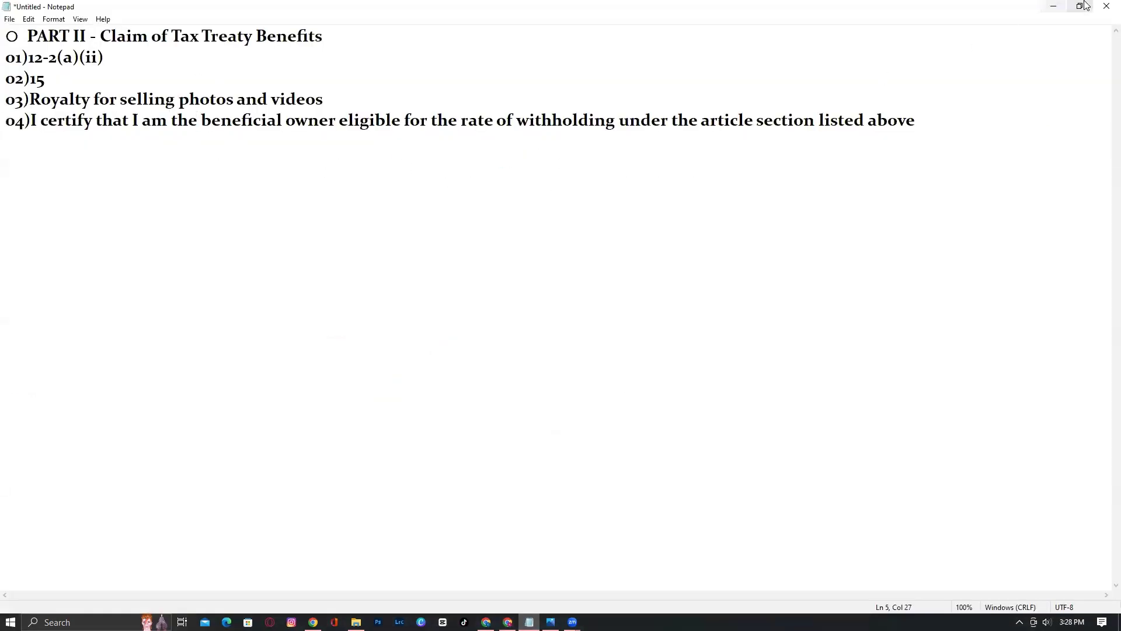
left_click(1054, 7)
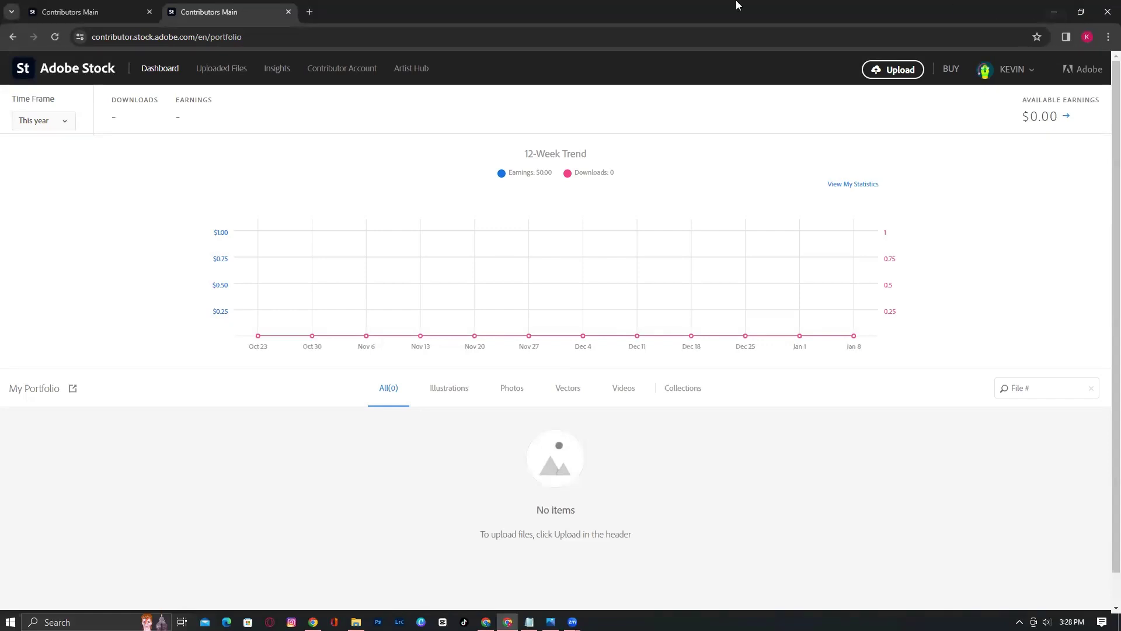
left_click(356, 76)
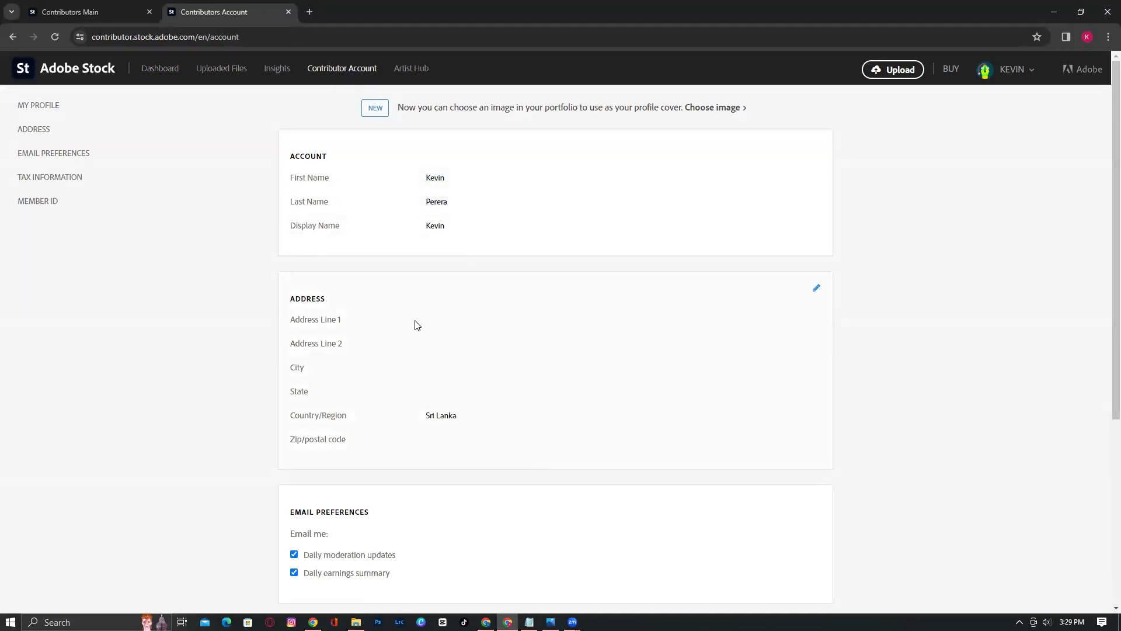
Edit the address, filling Address Line 1 from a suggestion and typing the second address line
left_click(817, 291)
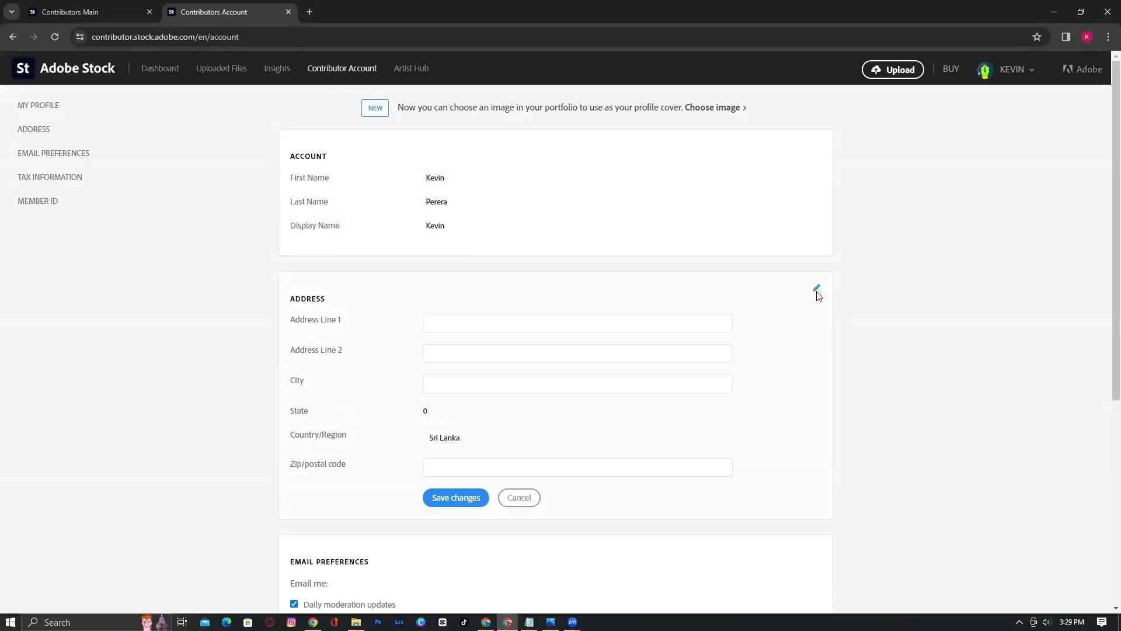
left_click(530, 324)
left_click(508, 351)
left_click(472, 359)
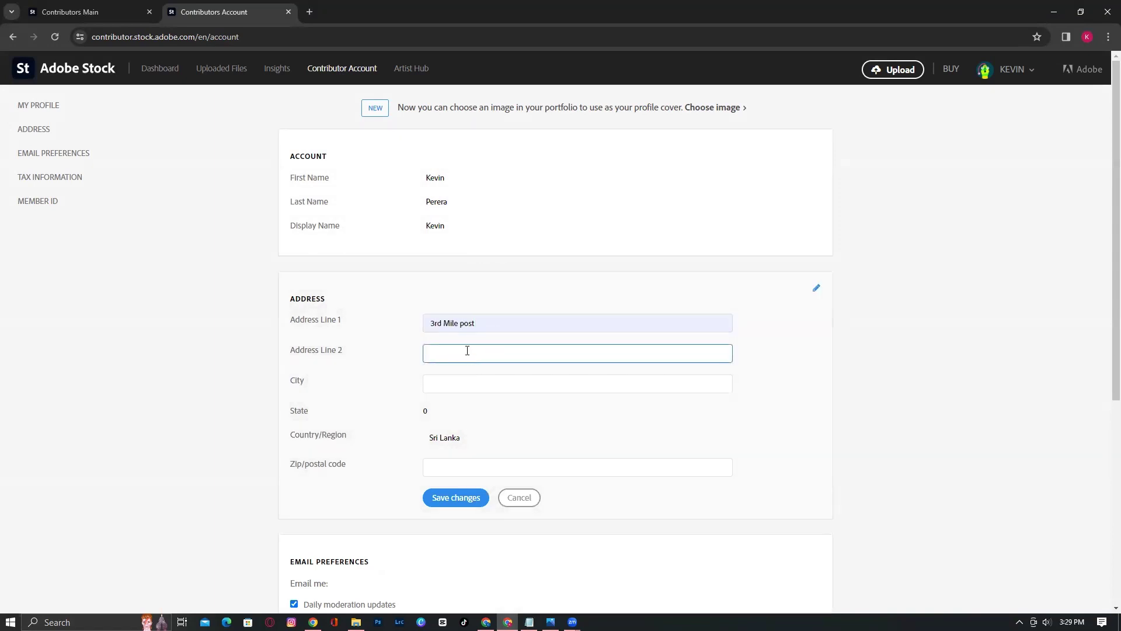
type("PASSAR")
key("BackSpace")
key("BackSpace")
key("BackSpace")
key("BackSpace")
key("BackSpace")
key("BackSpace")
Fill the city and postal code from suggestions and save the address changes
left_click(478, 386)
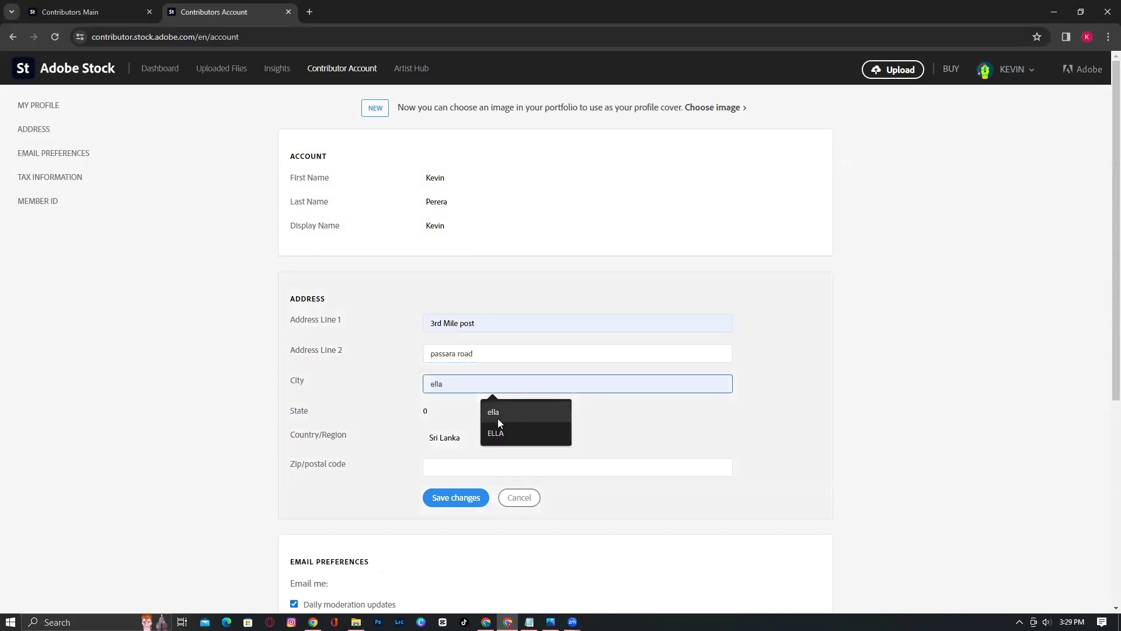
left_click(504, 411)
left_click(437, 417)
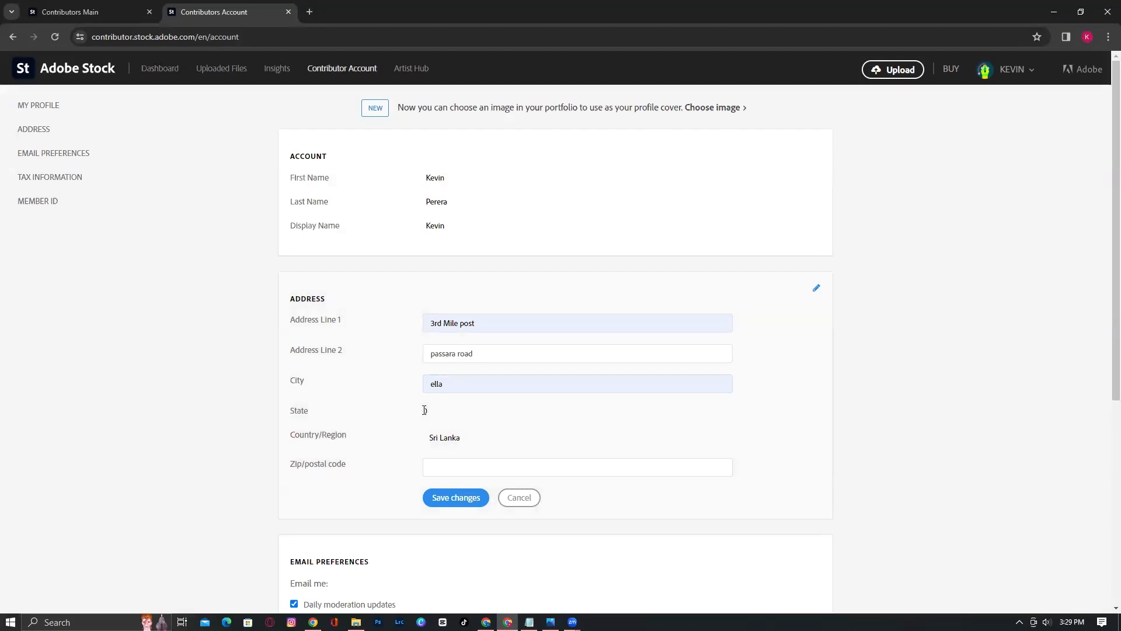
left_click(457, 466)
left_click(513, 496)
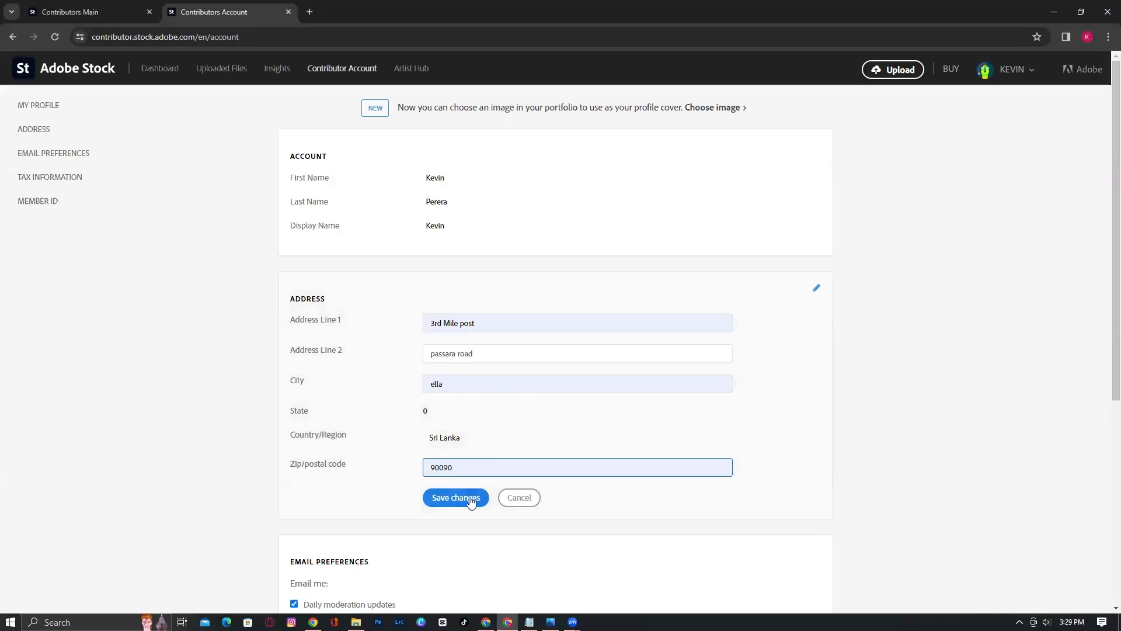
left_click(473, 501)
scroll(472, 501, "down", 3)
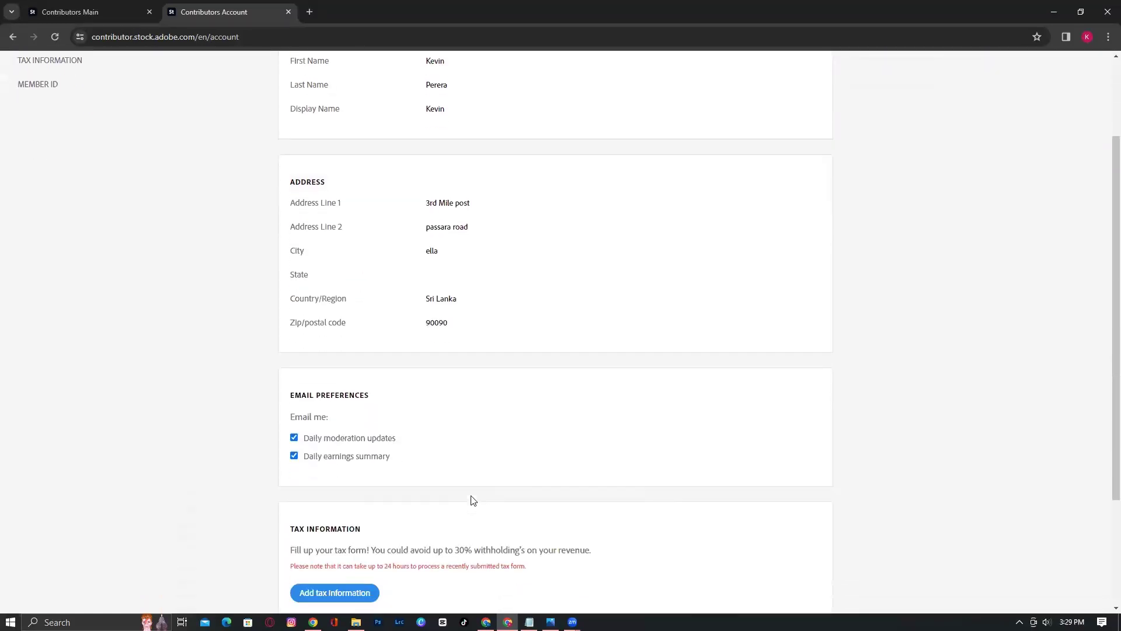
scroll(471, 495, "up", 3)
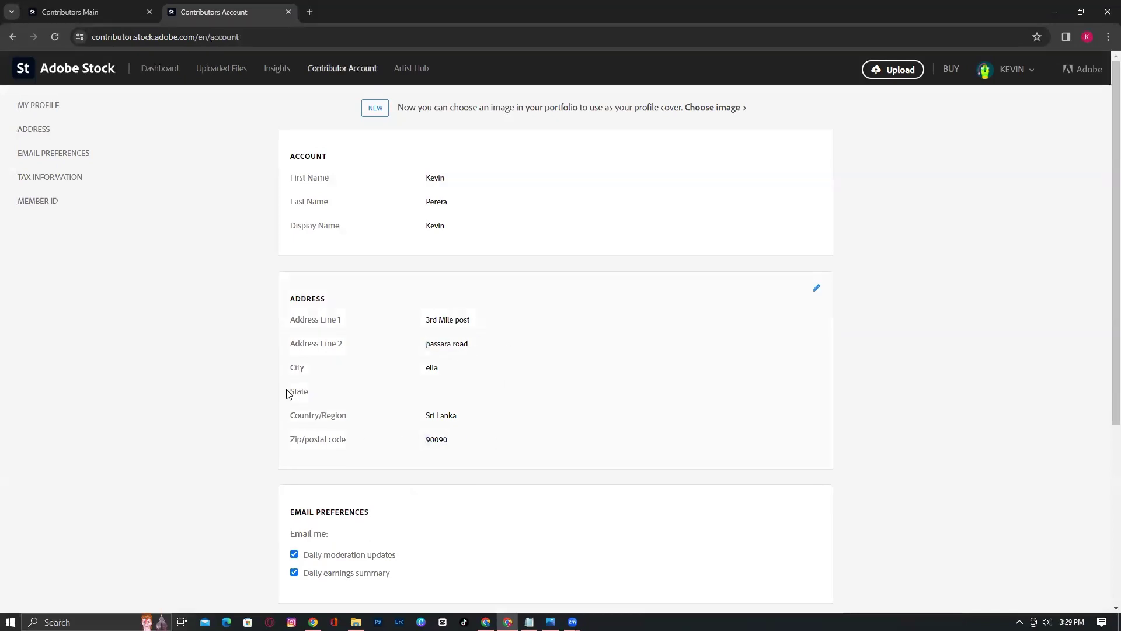
scroll(484, 462, "down", 4)
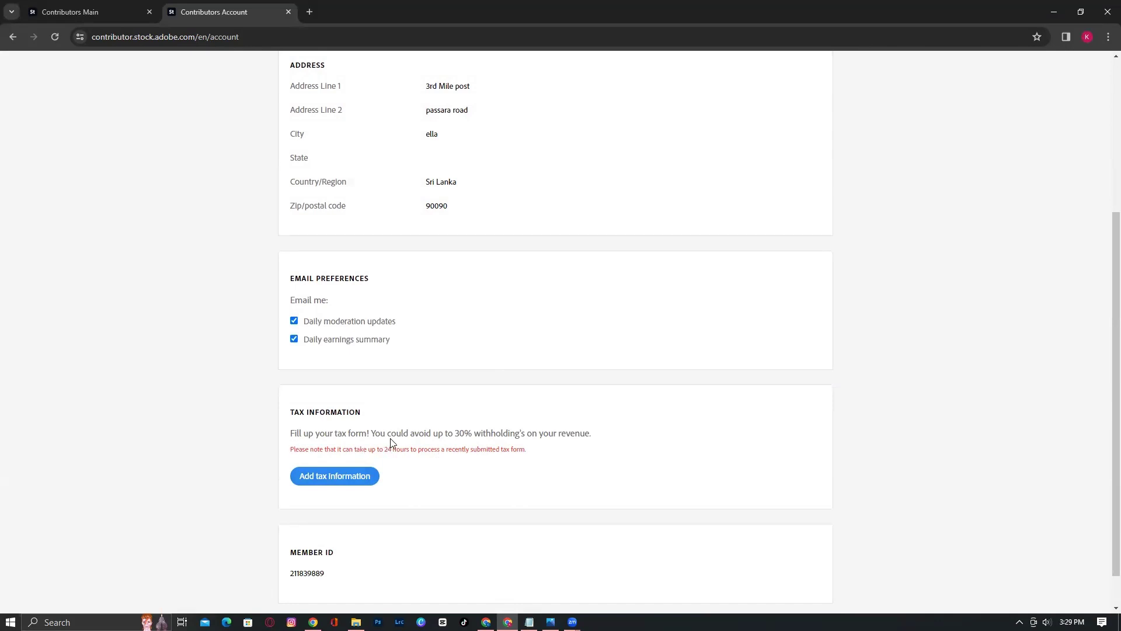
scroll(407, 340, "up", 1)
scroll(408, 340, "up", 1)
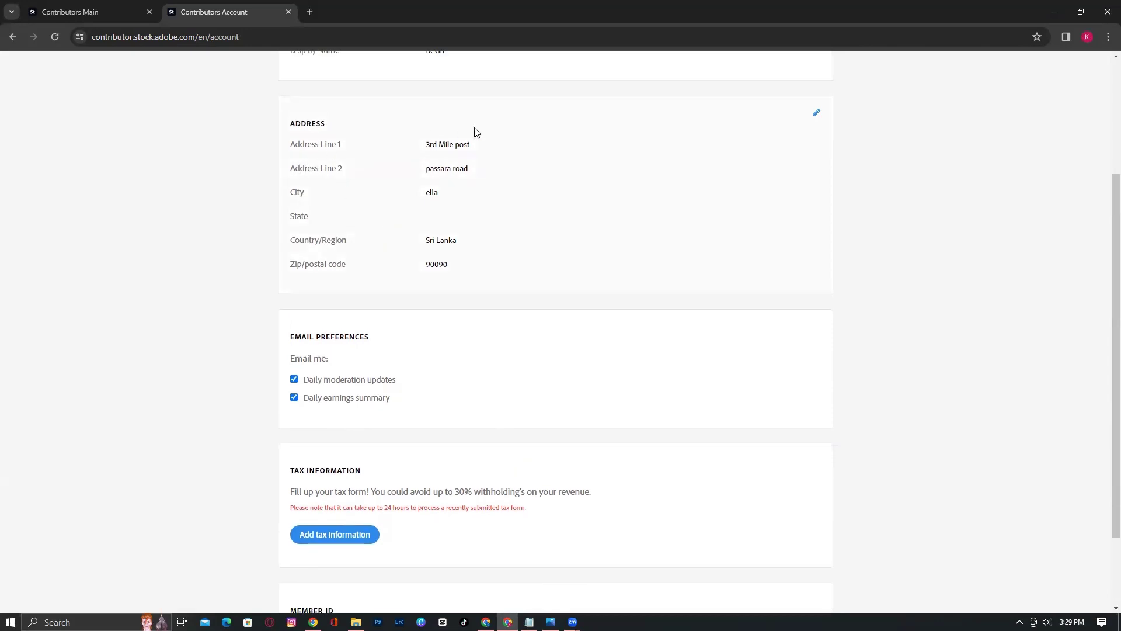
Start adding tax information, read the 'Find the right tax form' notice, and continue
left_click(342, 541)
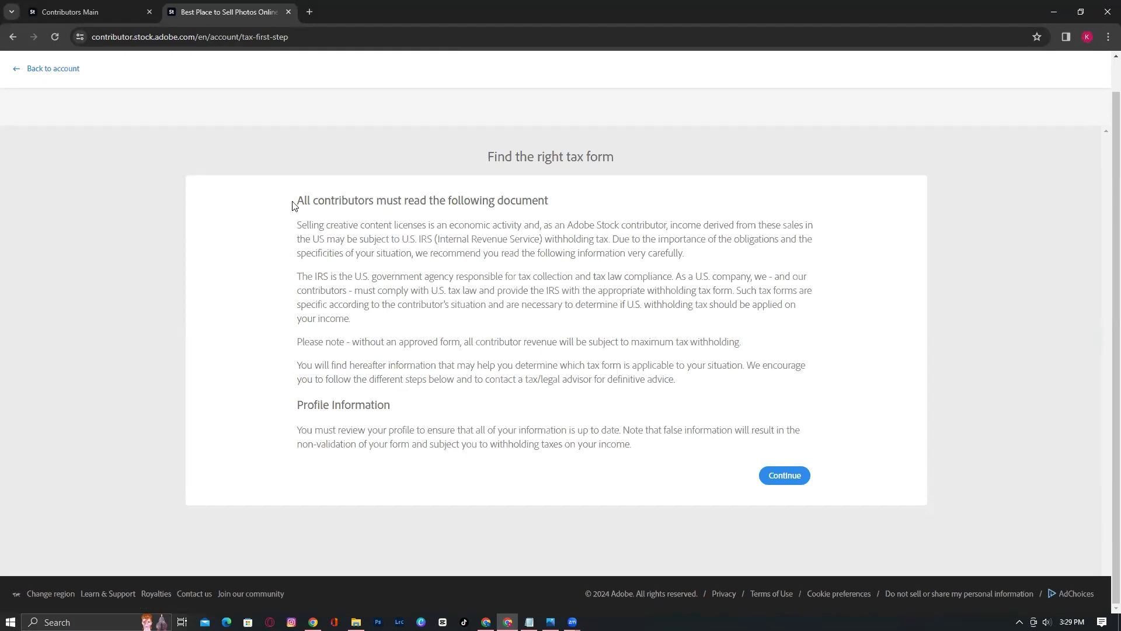
left_click_drag(293, 202, 563, 211)
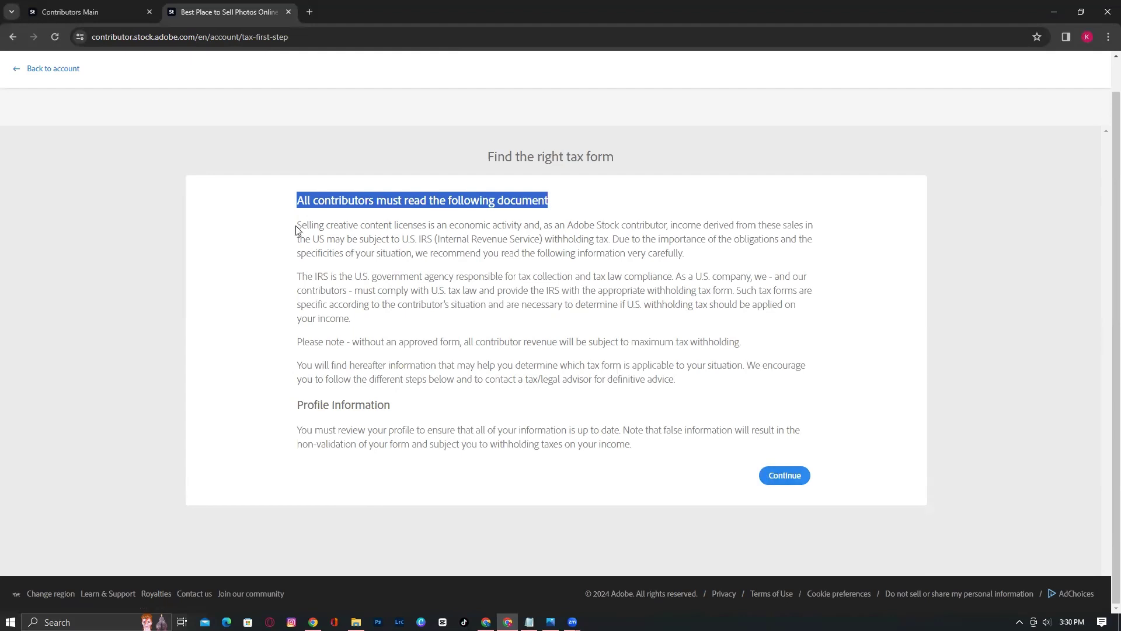
left_click_drag(296, 228, 529, 229)
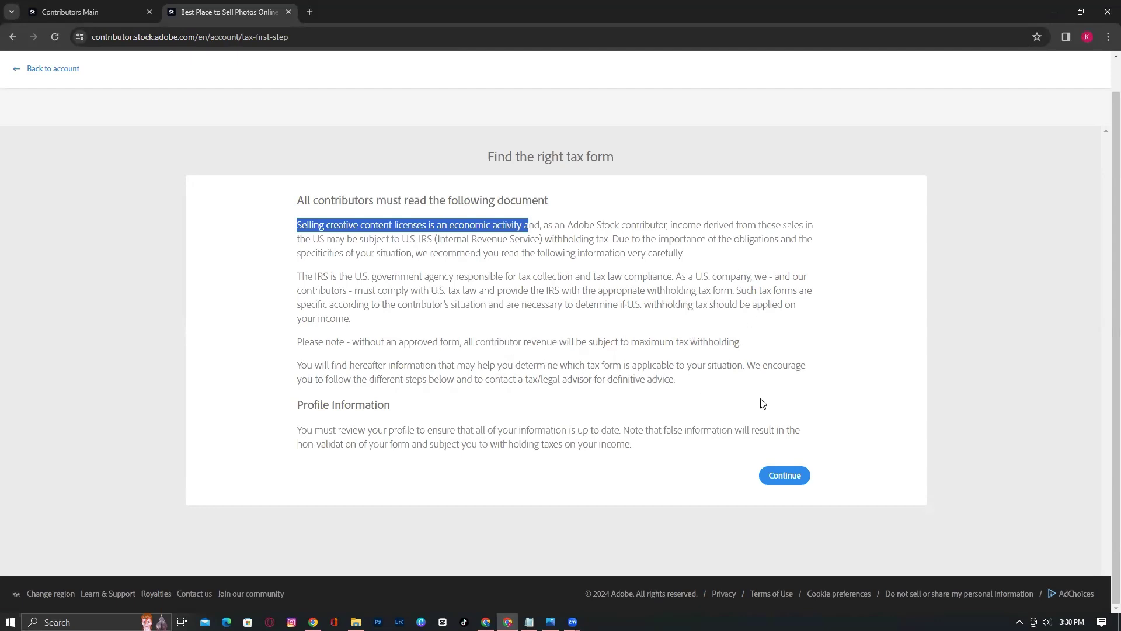
left_click(786, 476)
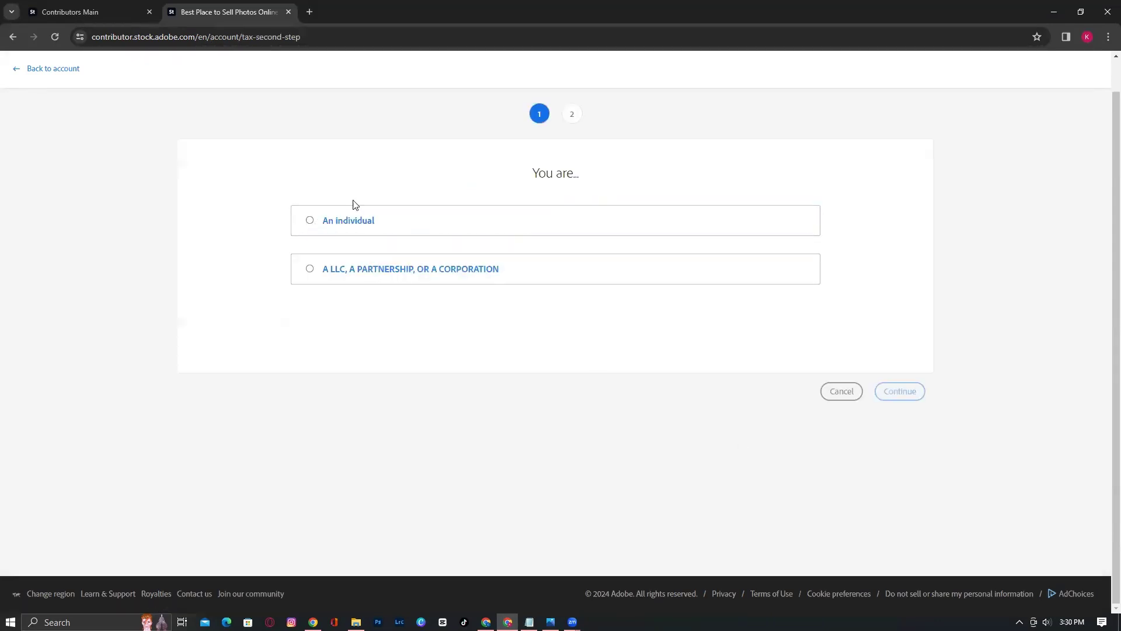
Choose 'An individual' as the contributor type and continue to the W-9/W-8 BEN options
left_click(308, 221)
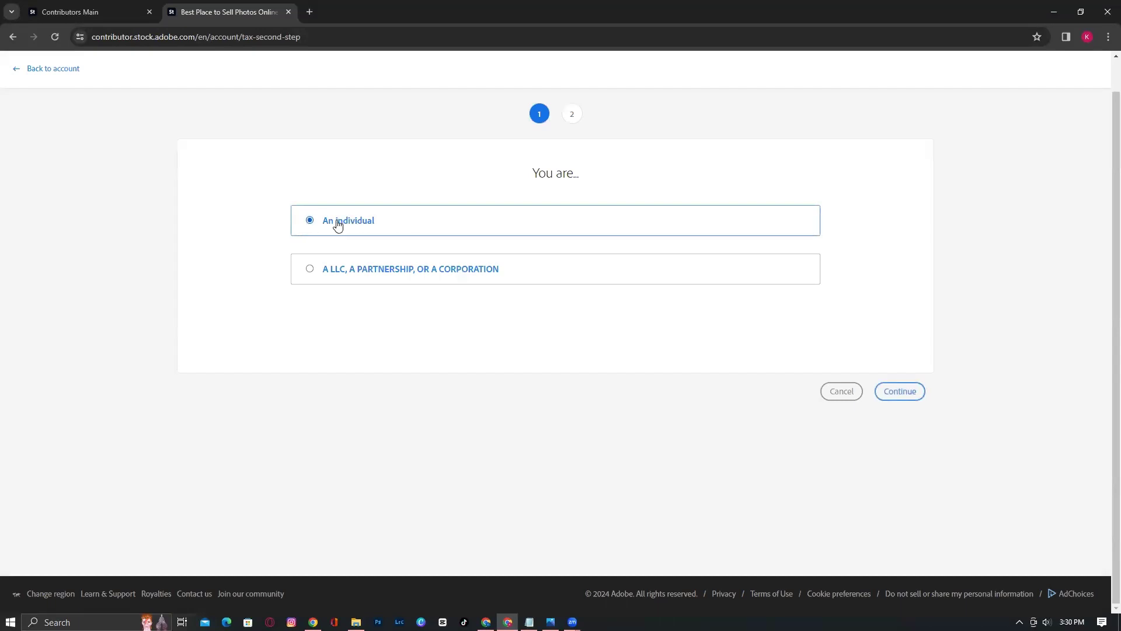
left_click(914, 392)
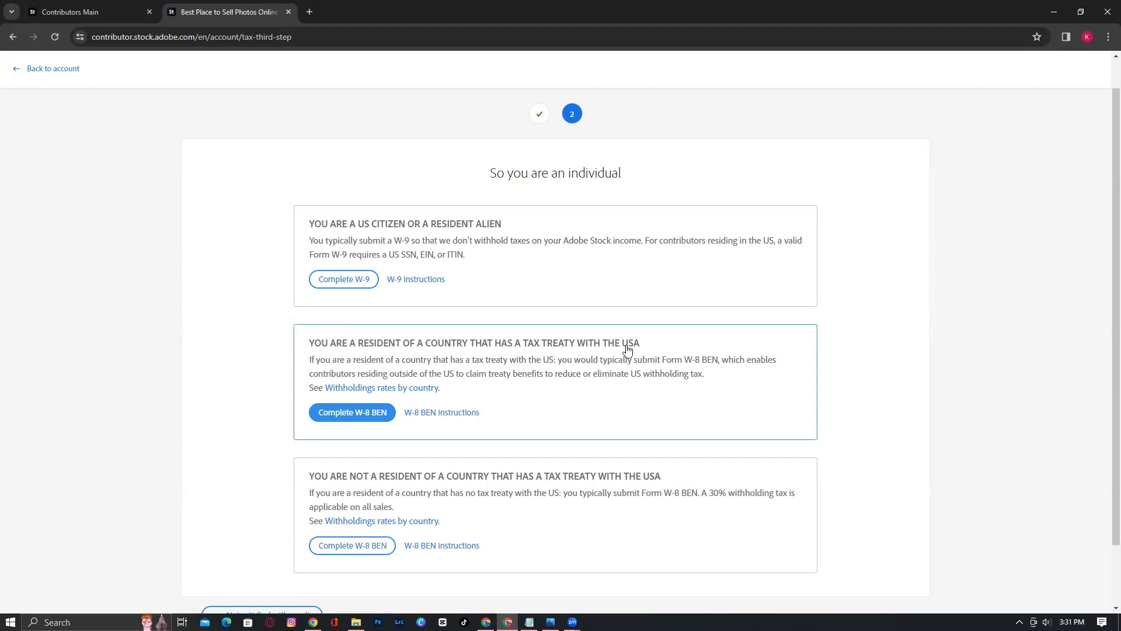
scroll(644, 356, "down", 1)
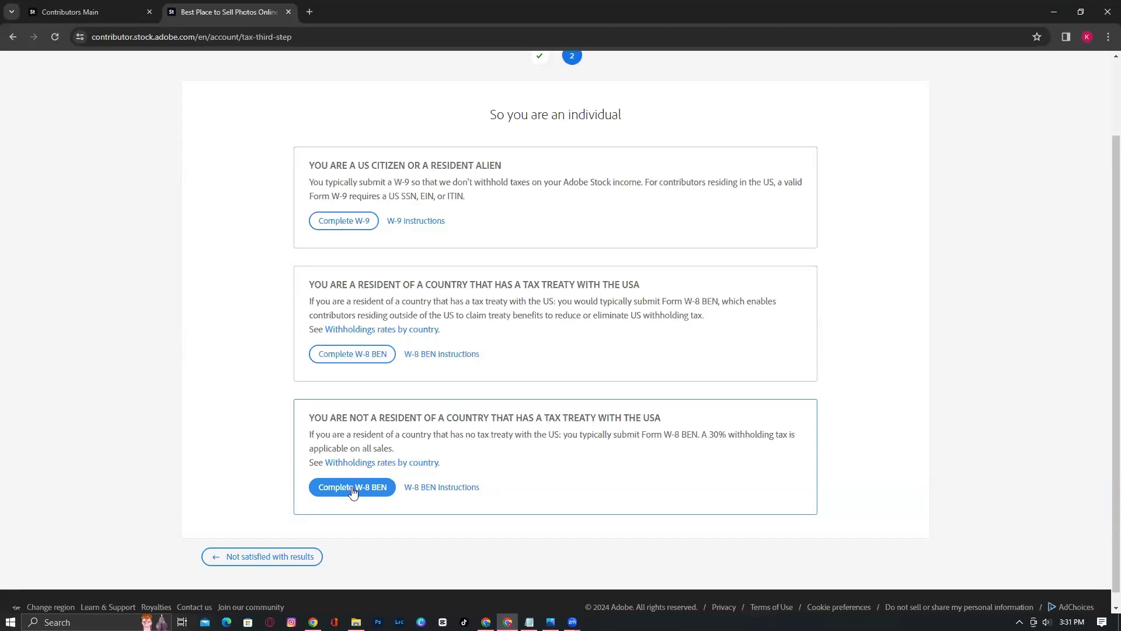
Open the W-8 BEN form for non-treaty residents and dismiss the two-hour notice
left_click(347, 491)
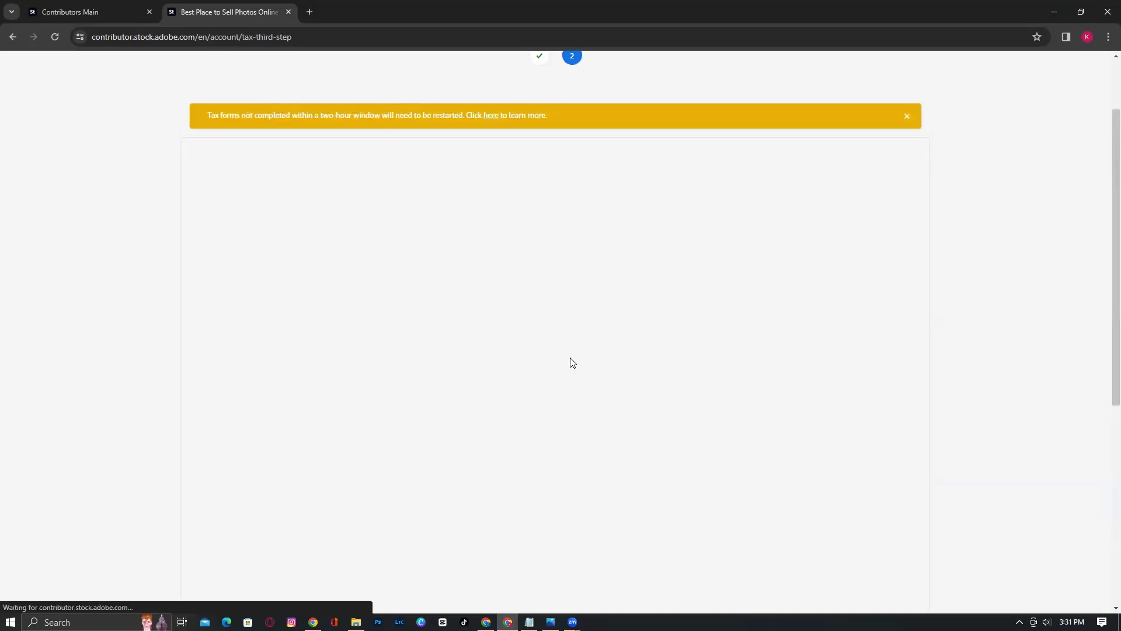
scroll(411, 243, "up", 2)
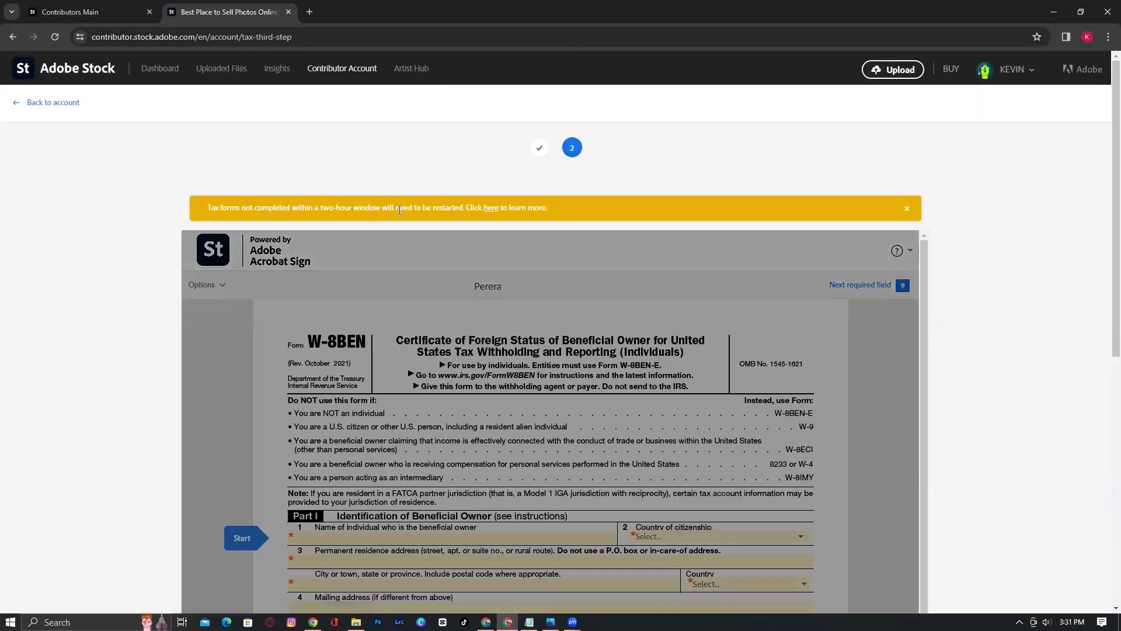
scroll(636, 340, "down", 3)
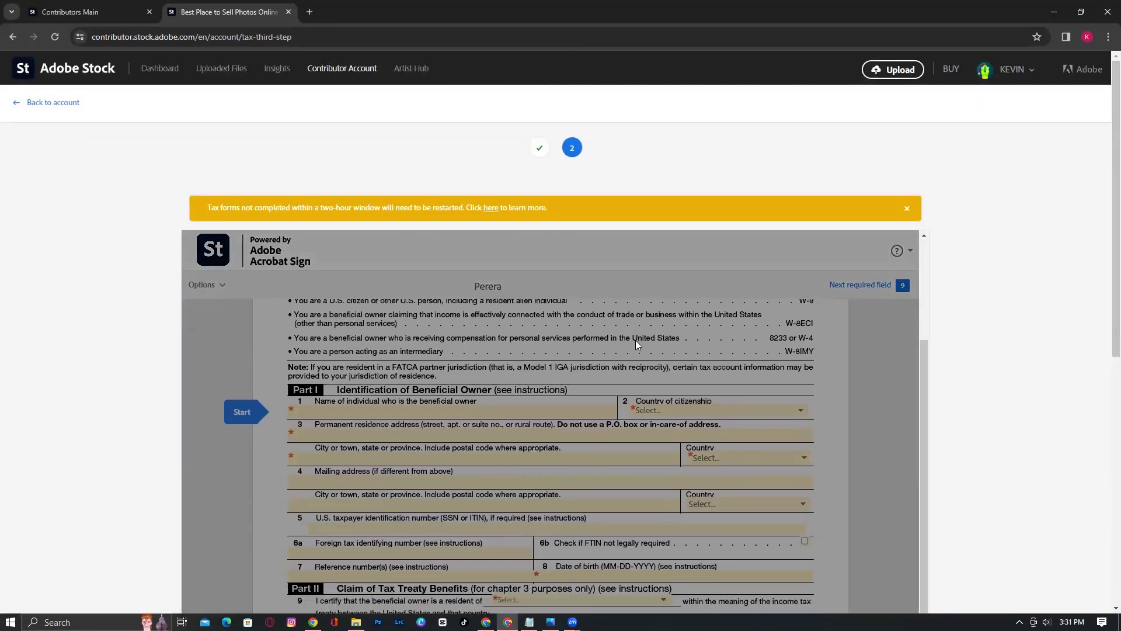
scroll(671, 367, "up", 2)
scroll(1038, 357, "down", 2)
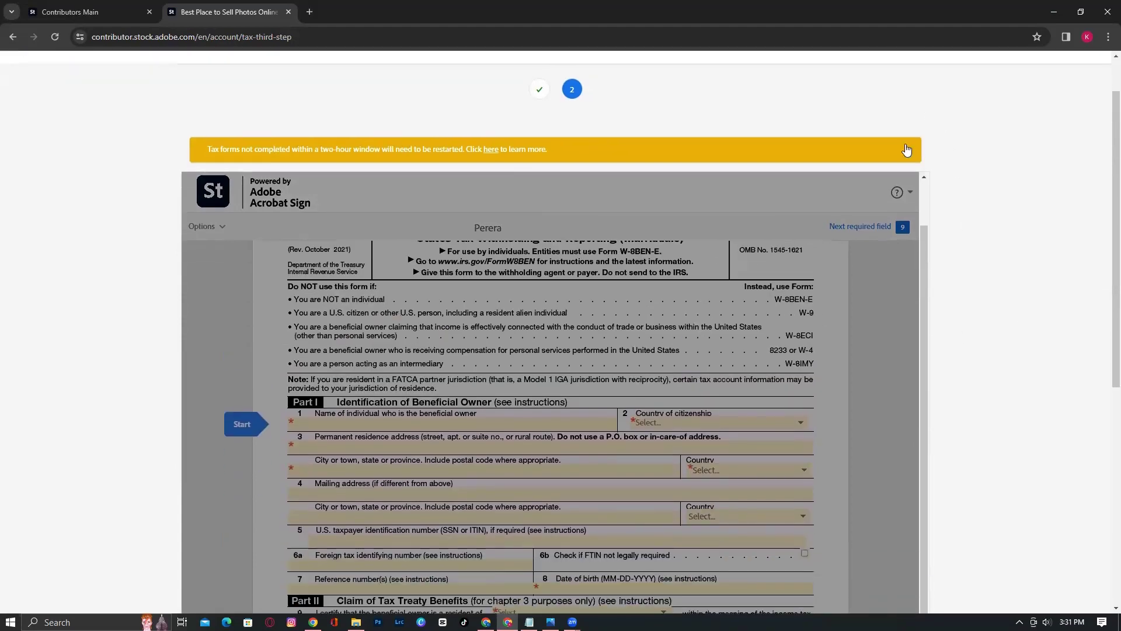
left_click(907, 148)
Accept the Acrobat Sign terms and place the cursor in the line 1 Name field
scroll(876, 356, "down", 1)
scroll(875, 356, "down", 1)
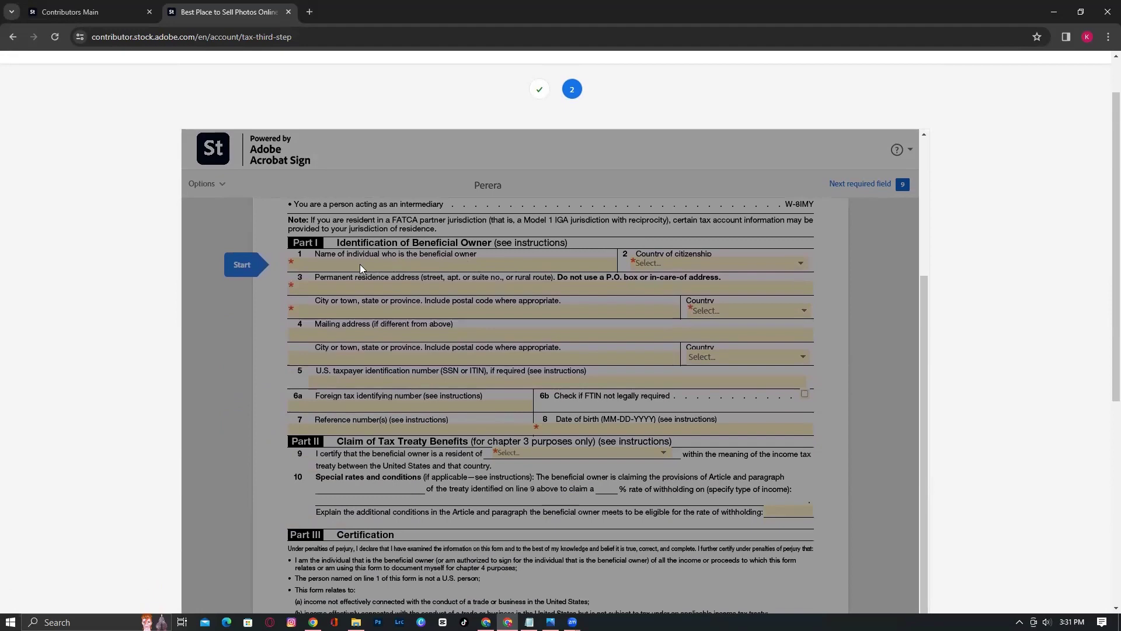
scroll(839, 308, "down", 6)
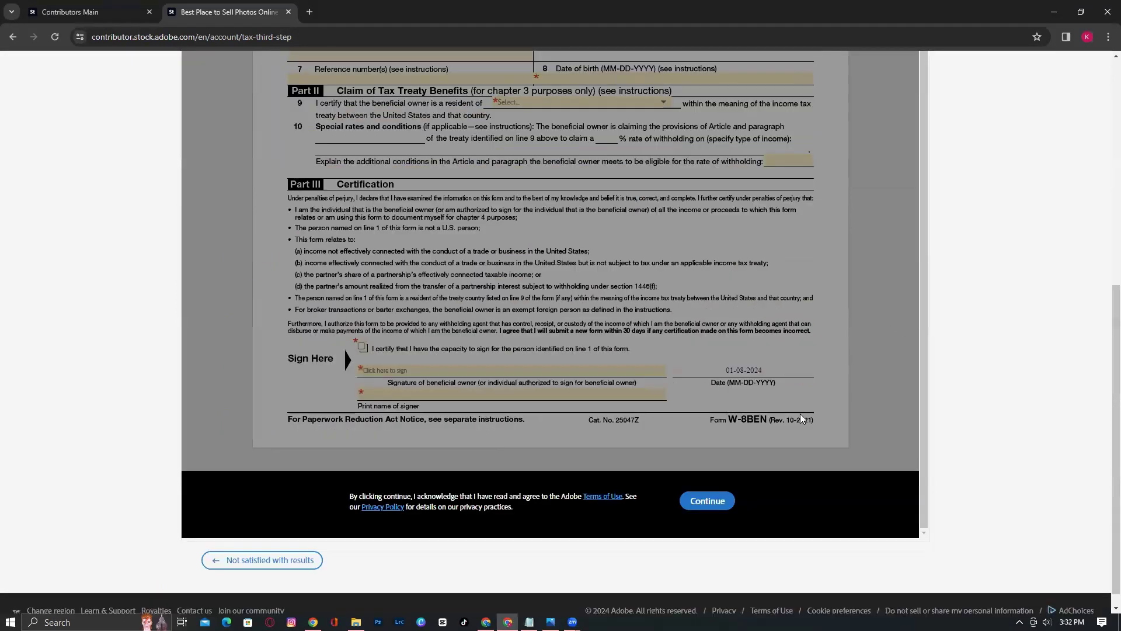
left_click(703, 501)
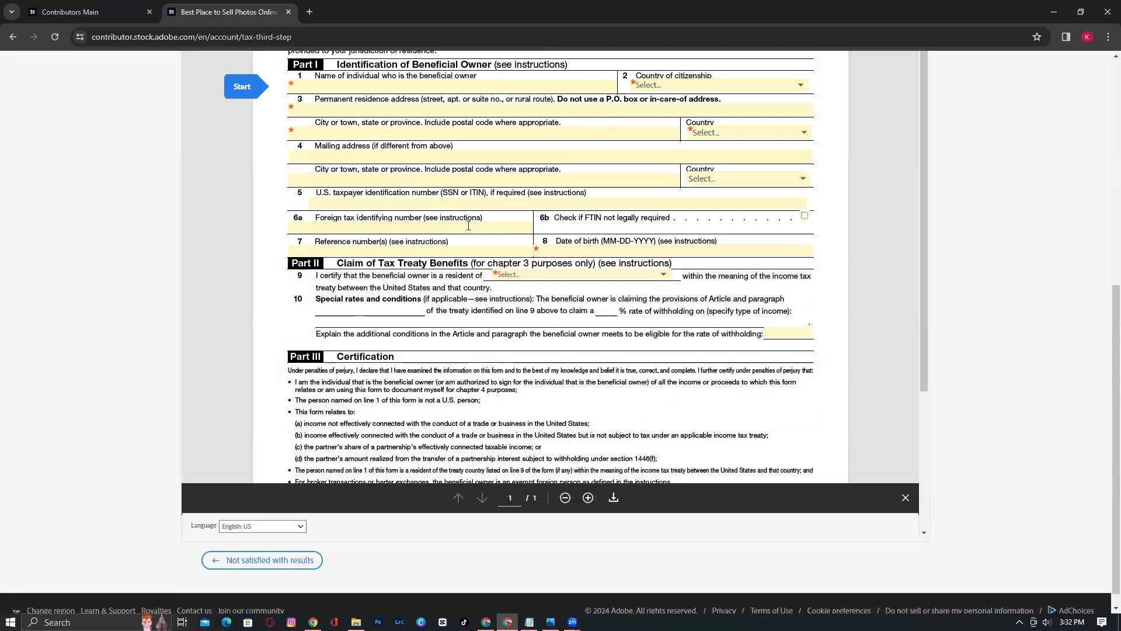
scroll(418, 224, "up", 2)
left_click(337, 202)
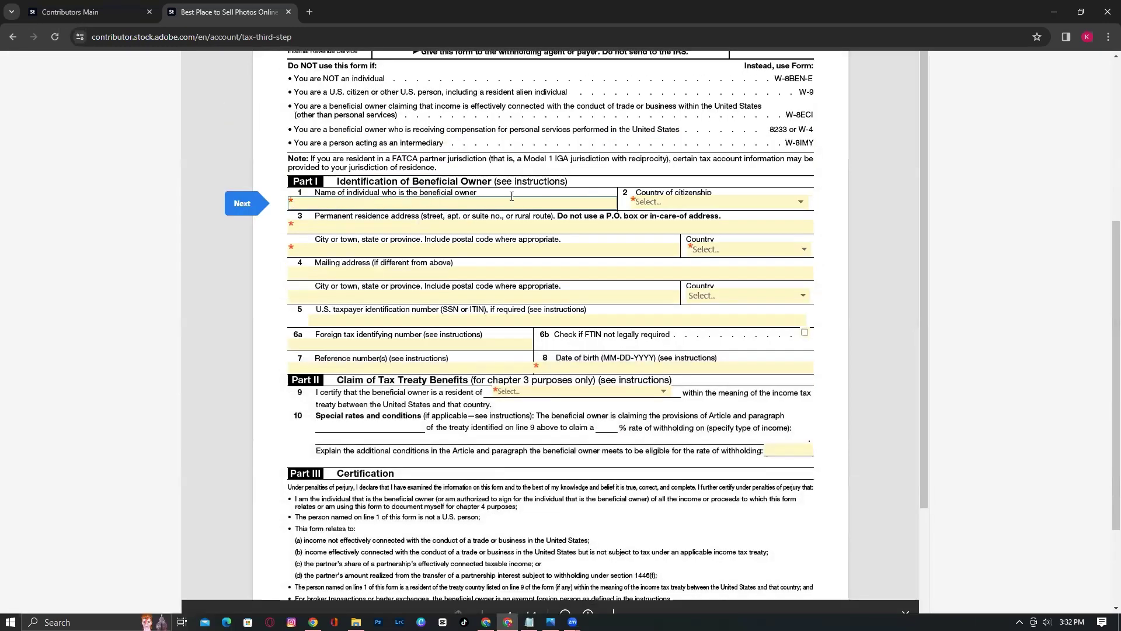
Set the country of citizenship to Sri Lanka and enter the beneficial owner's name
left_click(671, 205)
scroll(690, 323, "down", 10)
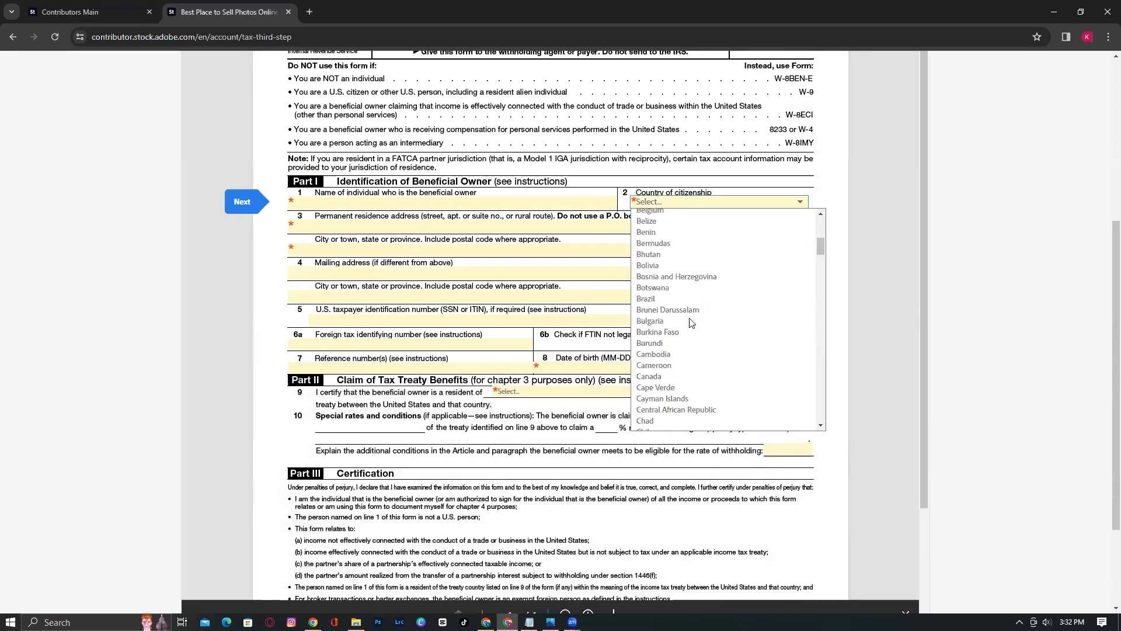
scroll(690, 323, "down", 18)
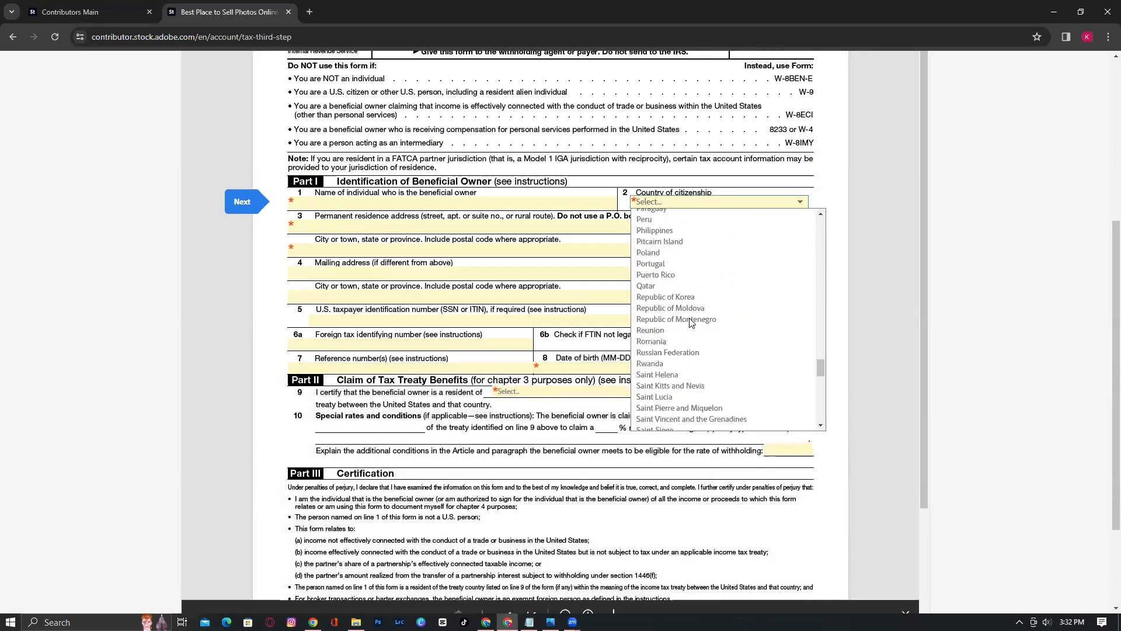
scroll(691, 323, "down", 5)
scroll(688, 313, "up", 4)
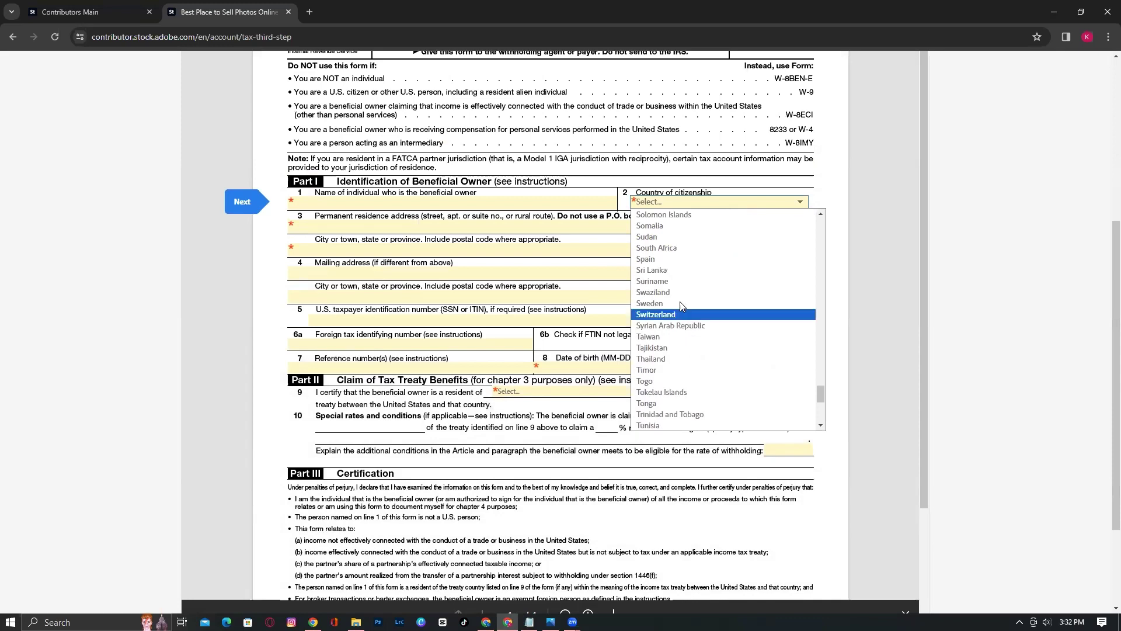
left_click(663, 272)
left_click(360, 204)
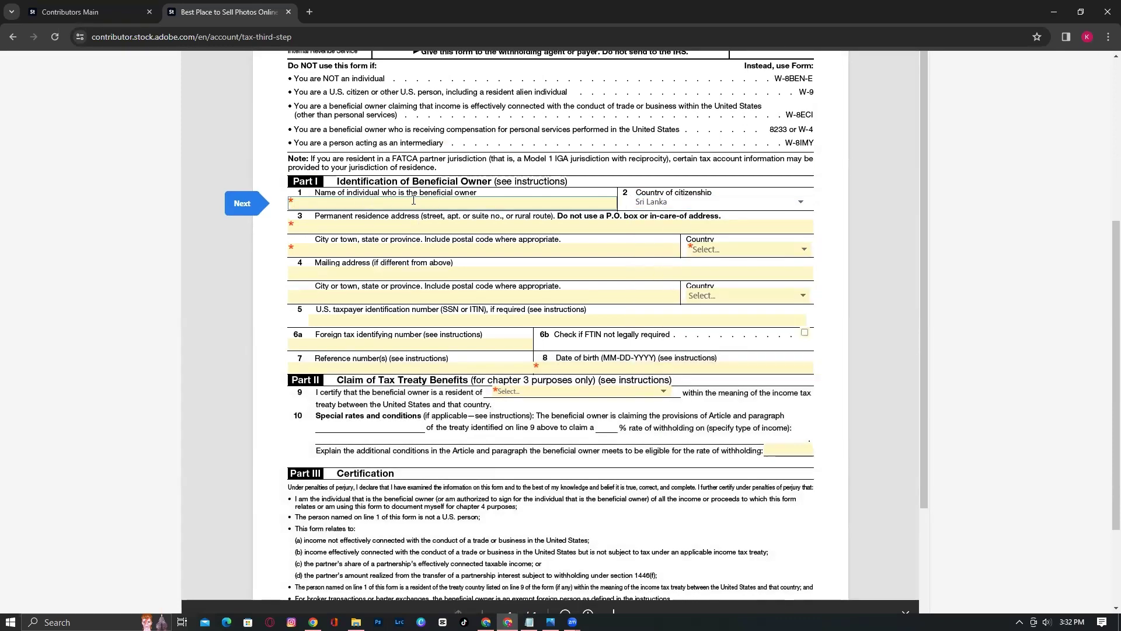
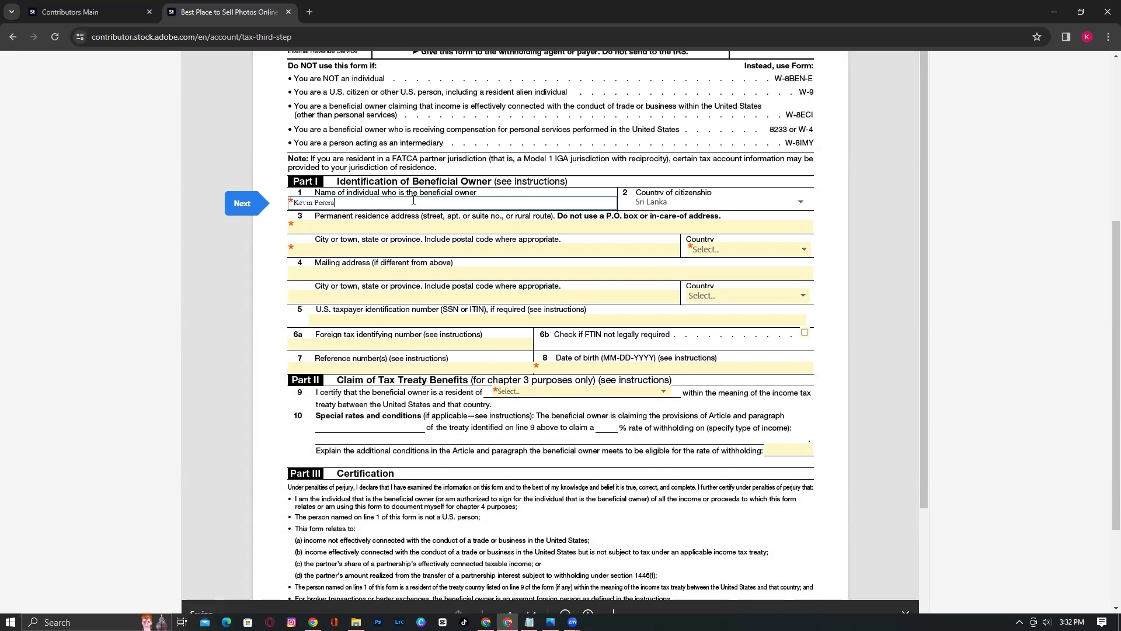
Enter the permanent residence address and city, and set the residence country to Sri Lanka
left_click(492, 225)
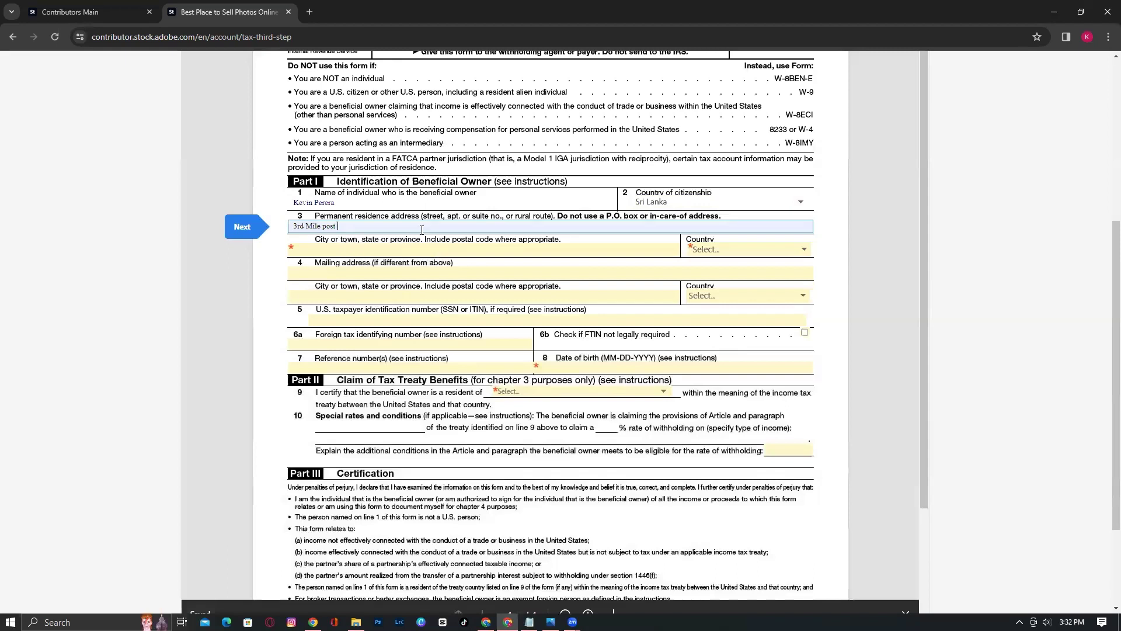
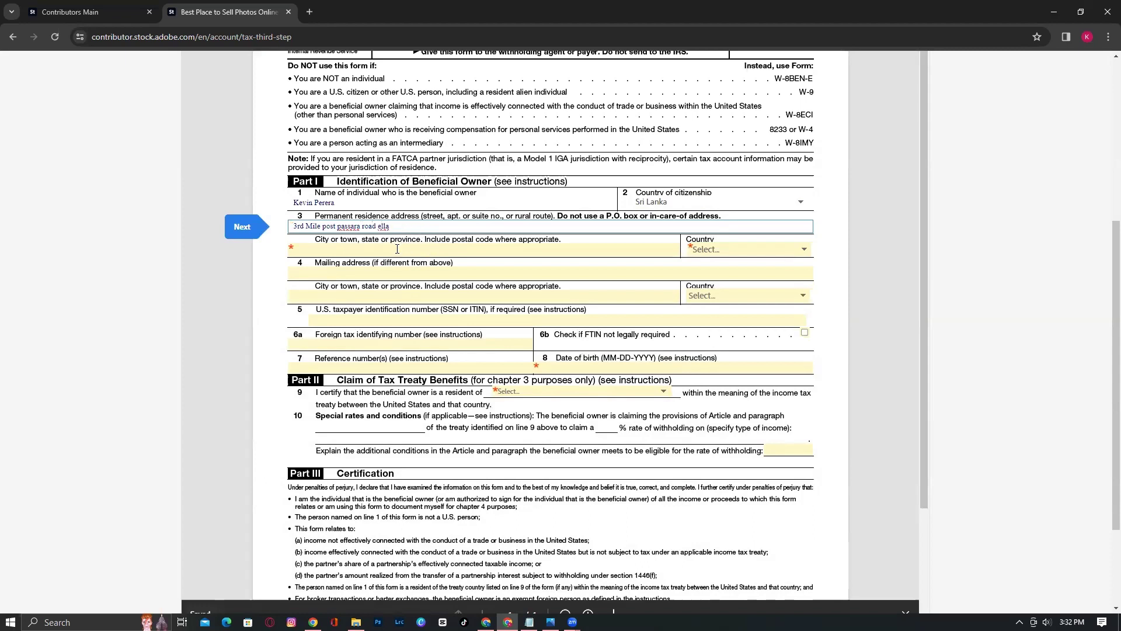
left_click(390, 250)
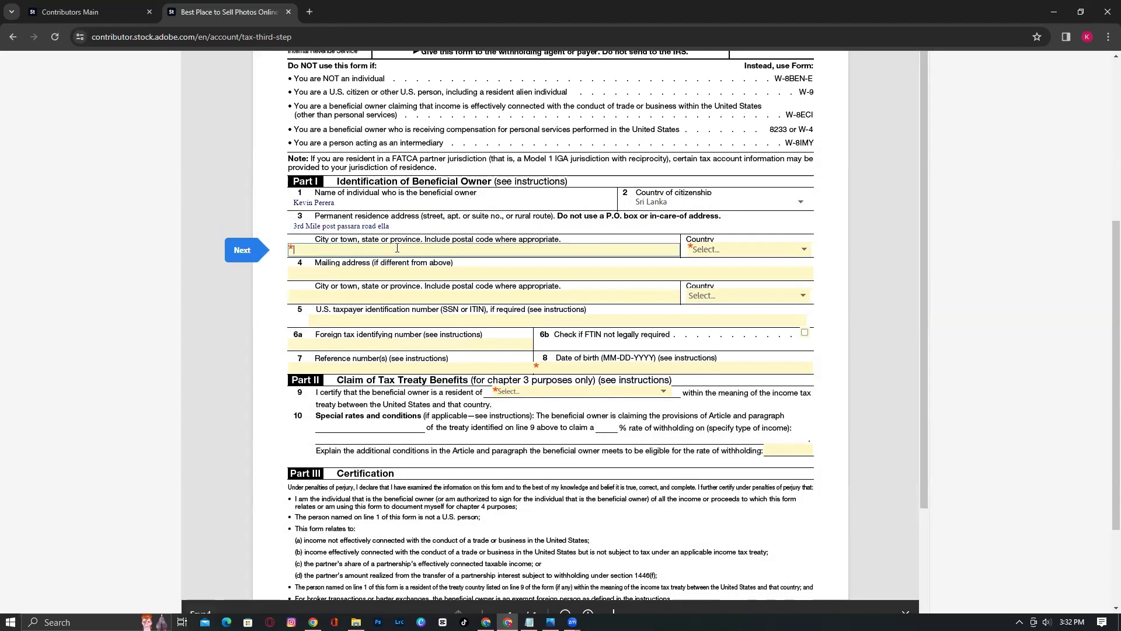
type("ella")
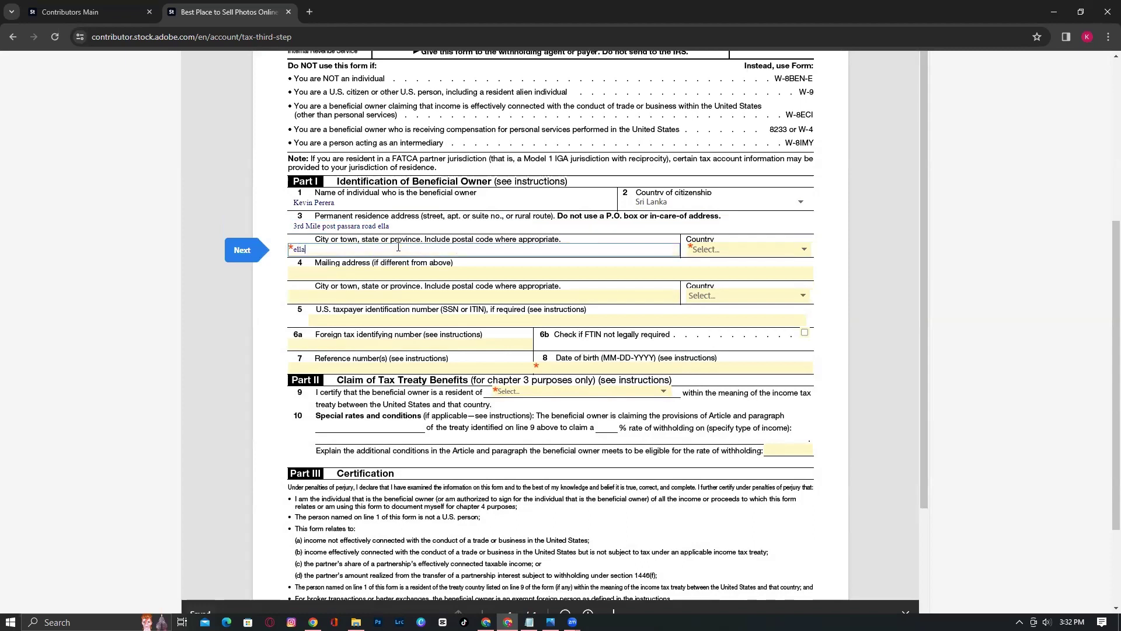
left_click(704, 249)
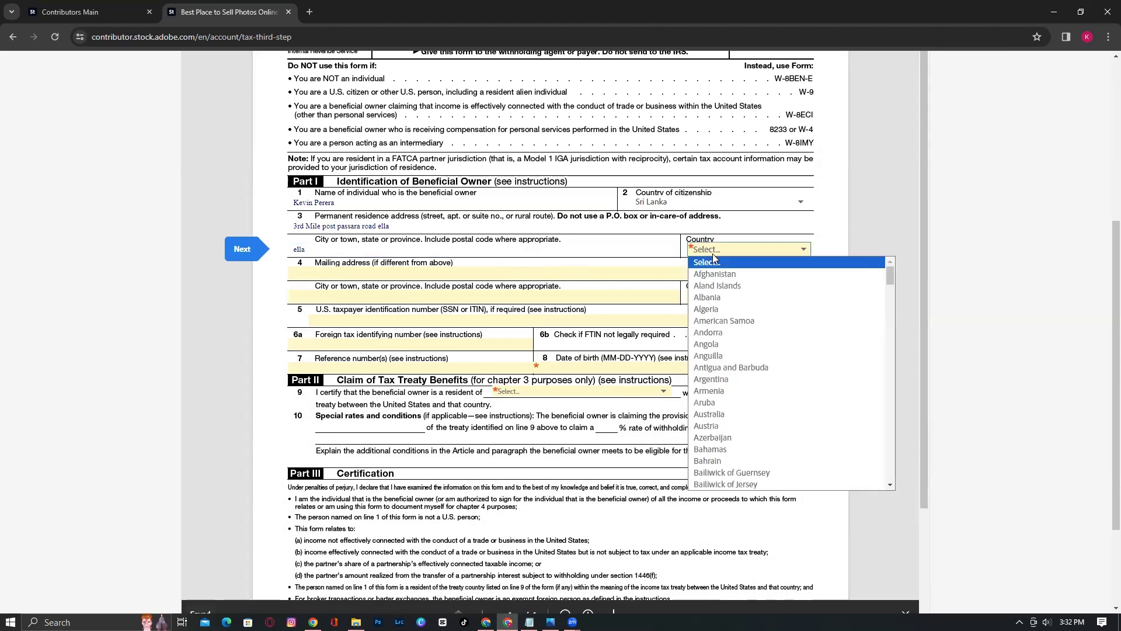
scroll(740, 343, "down", 20)
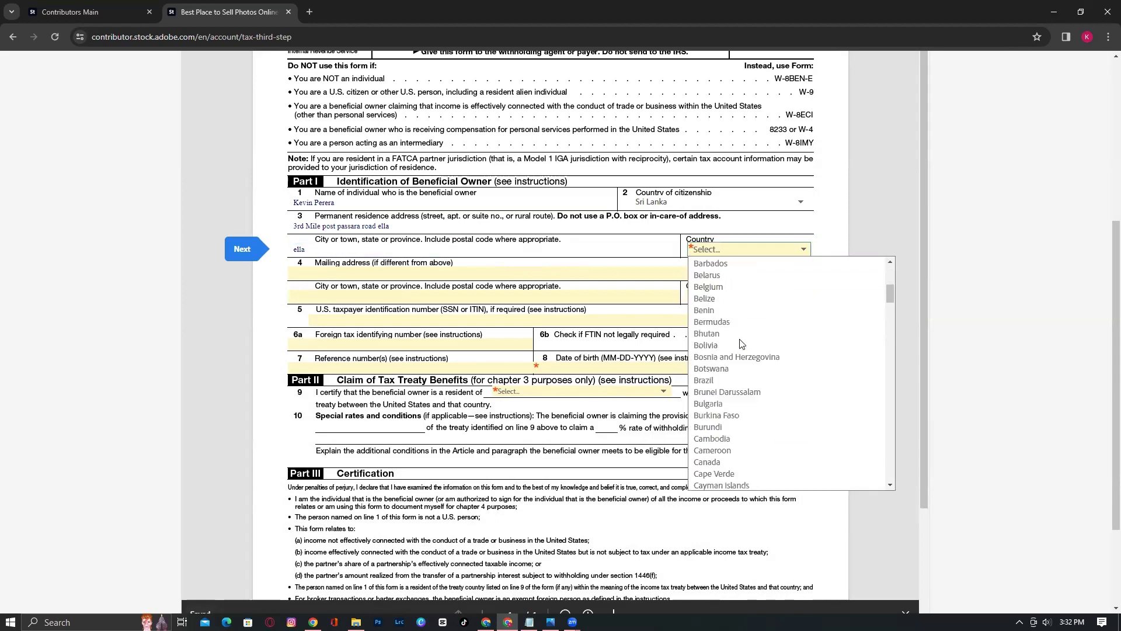
scroll(751, 382, "down", 15)
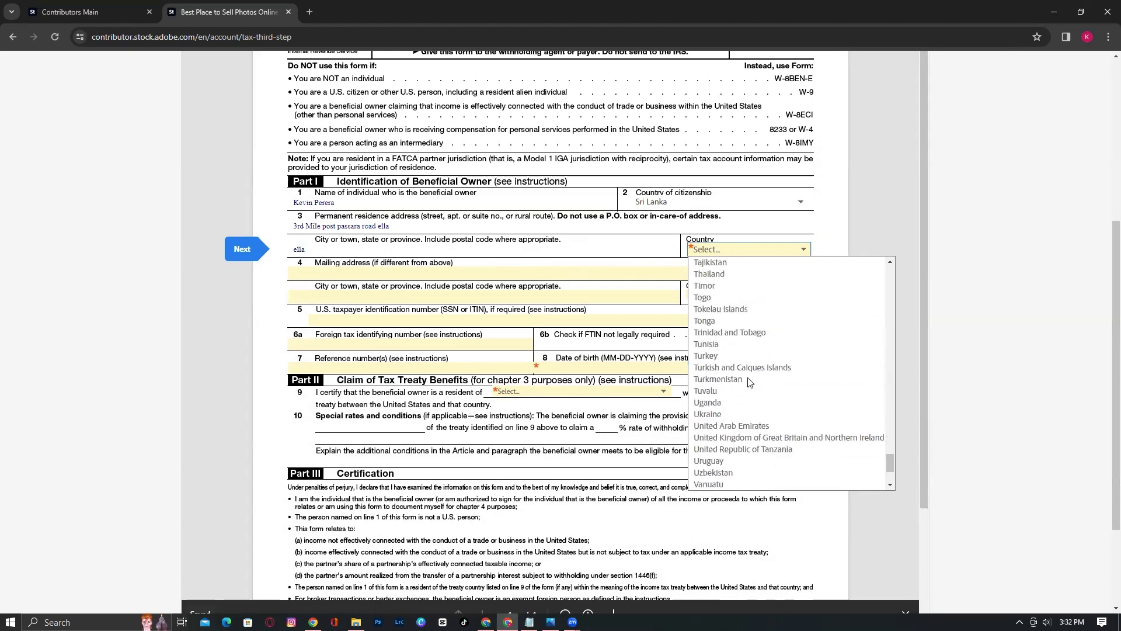
scroll(750, 382, "up", 5)
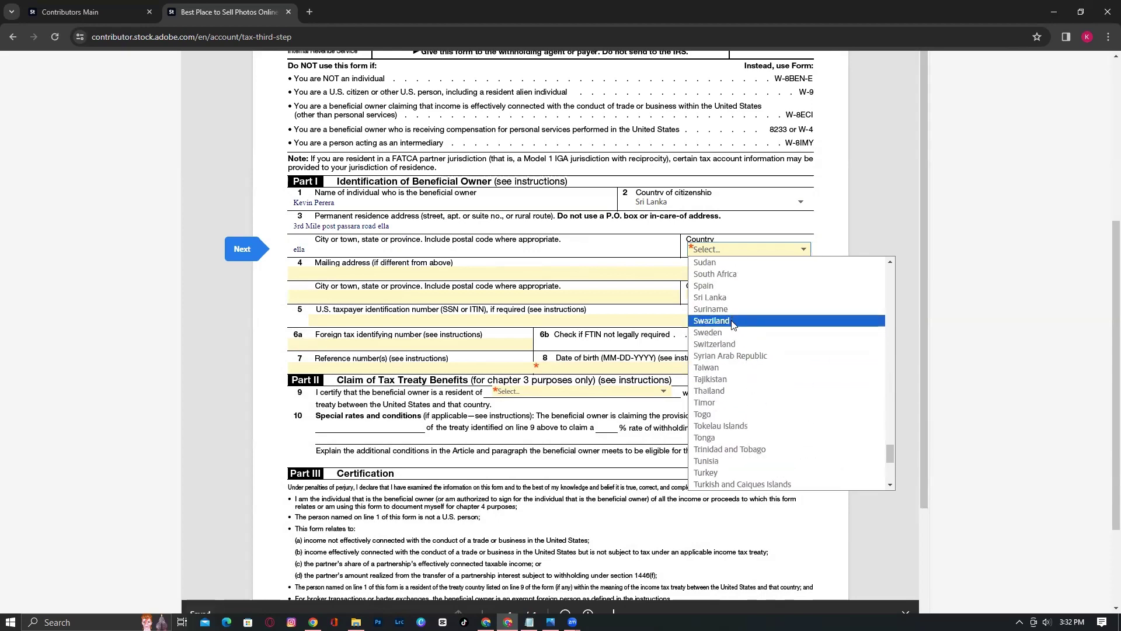
left_click(728, 300)
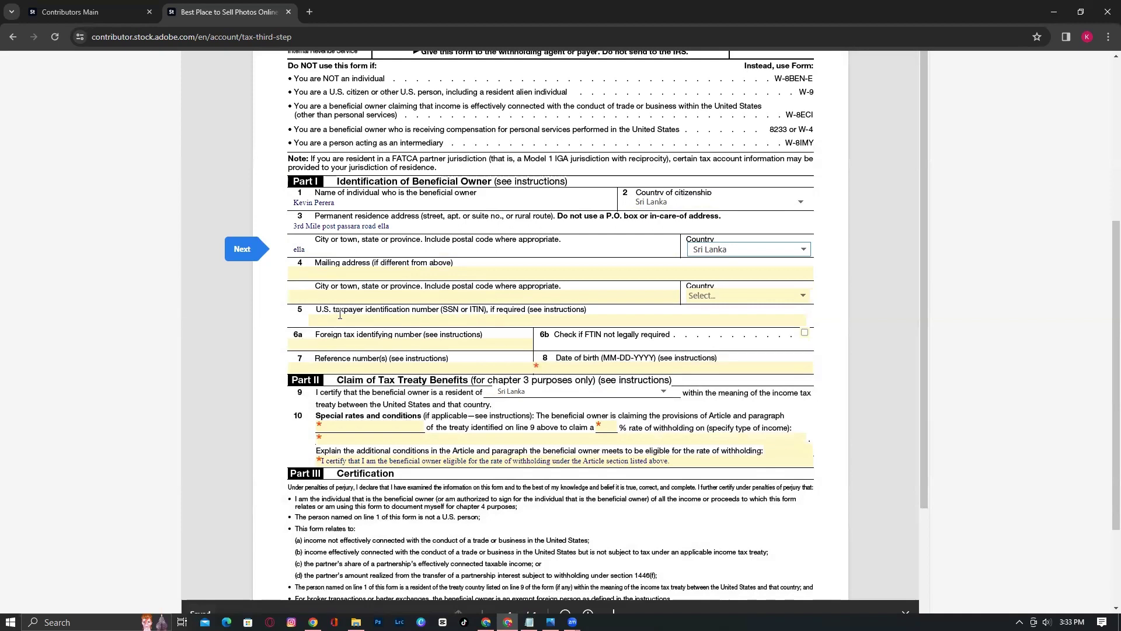
left_click(320, 315)
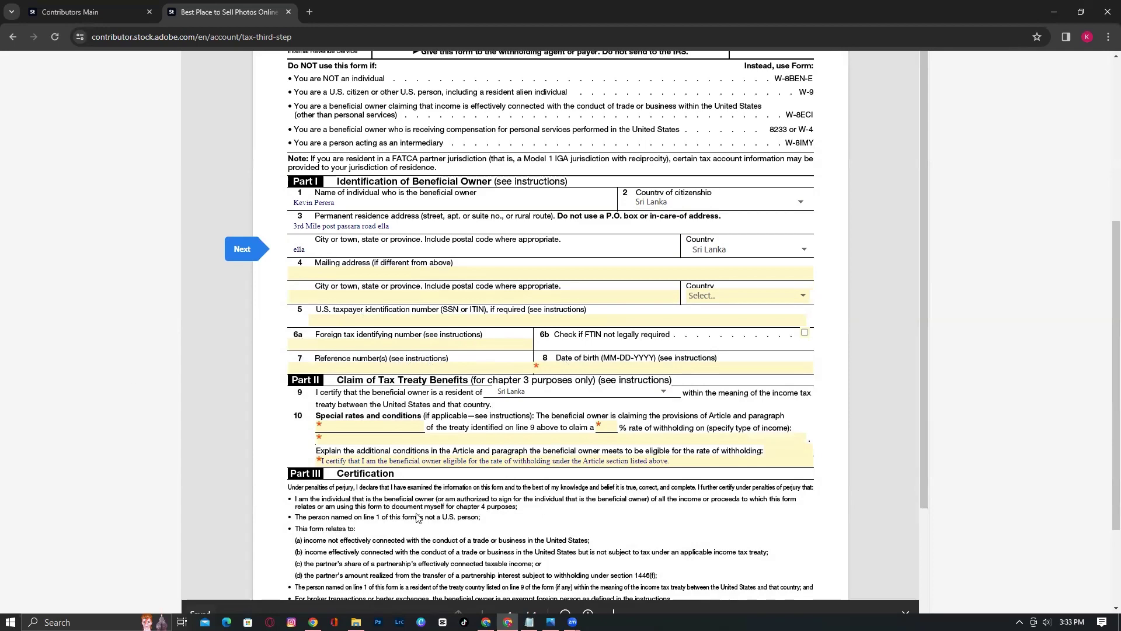
Shrink Notepad to a window at the bottom-right and scroll the form to Part II
left_click(529, 621)
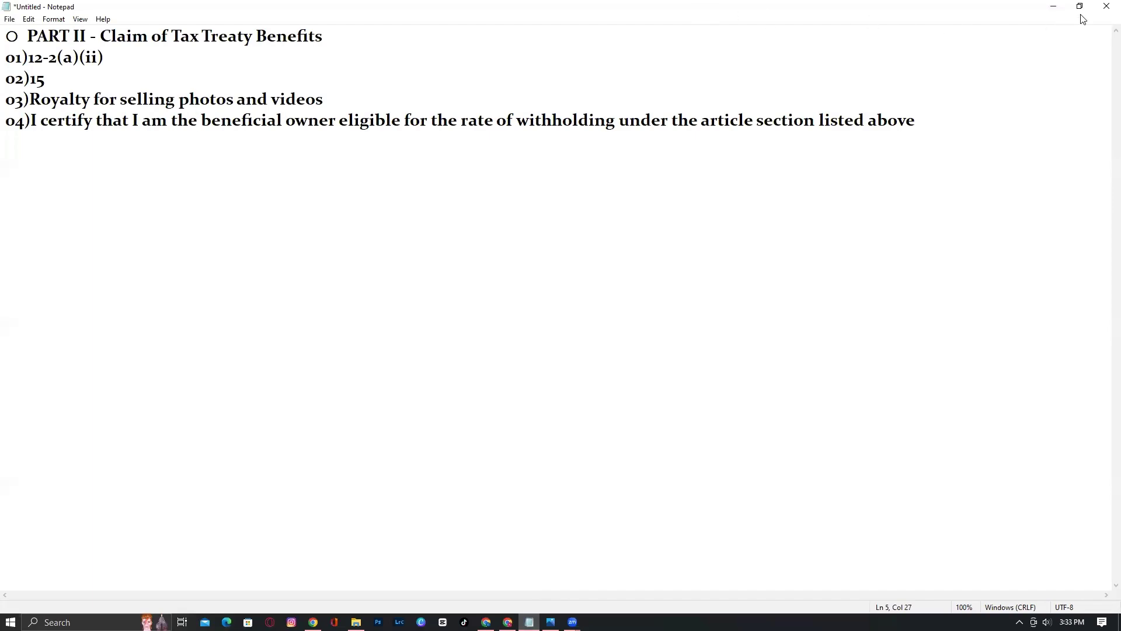
left_click(1079, 6)
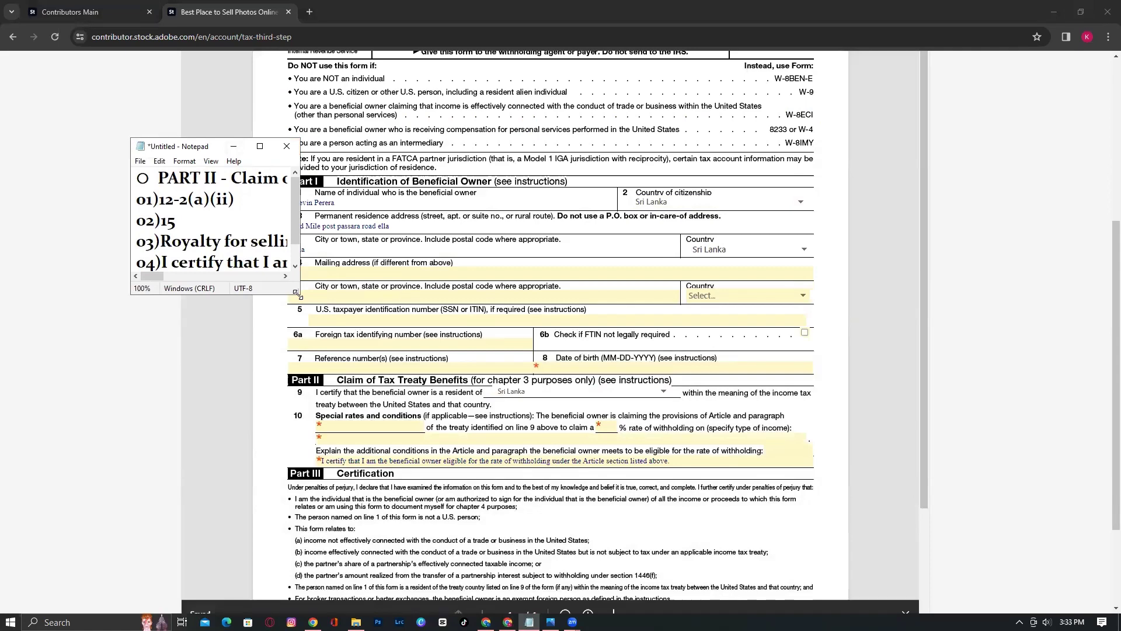
left_click_drag(297, 294, 703, 429)
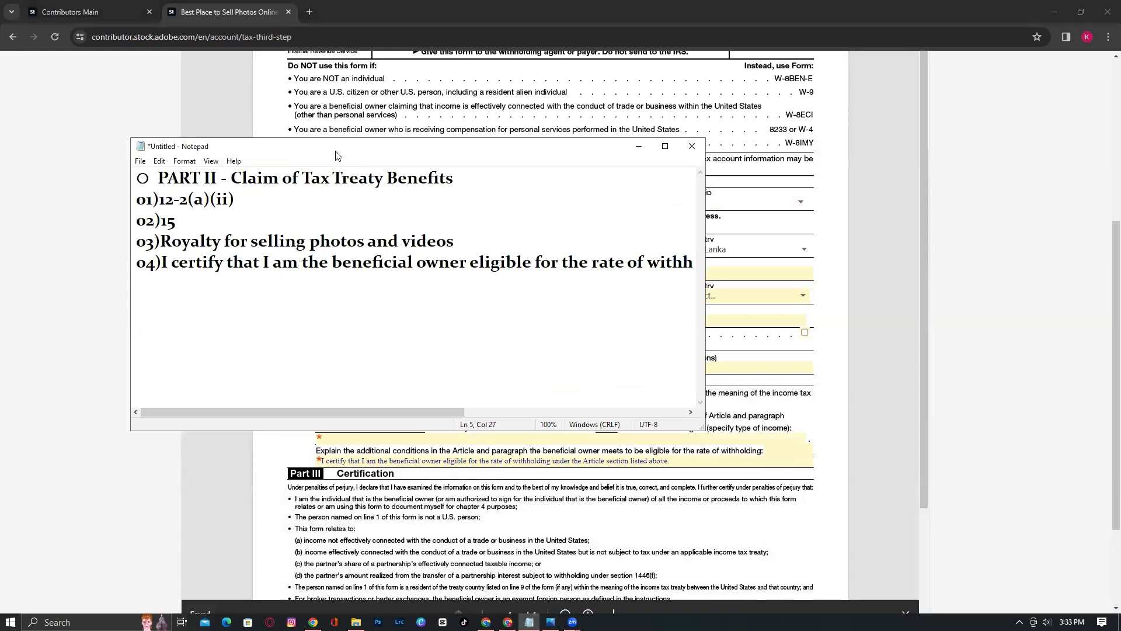
left_click_drag(335, 154, 677, 437)
scroll(392, 222, "down", 3)
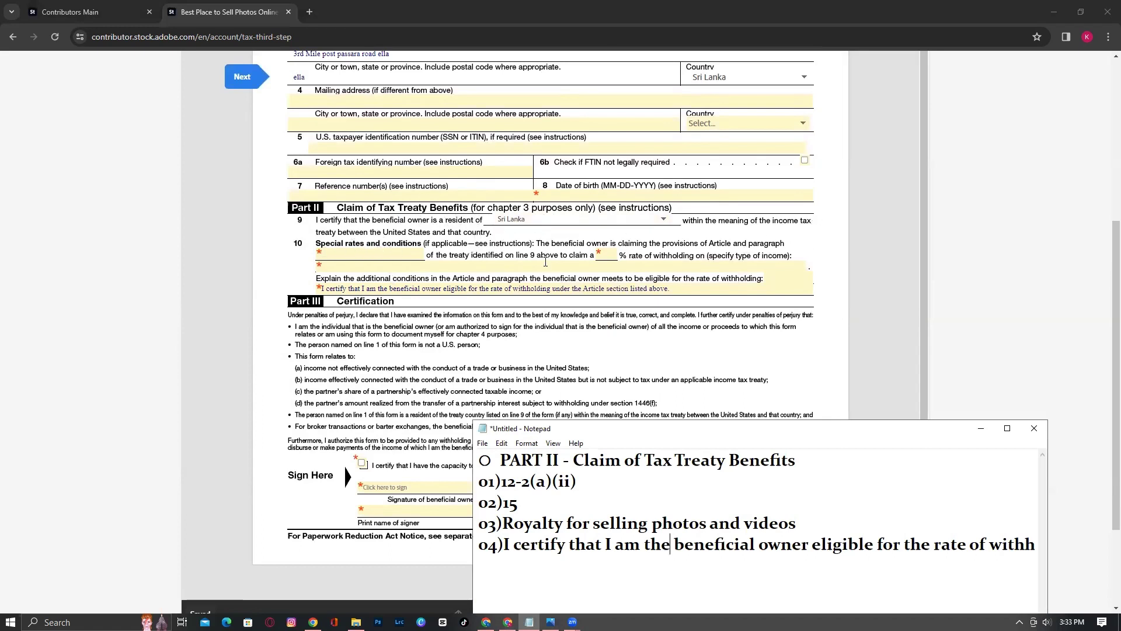
Copy article 12-2(a)(ii) from the notes into line 10's treaty article field
left_click(369, 255)
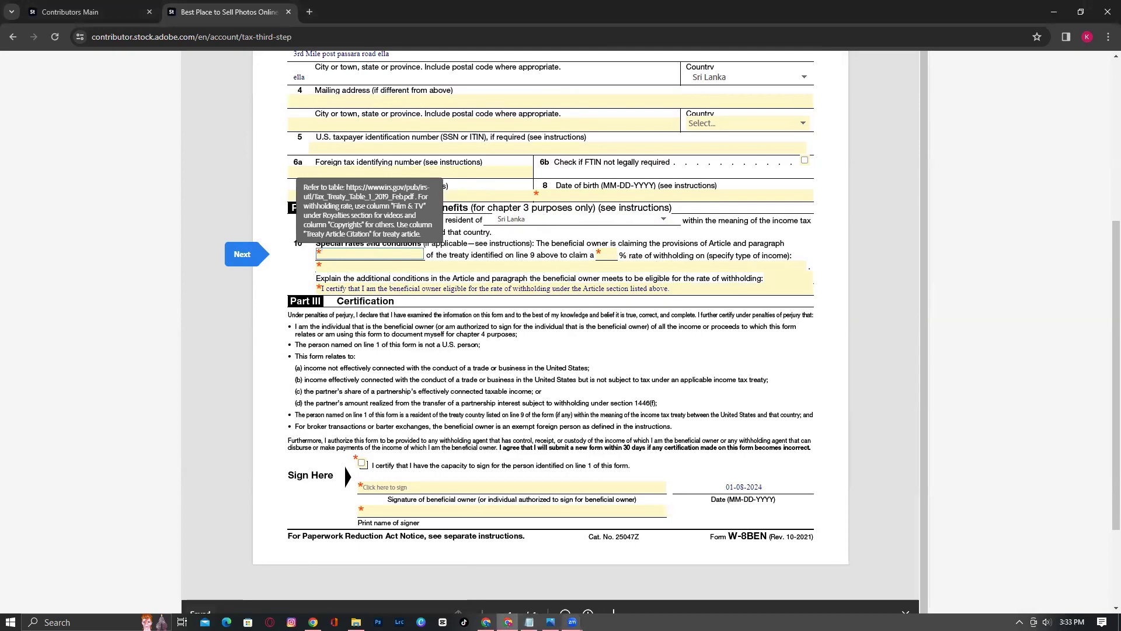
left_click(529, 622)
left_click_drag(501, 481, 582, 481)
right_click(532, 481)
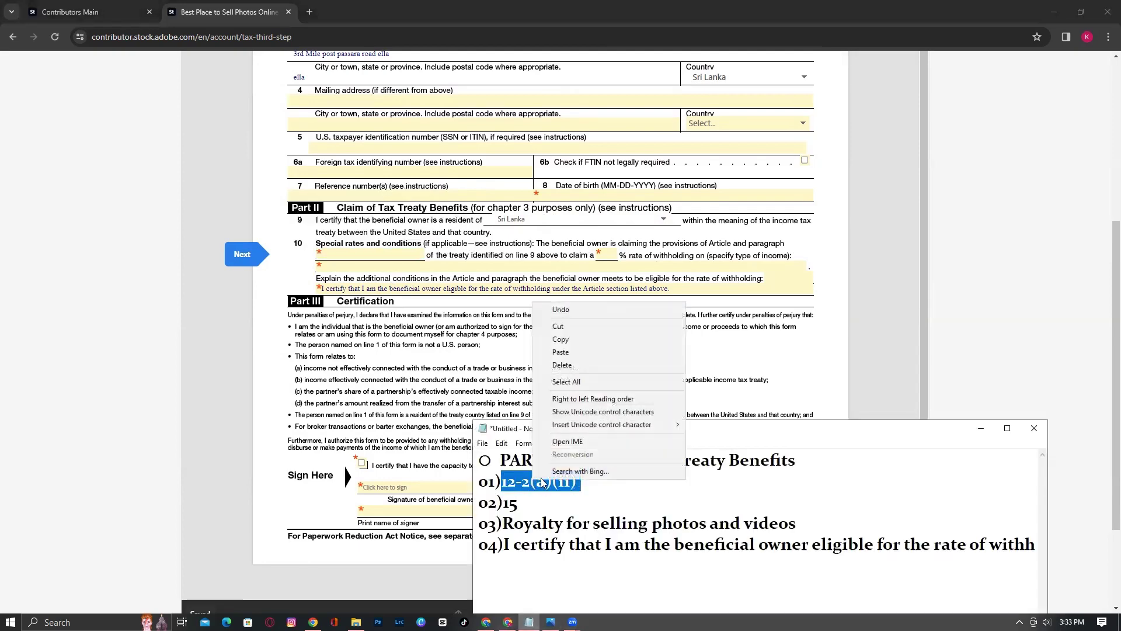
left_click(561, 342)
left_click(358, 253)
right_click(357, 253)
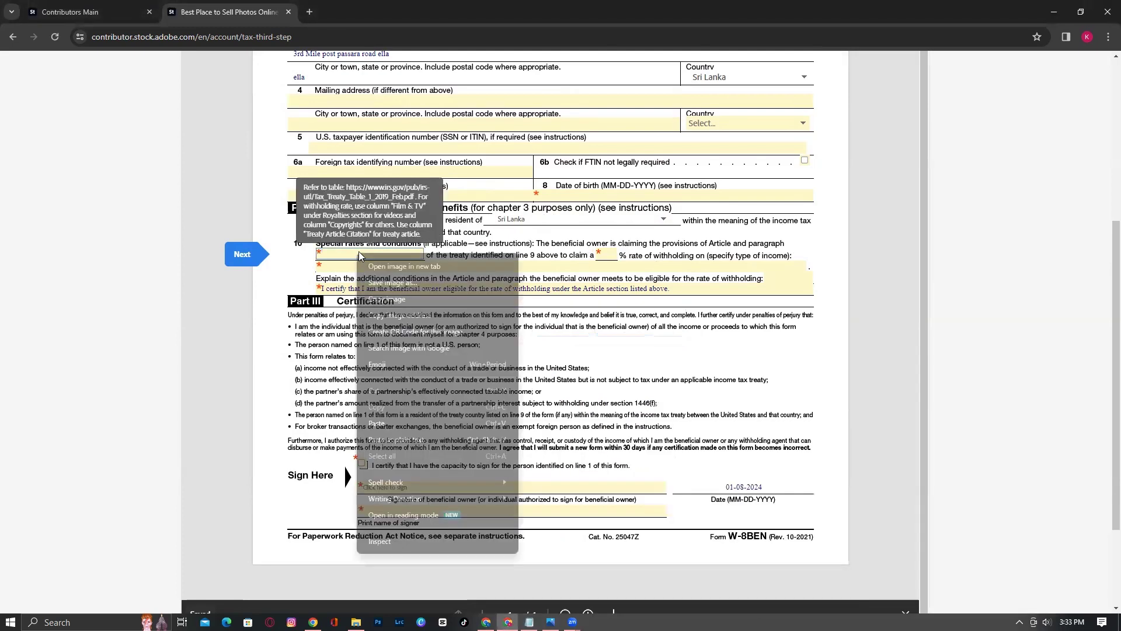
left_click(382, 419)
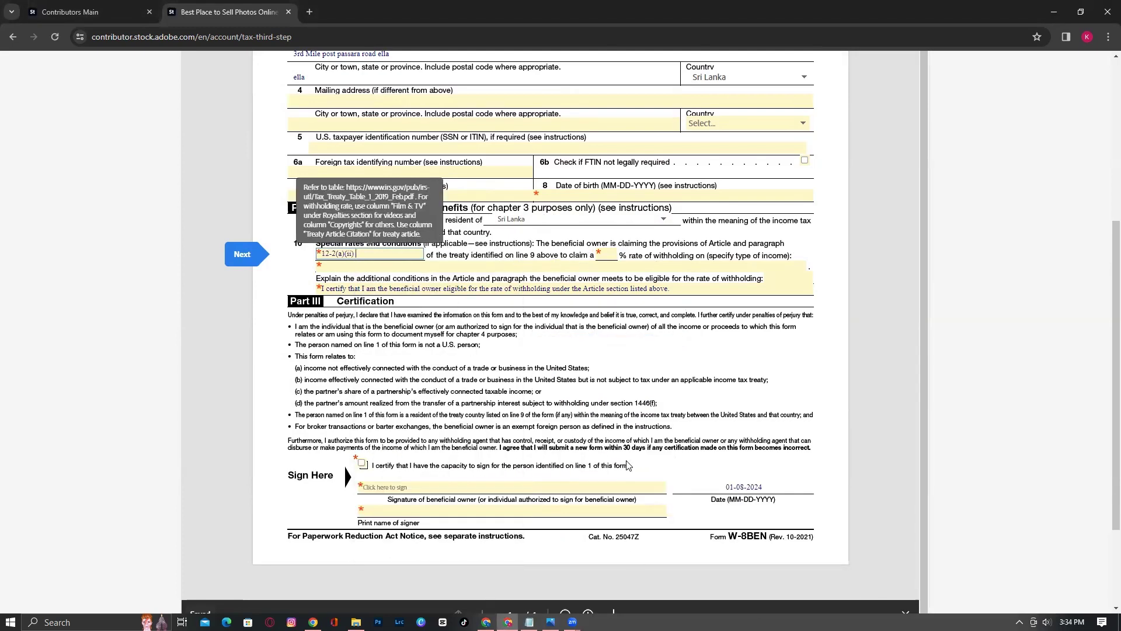
Copy the rate 15 from the notes into line 10's withholding rate field
left_click(528, 622)
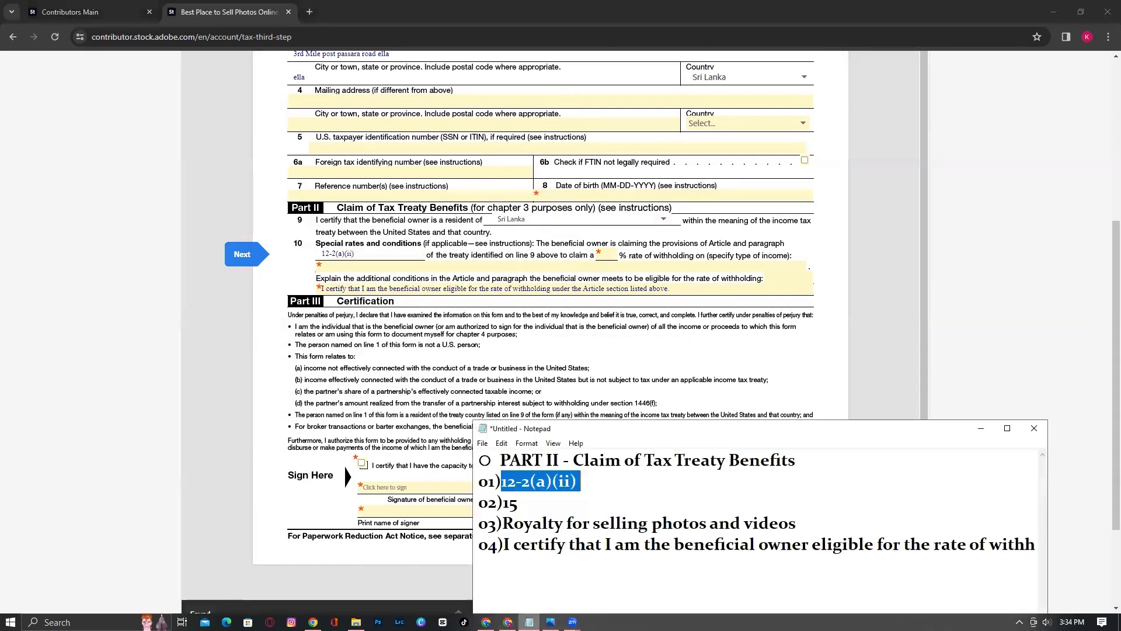
left_click_drag(502, 503, 518, 503)
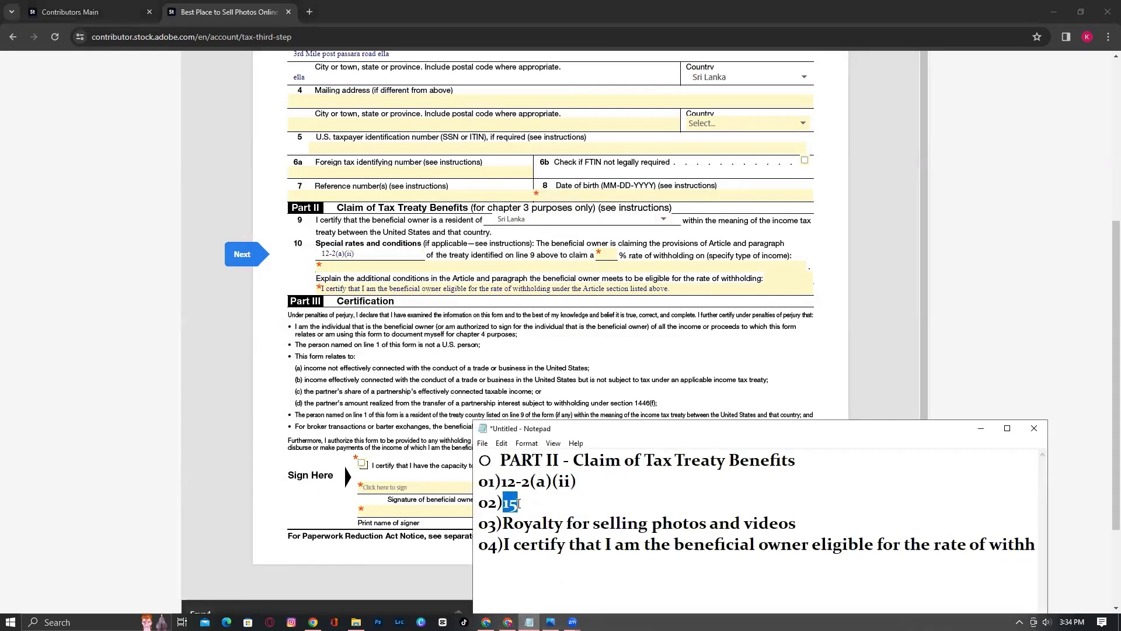
double_click(516, 503)
right_click(516, 503)
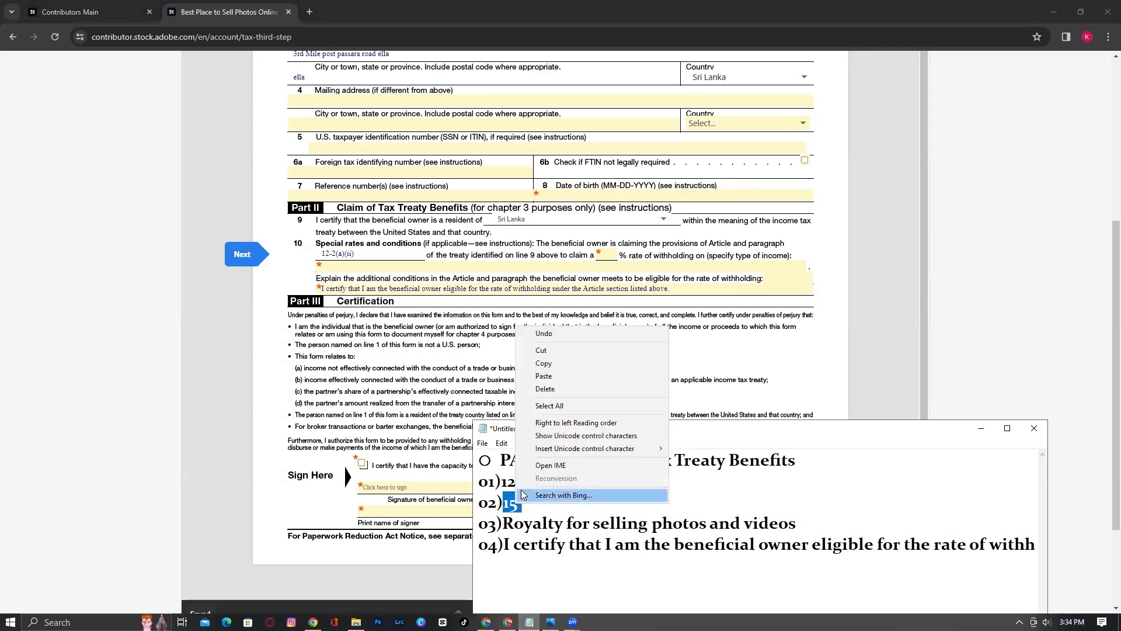
left_click(550, 362)
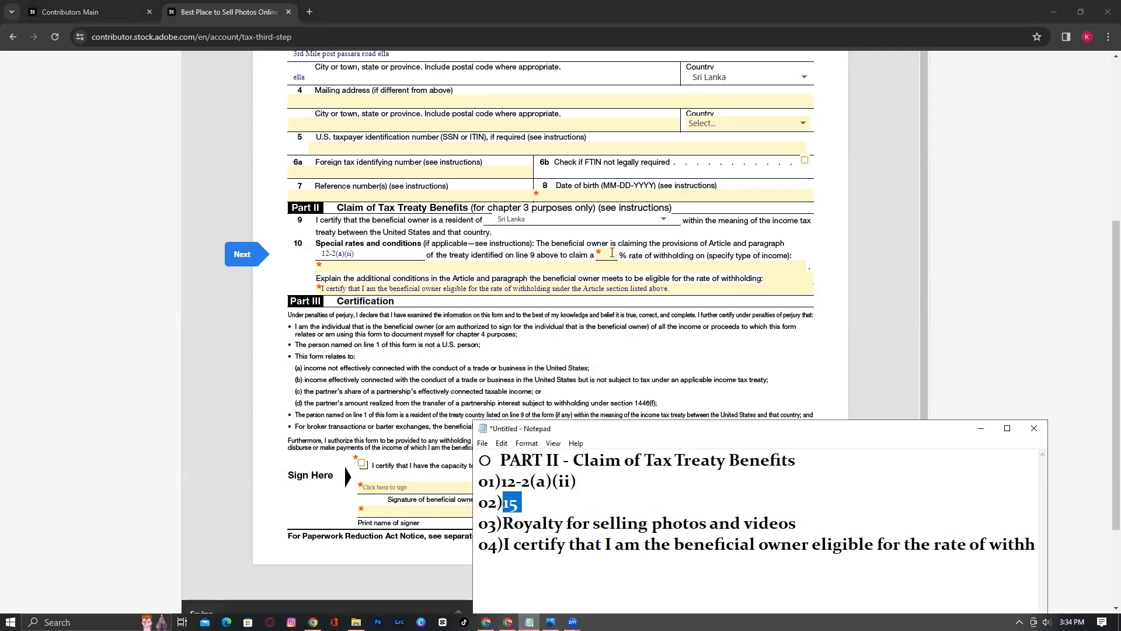
left_click(610, 254)
right_click(610, 254)
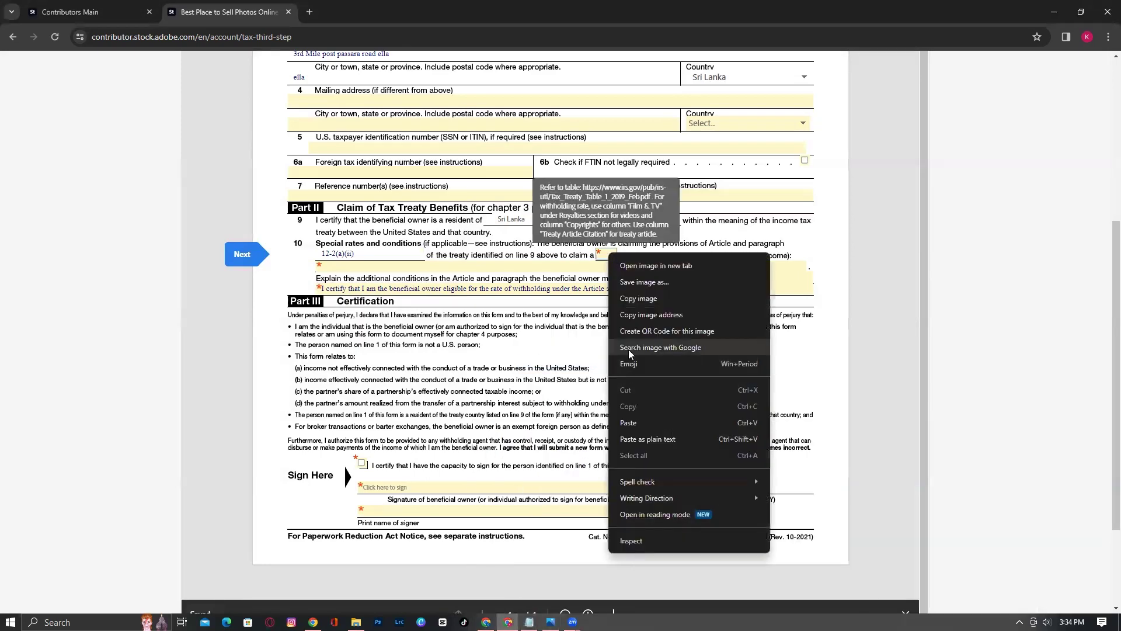
left_click(640, 423)
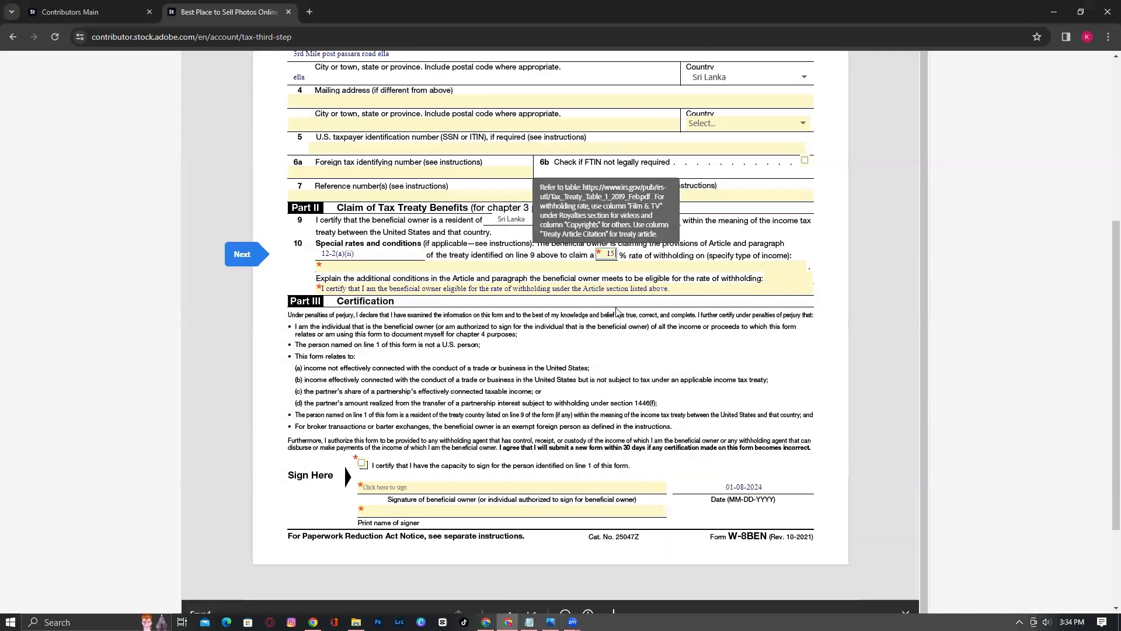
Clear the rate validation error and correct line 10's withholding rate to 15%
left_click(337, 266)
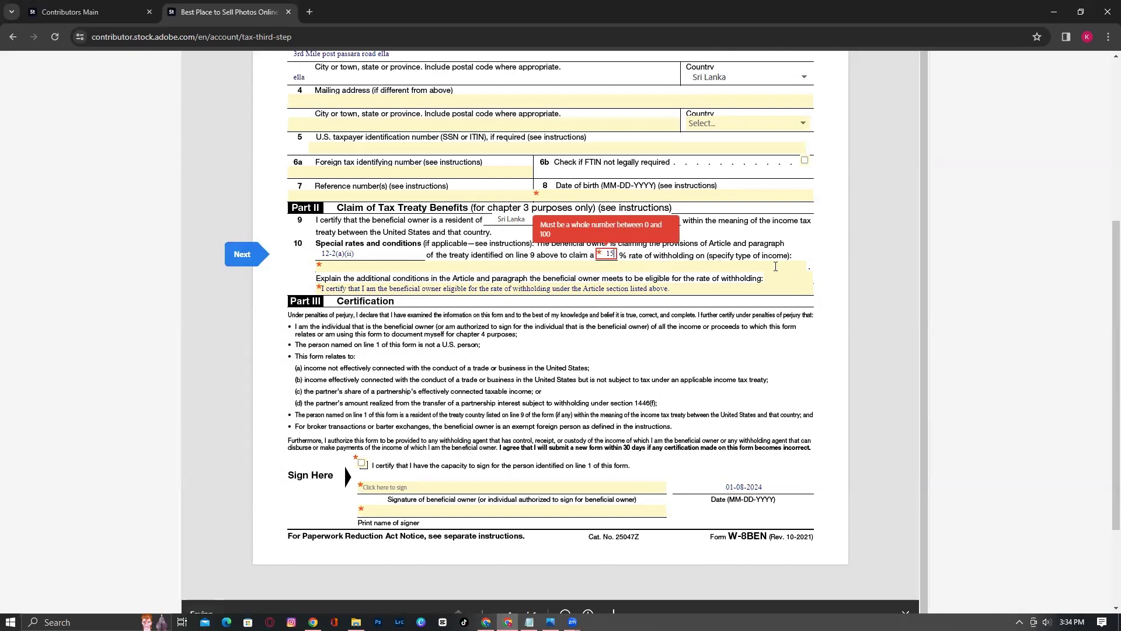
left_click(827, 272)
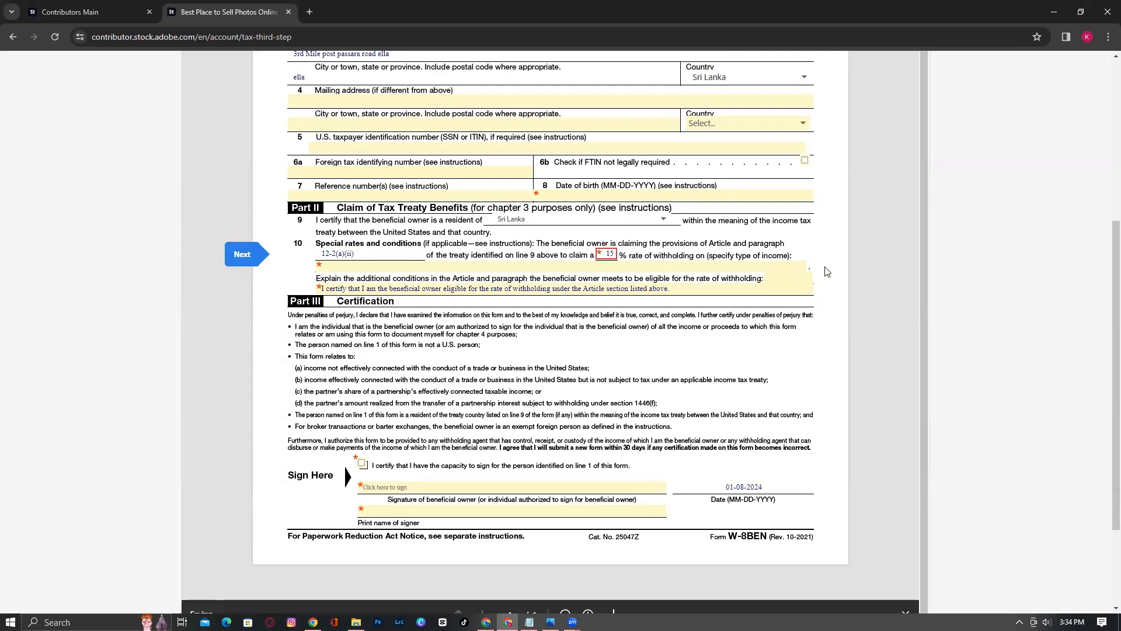
left_click(611, 253)
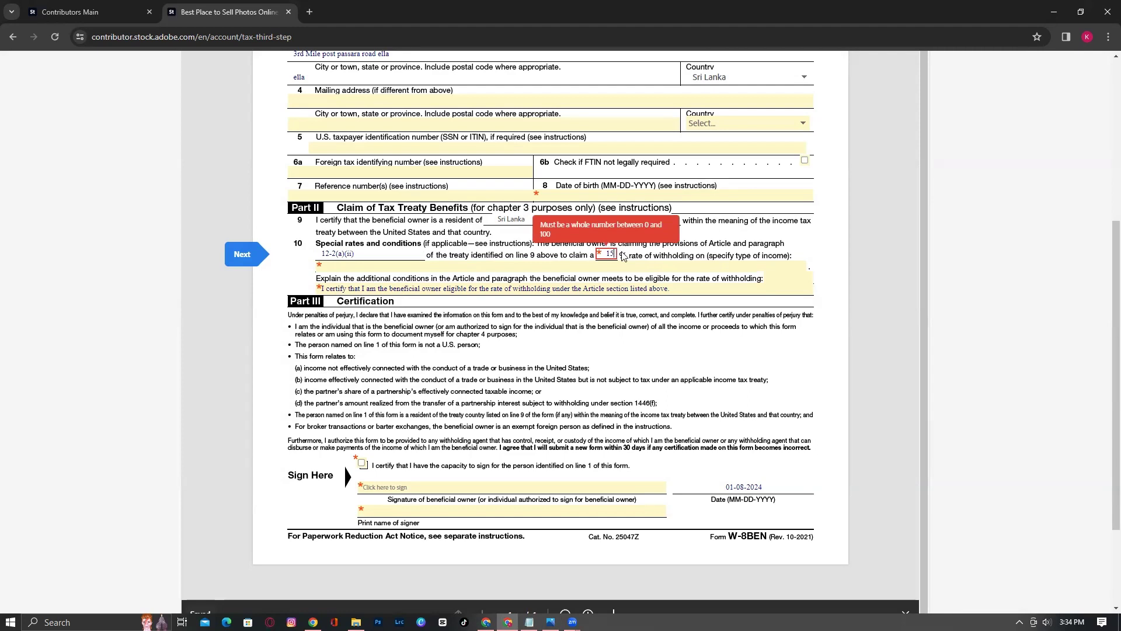
key("BackSpace")
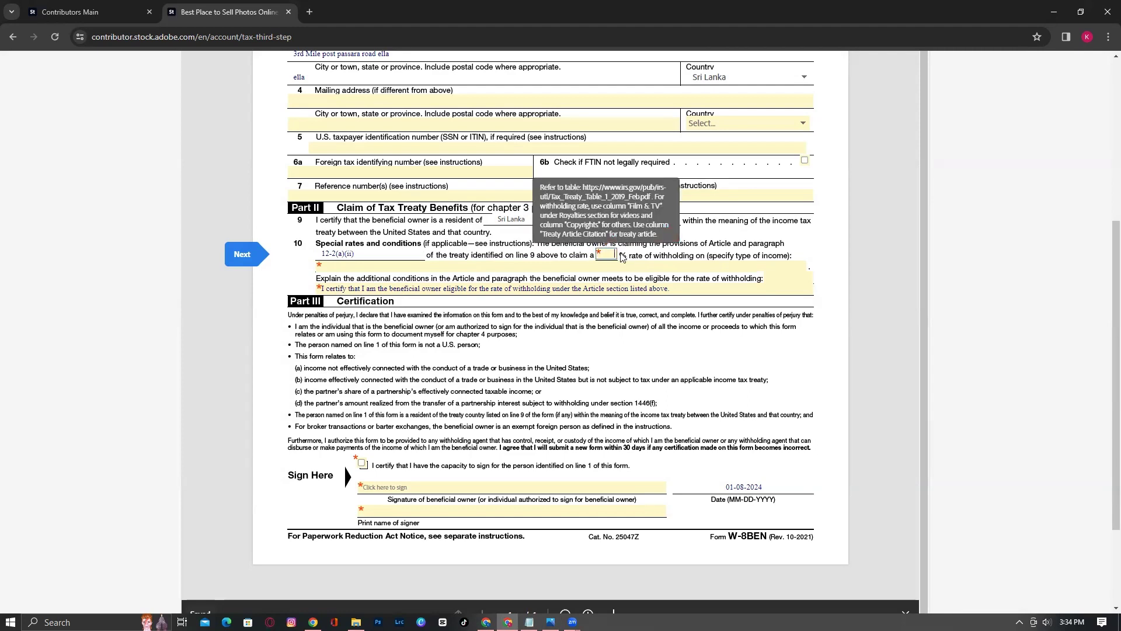
left_click(694, 245)
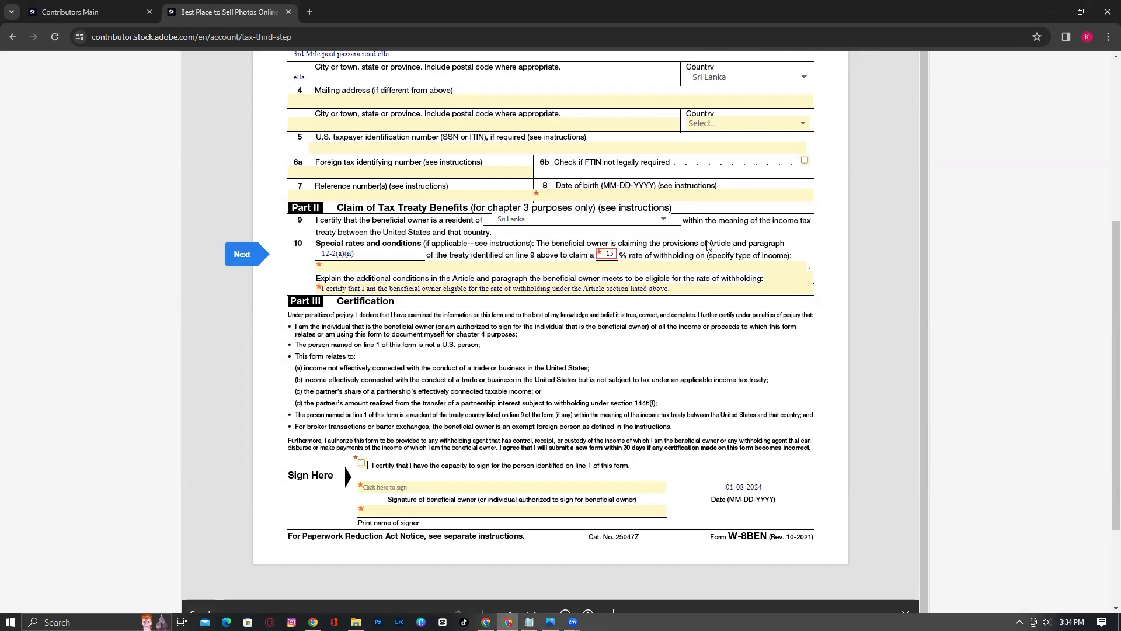
double_click(609, 253)
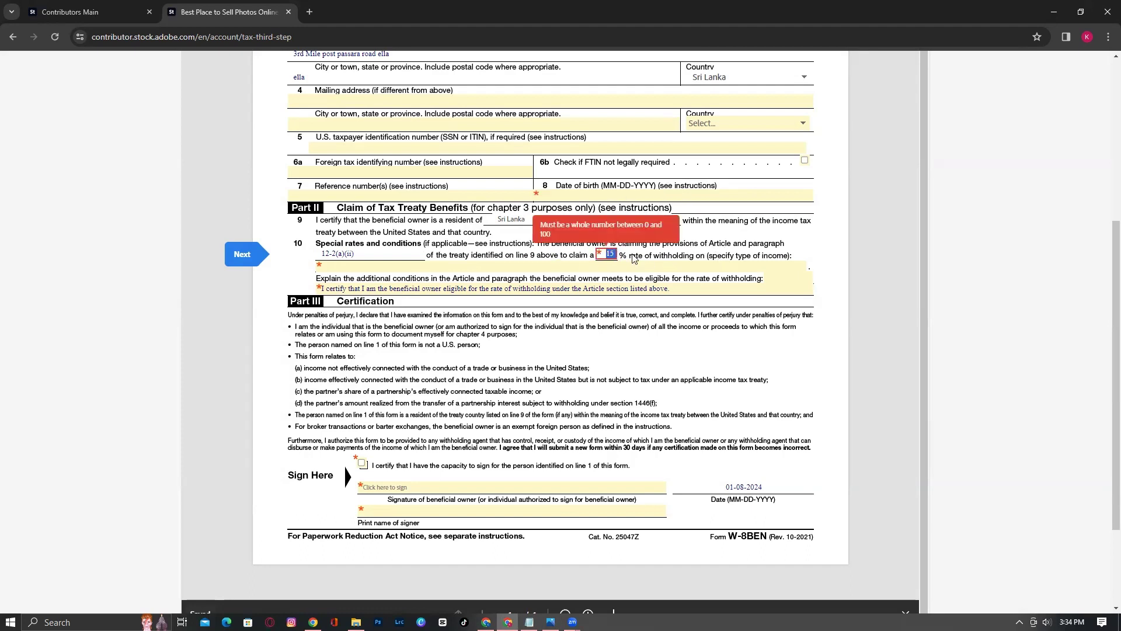
type("5")
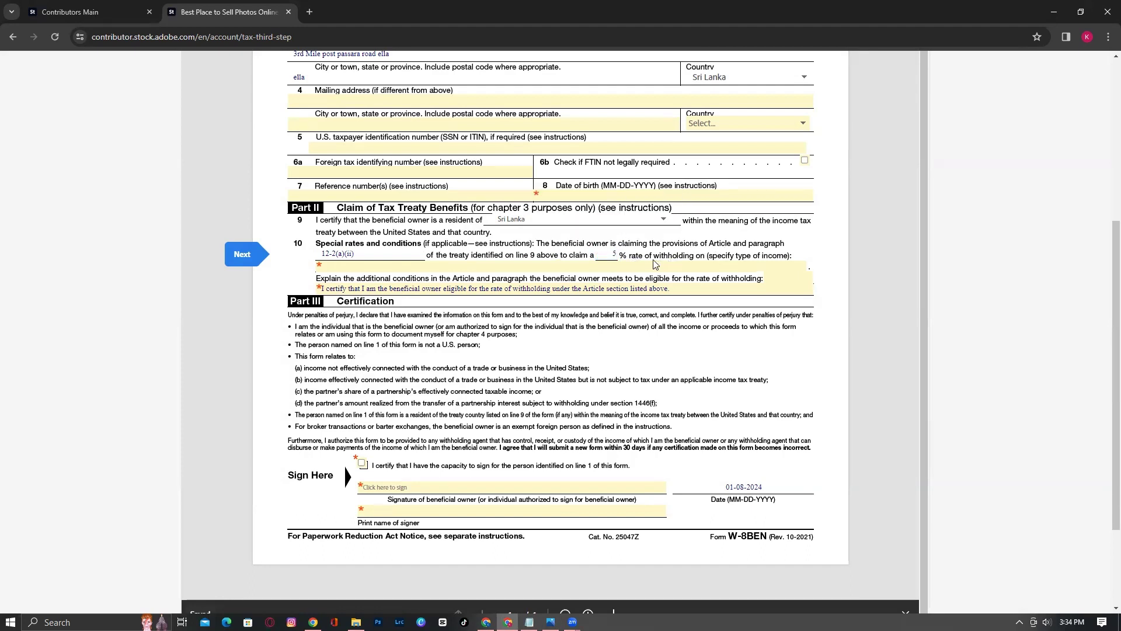
double_click(613, 255)
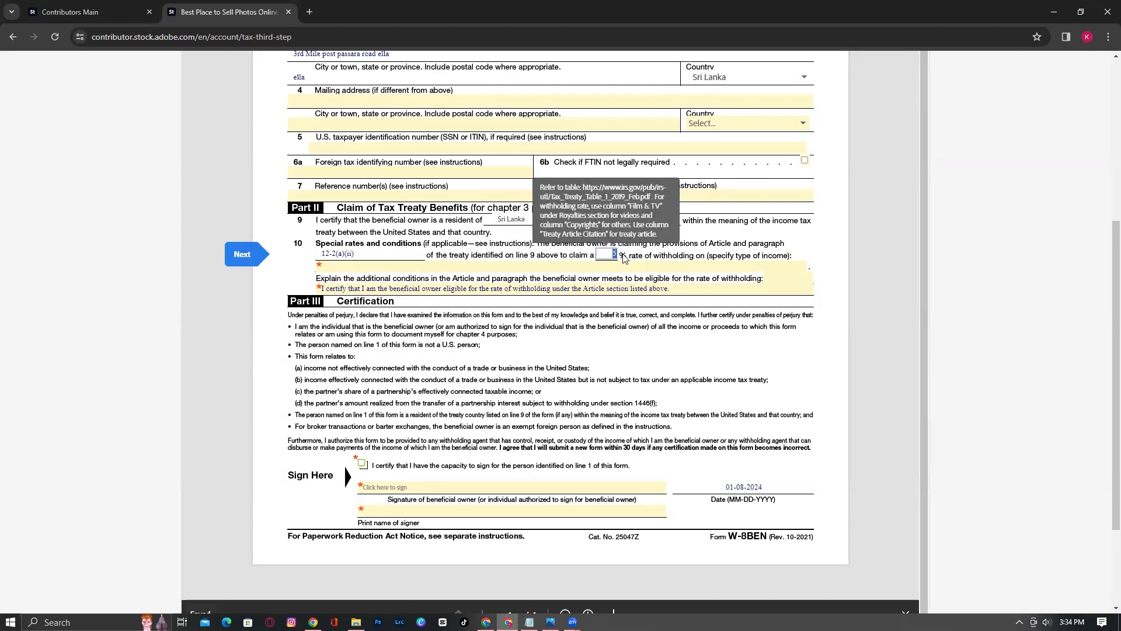
type("12")
left_click(729, 257)
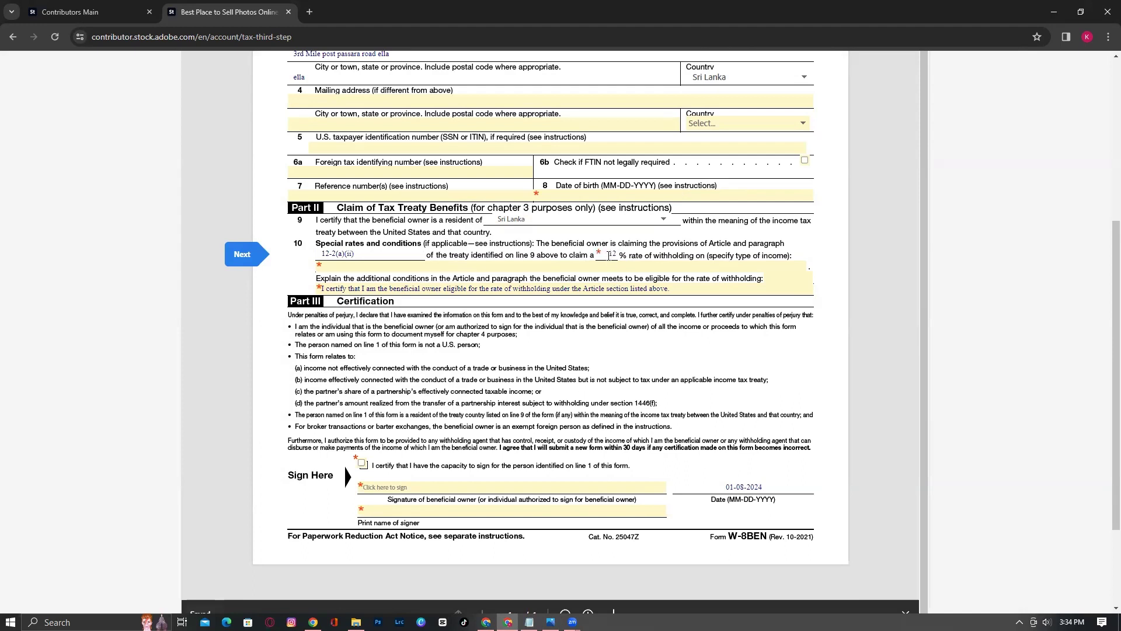
left_click_drag(609, 256, 620, 259)
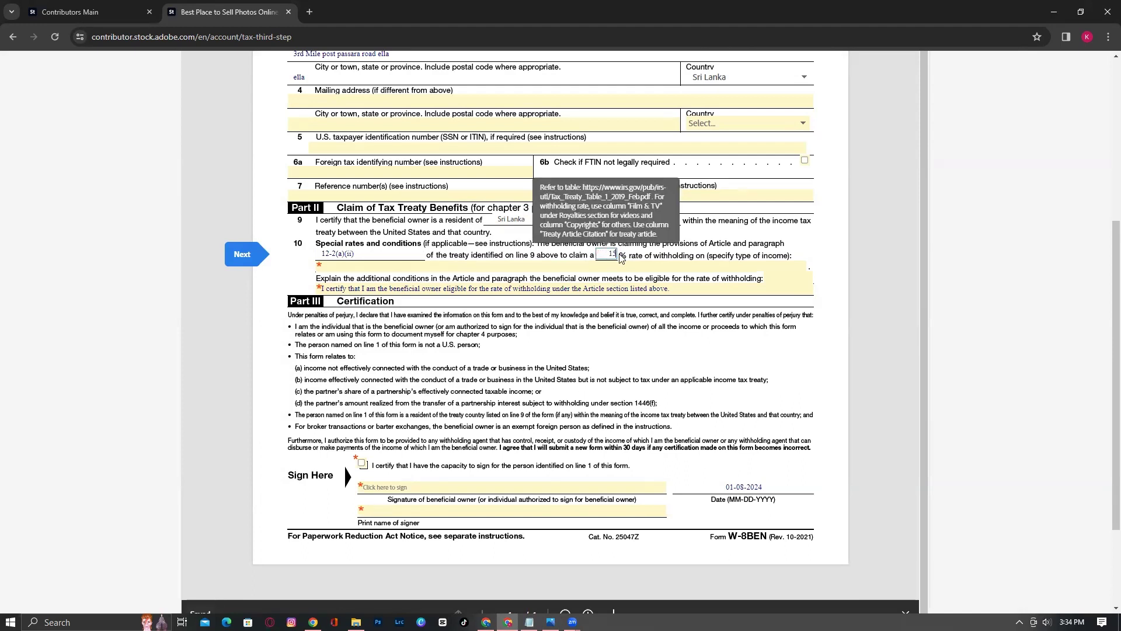
left_click(660, 261)
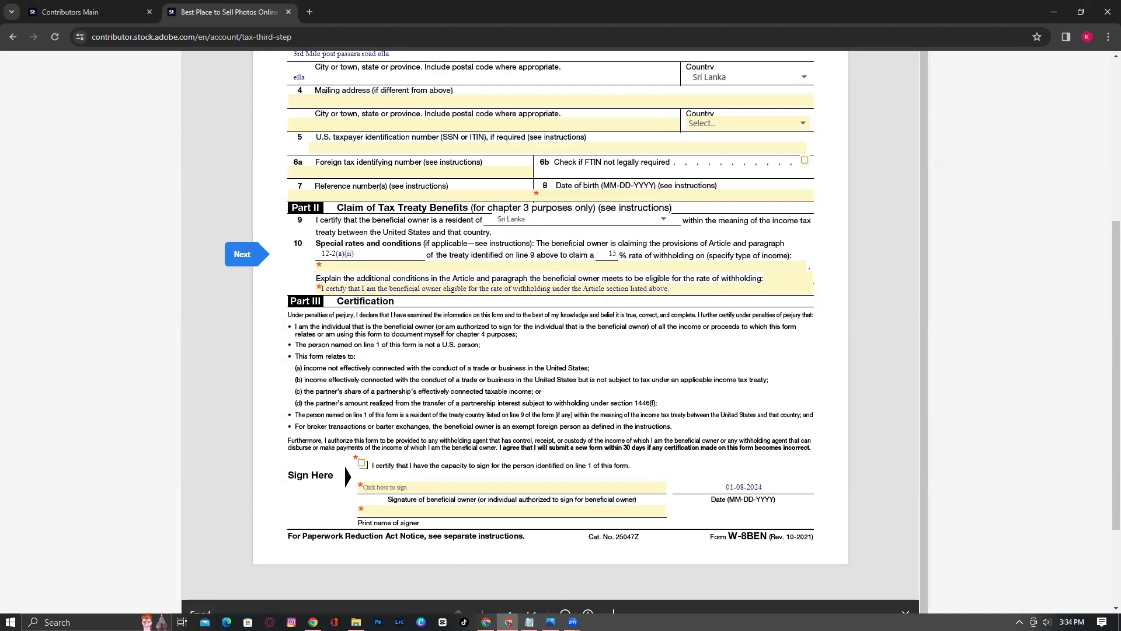
left_click(529, 622)
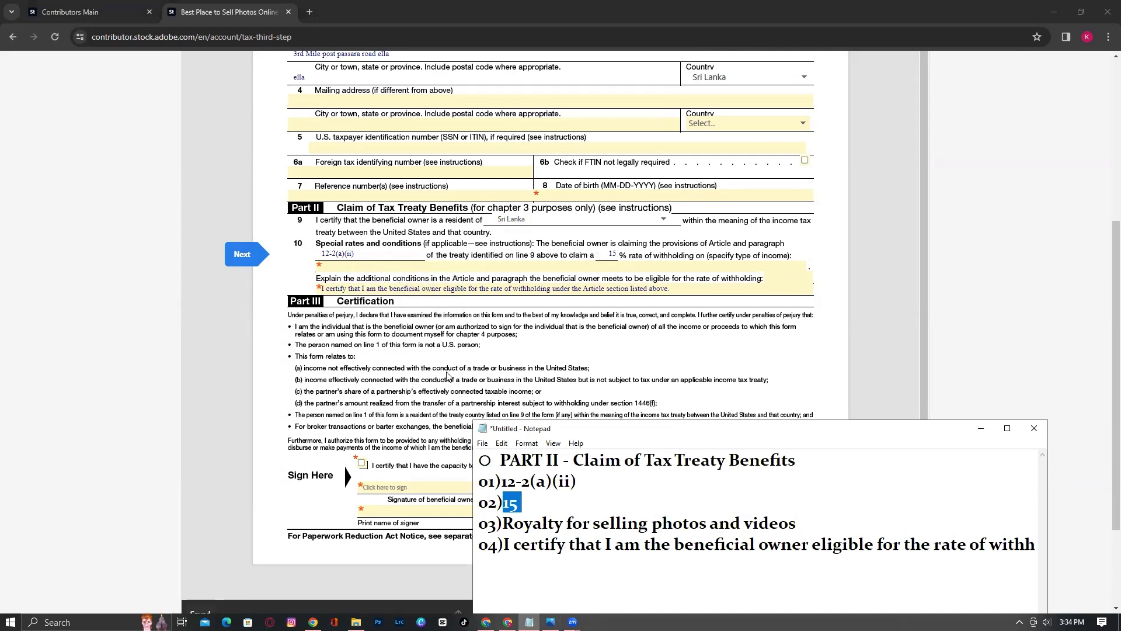
Paste 'Royalty for selling photos and videos' from the notes as line 10's type of income
left_click(363, 266)
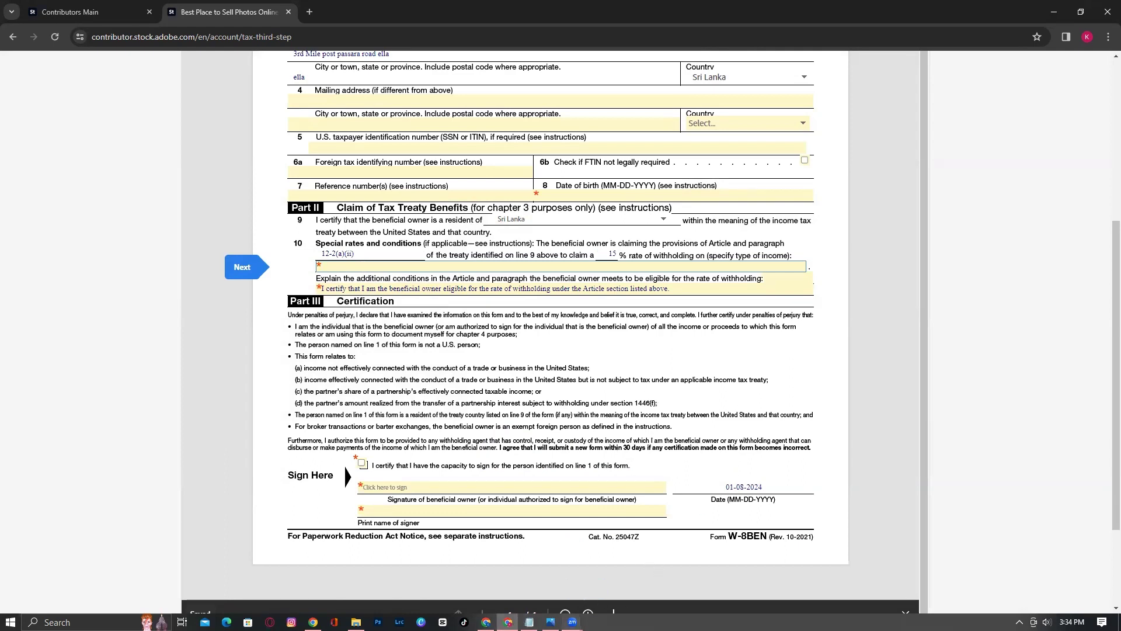
left_click(529, 621)
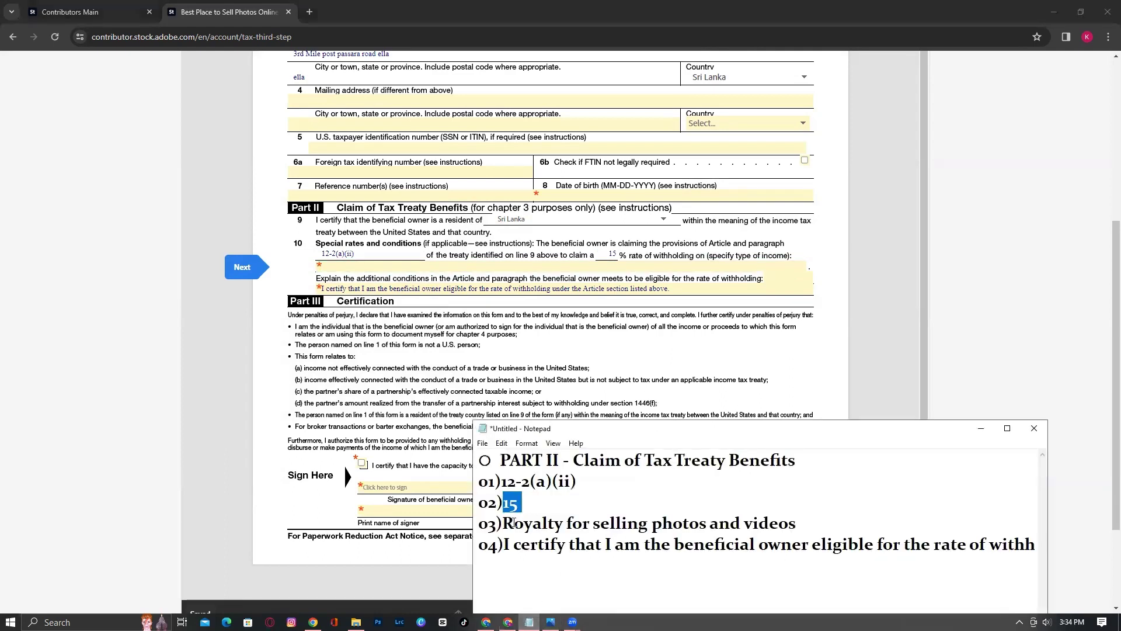
left_click_drag(506, 523, 797, 524)
key("ctrl+c")
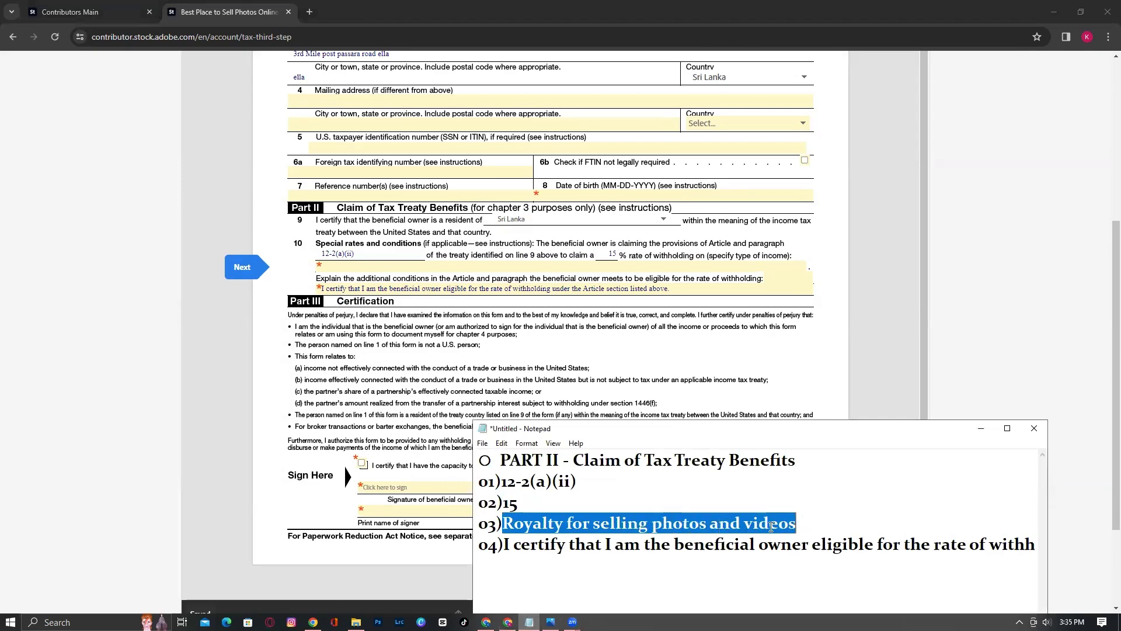
right_click(771, 526)
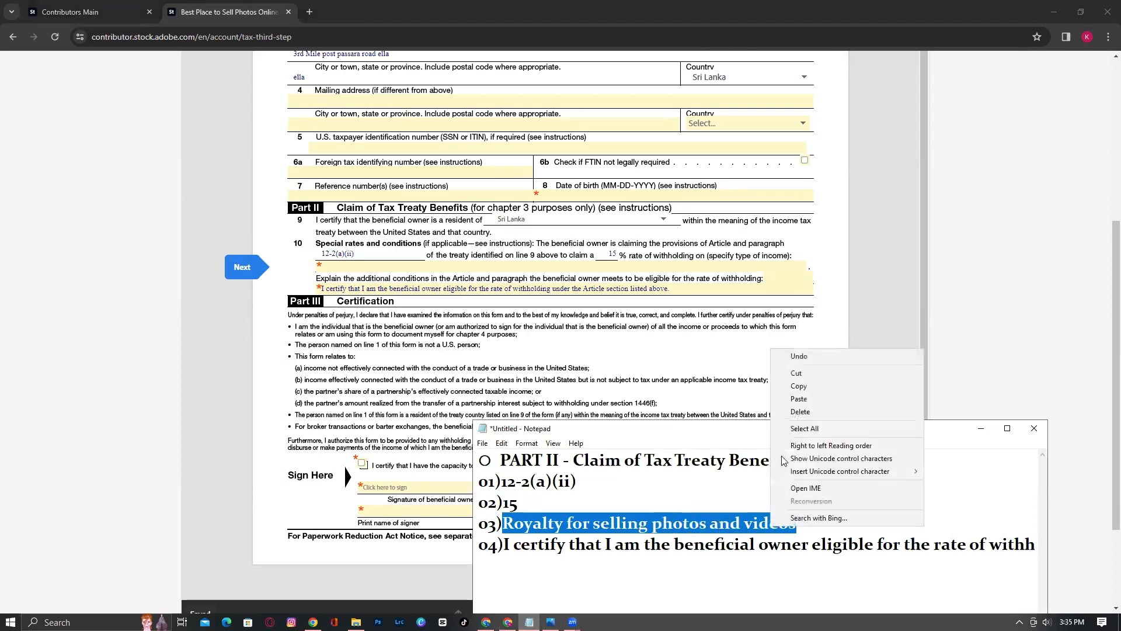
left_click(798, 386)
right_click(343, 264)
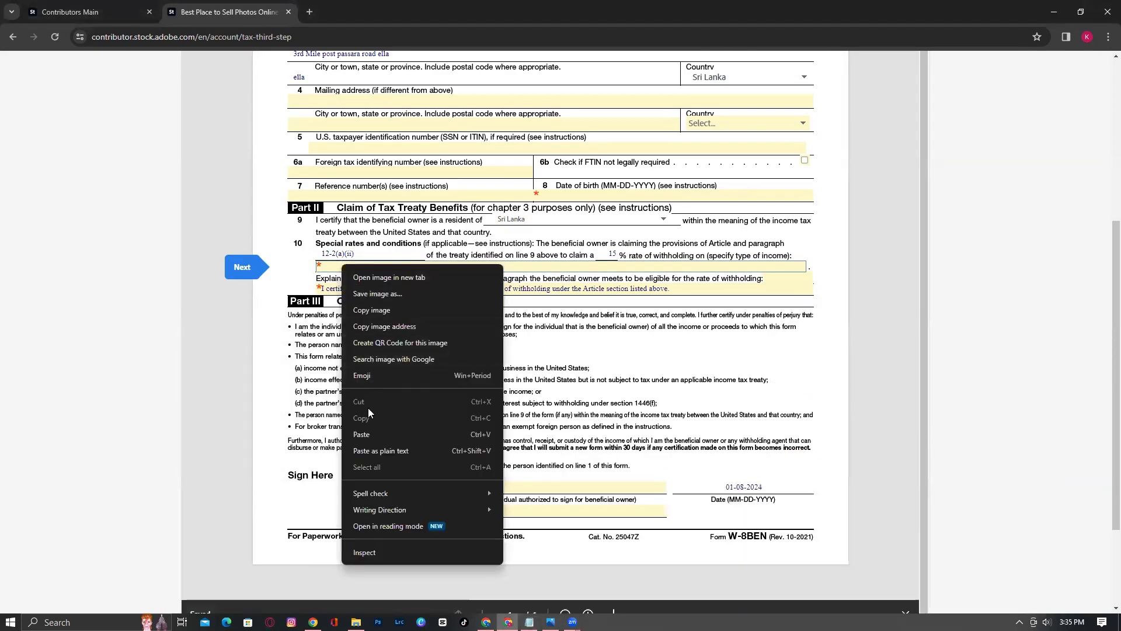
left_click(369, 427)
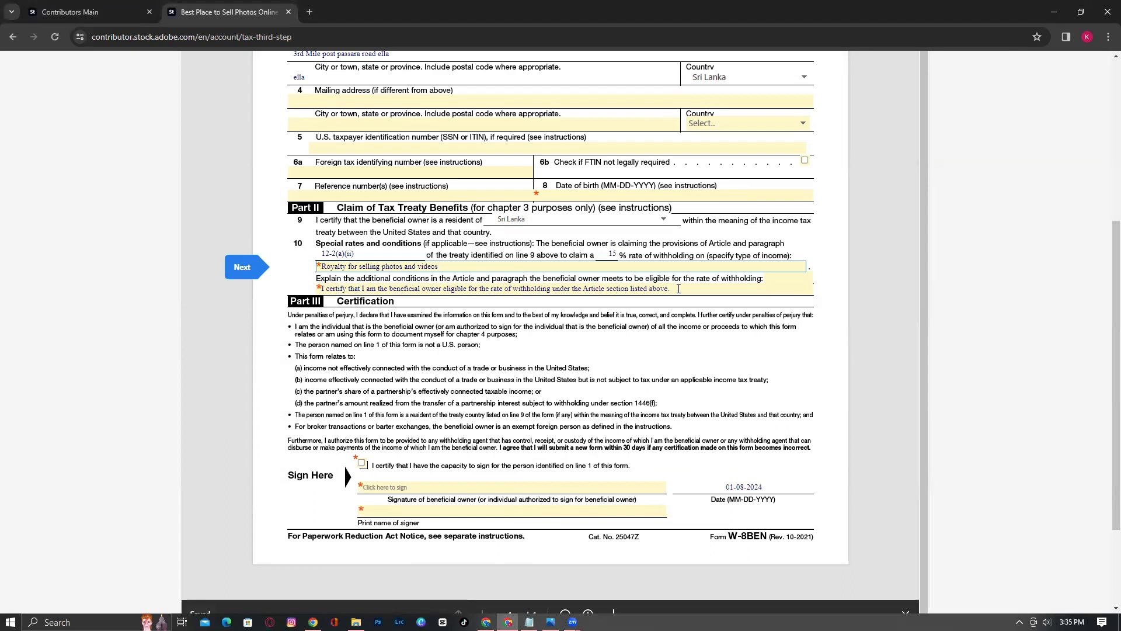
Minimize the notes and tick the capacity-to-sign certification in Part III
left_click(529, 621)
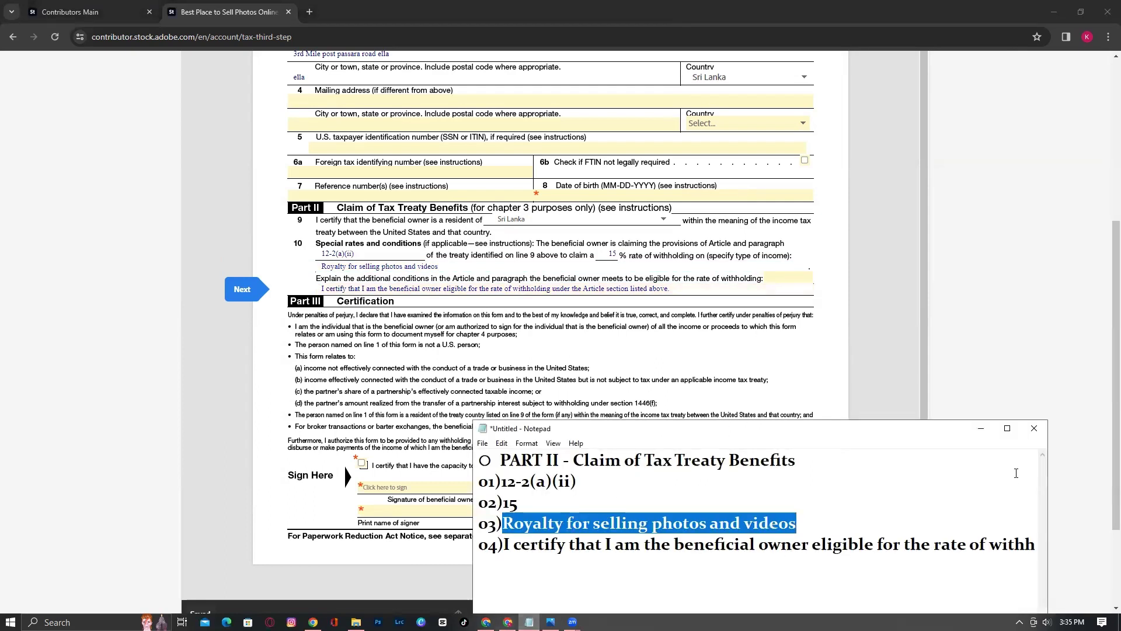
left_click(981, 427)
scroll(542, 228, "up", 1)
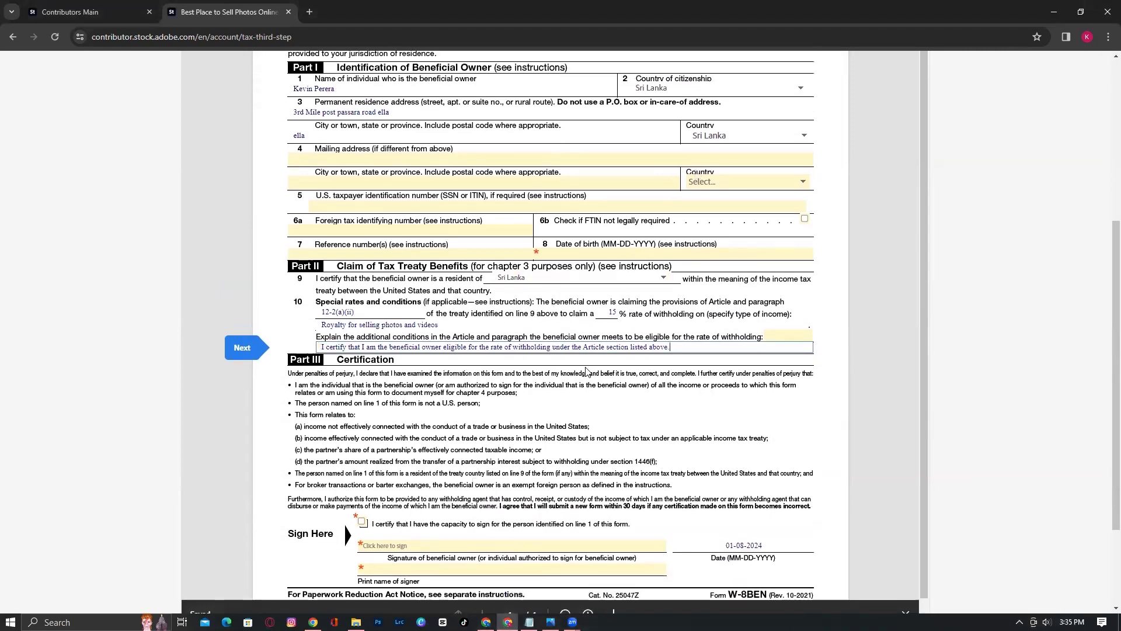
scroll(587, 370, "down", 1)
left_click(362, 463)
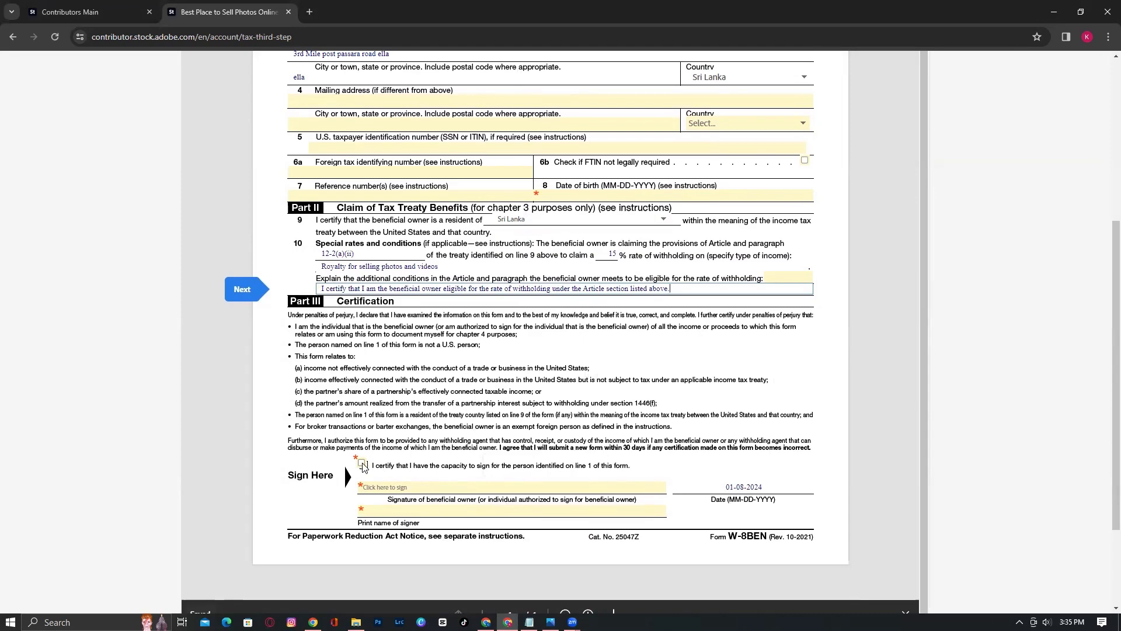
Type the beneficial owner's name as the Part III signature and apply it
left_click(399, 488)
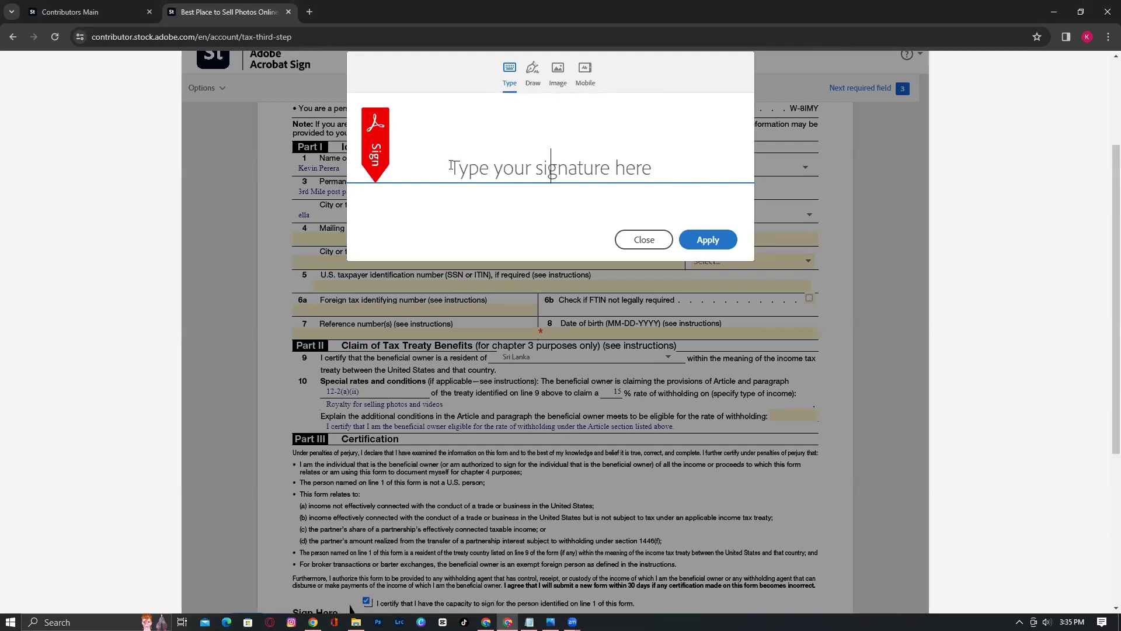
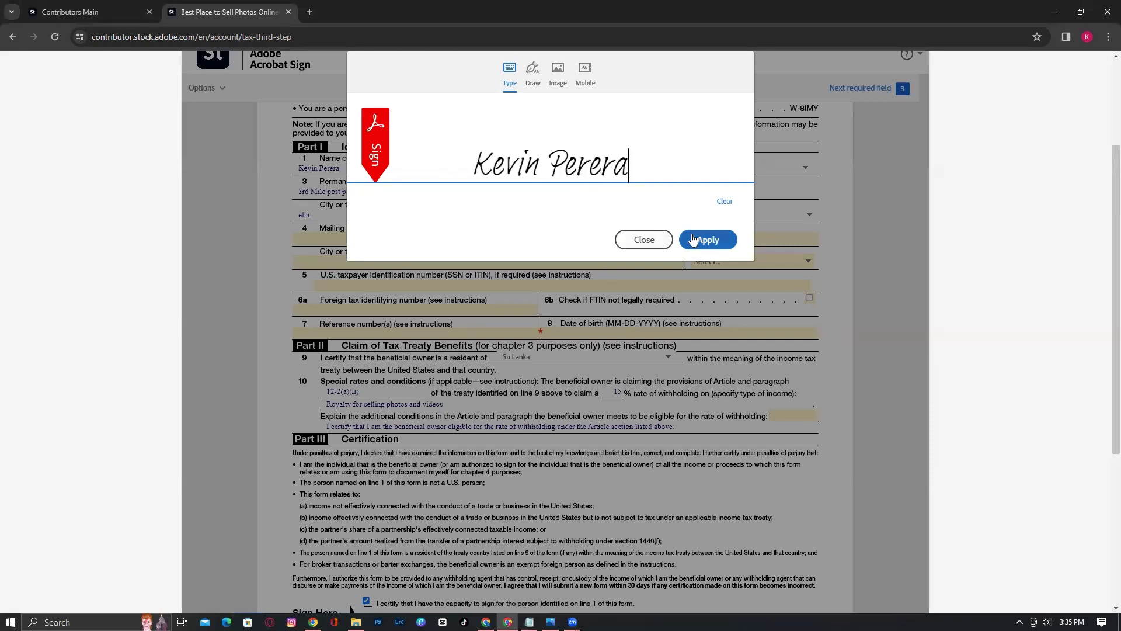
left_click(713, 241)
scroll(575, 383, "down", 5)
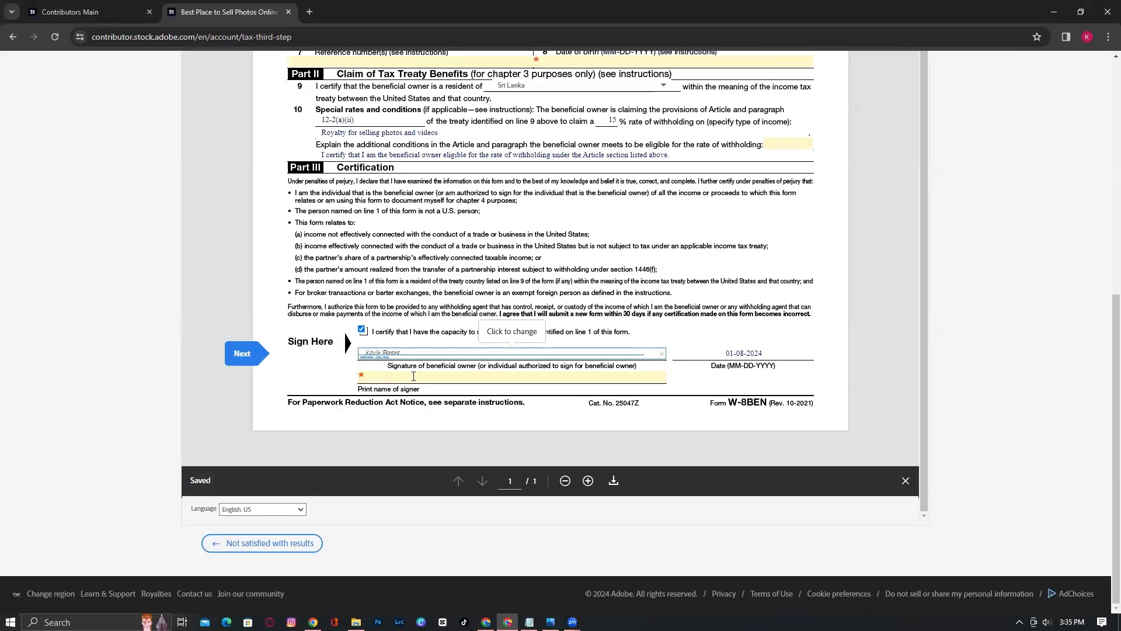
Fill the W-8BEN 'Print name of signer' field with the signer's full name, then return to the form's top
left_click(413, 376)
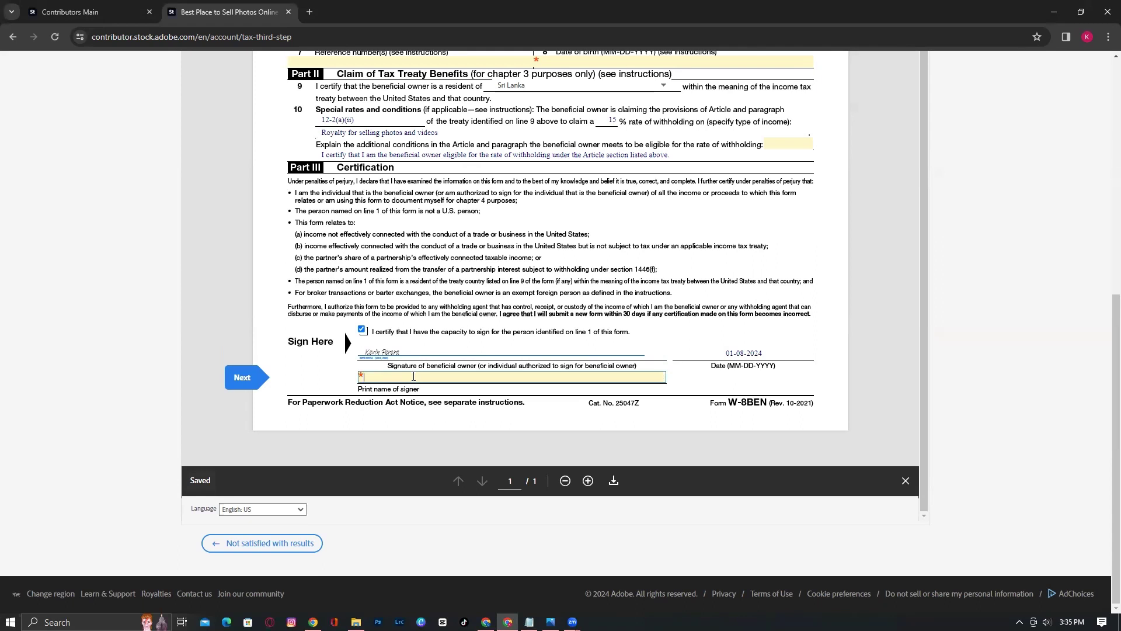
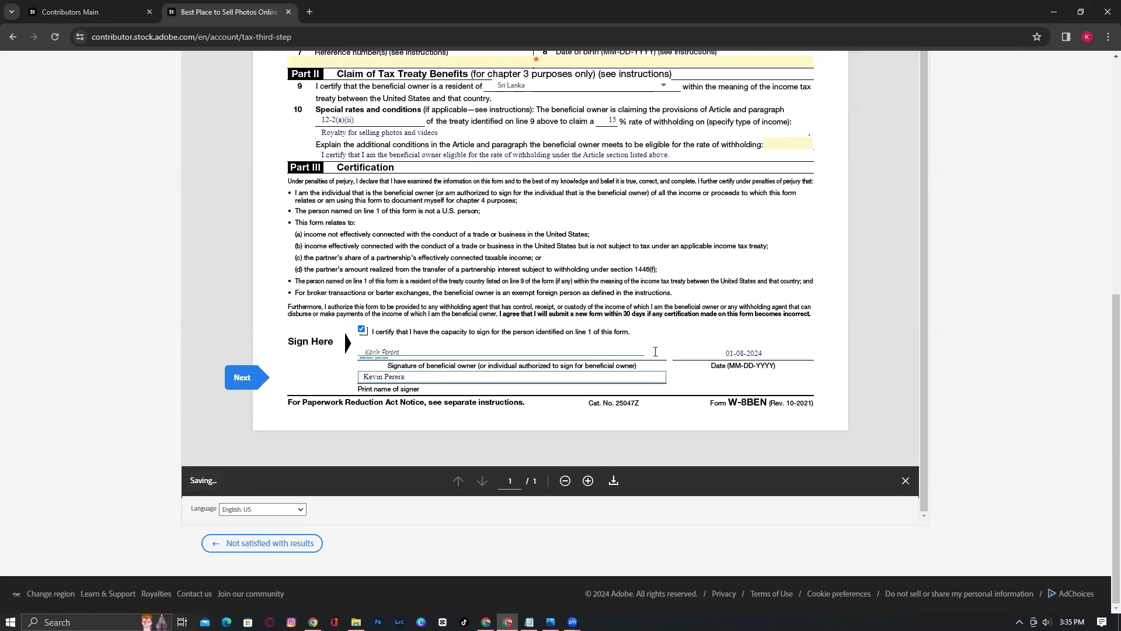
left_click(857, 387)
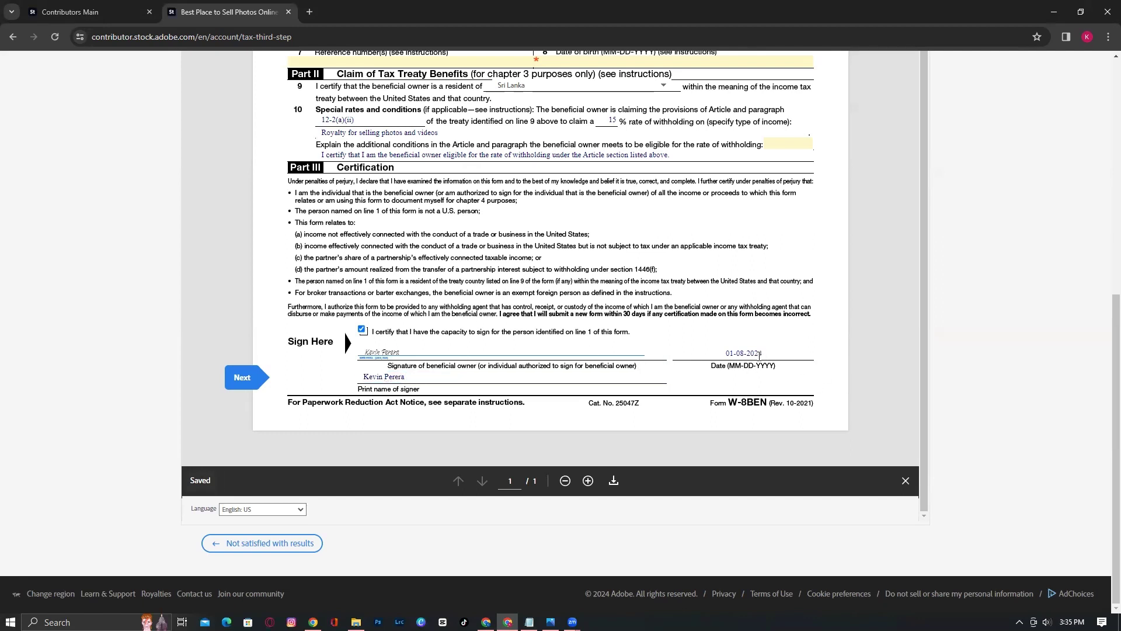
scroll(788, 363, "up", 3)
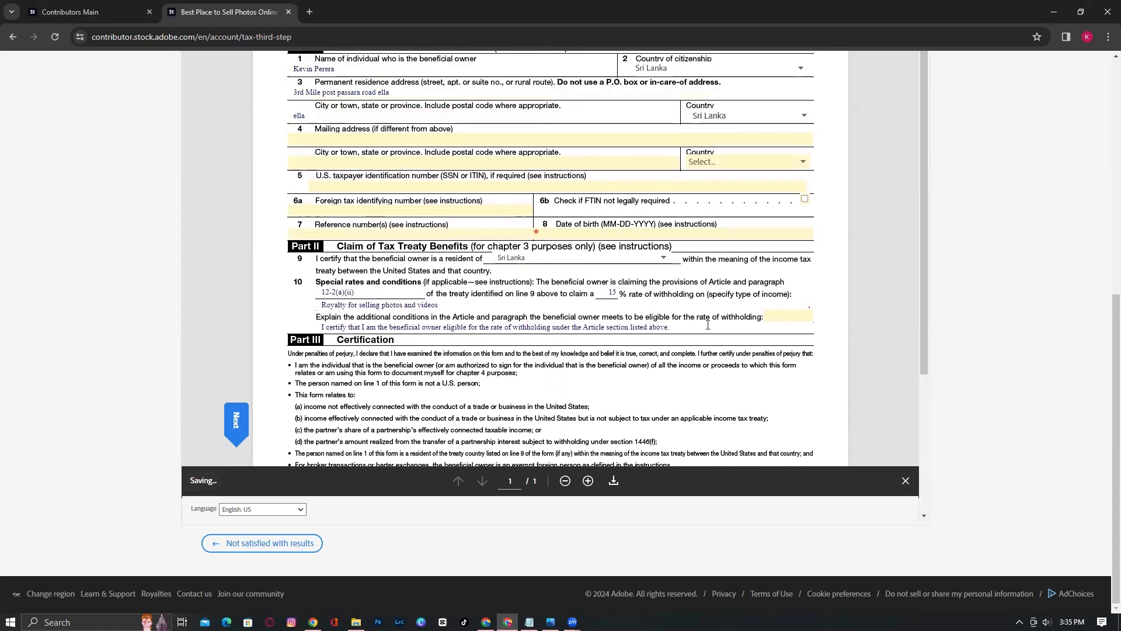
scroll(674, 403, "up", 2)
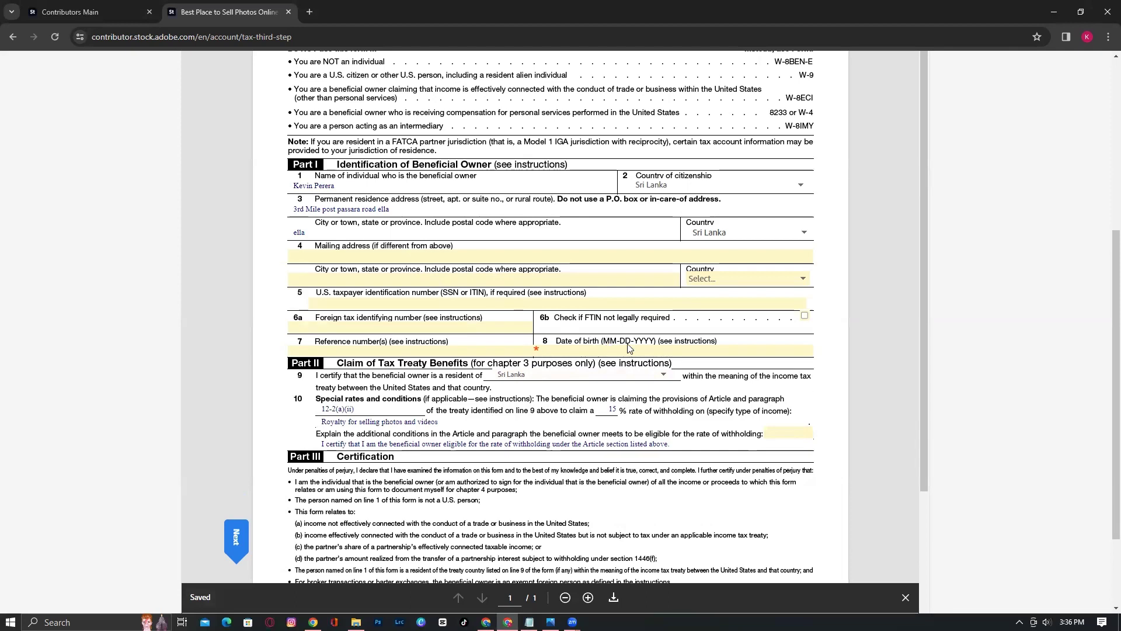
Enter the owner's date of birth on line 8 in MM-DD-YYYY format, then sign the form
left_click(647, 352)
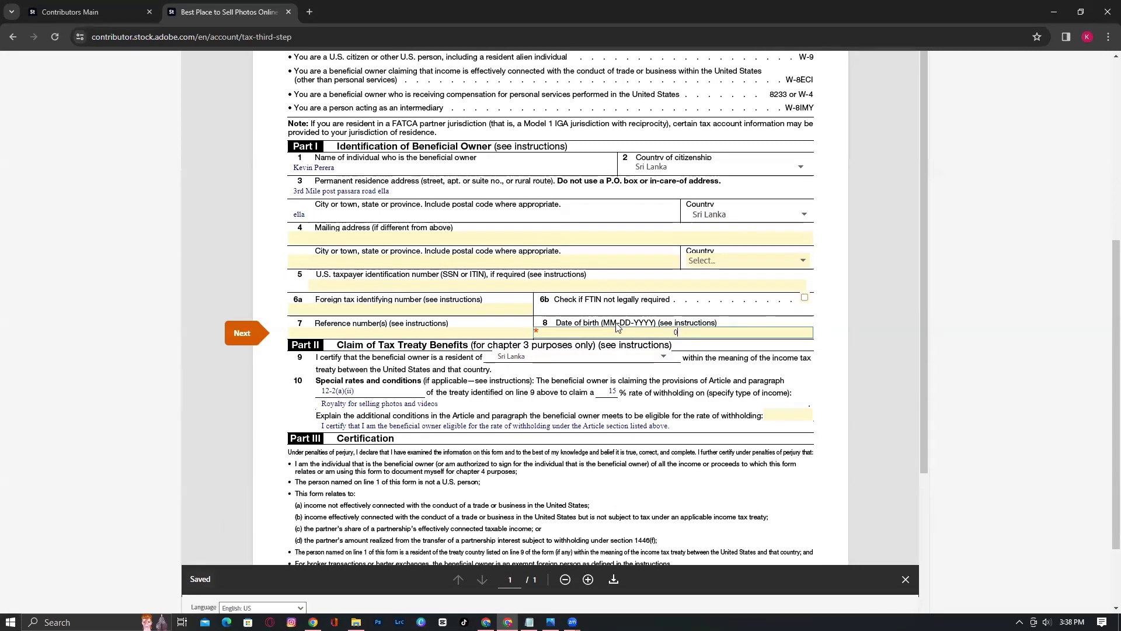
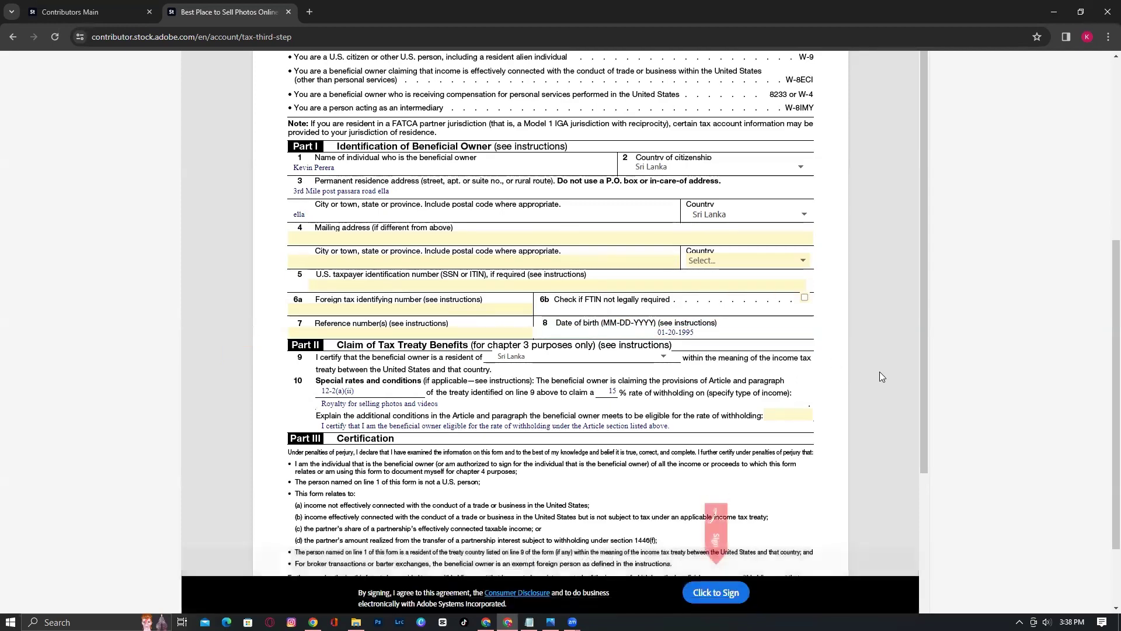
scroll(860, 356, "down", 3)
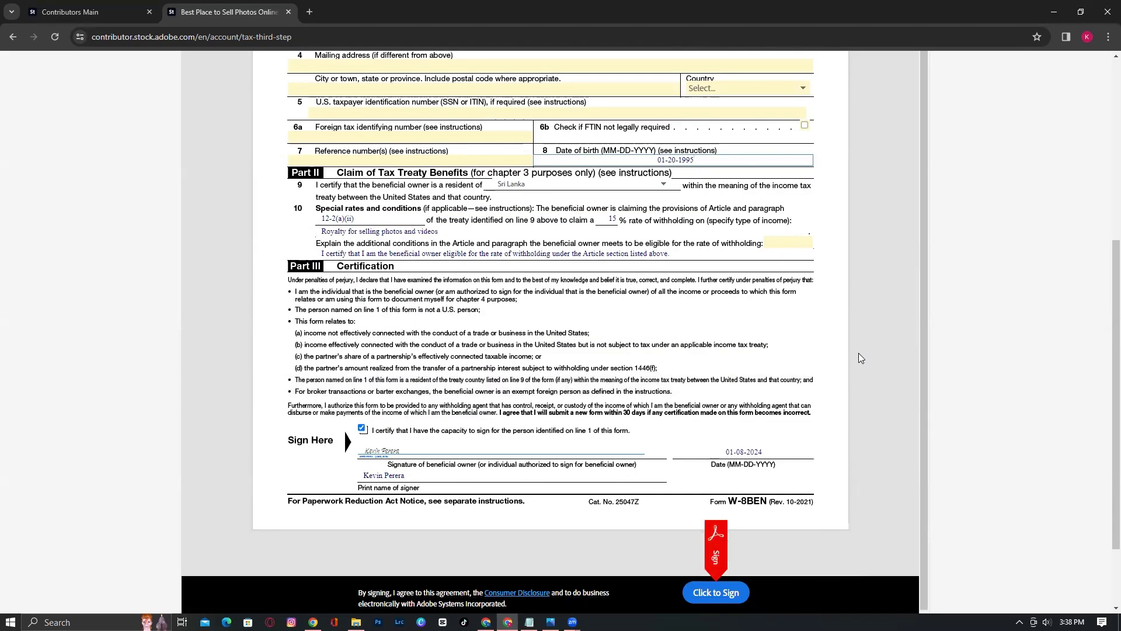
scroll(687, 187, "up", 3)
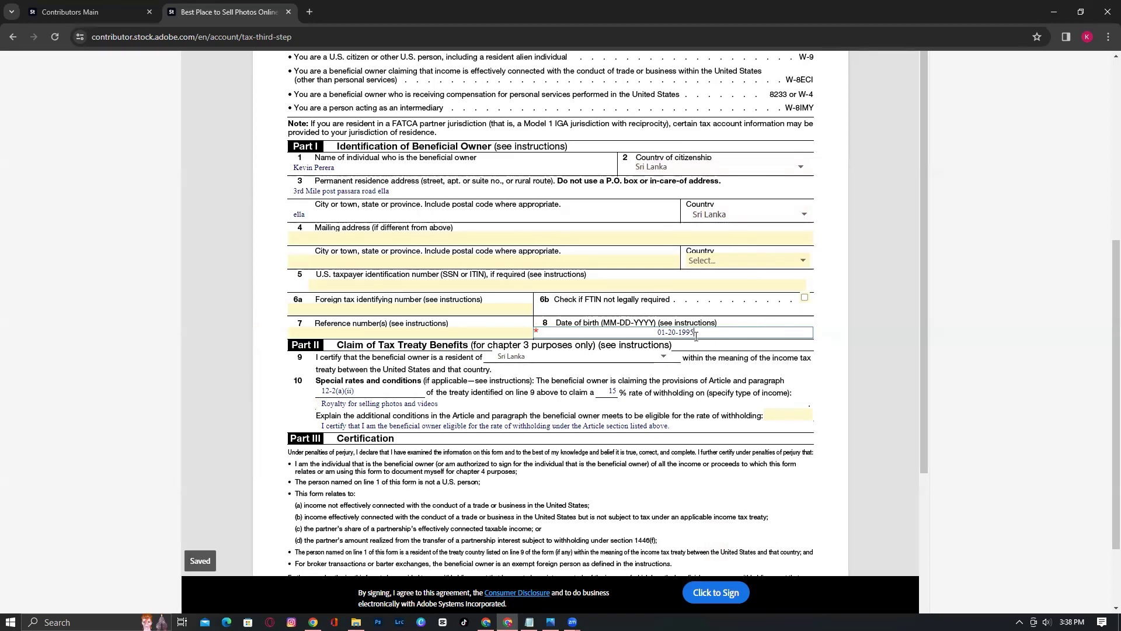
scroll(785, 367, "up", 5)
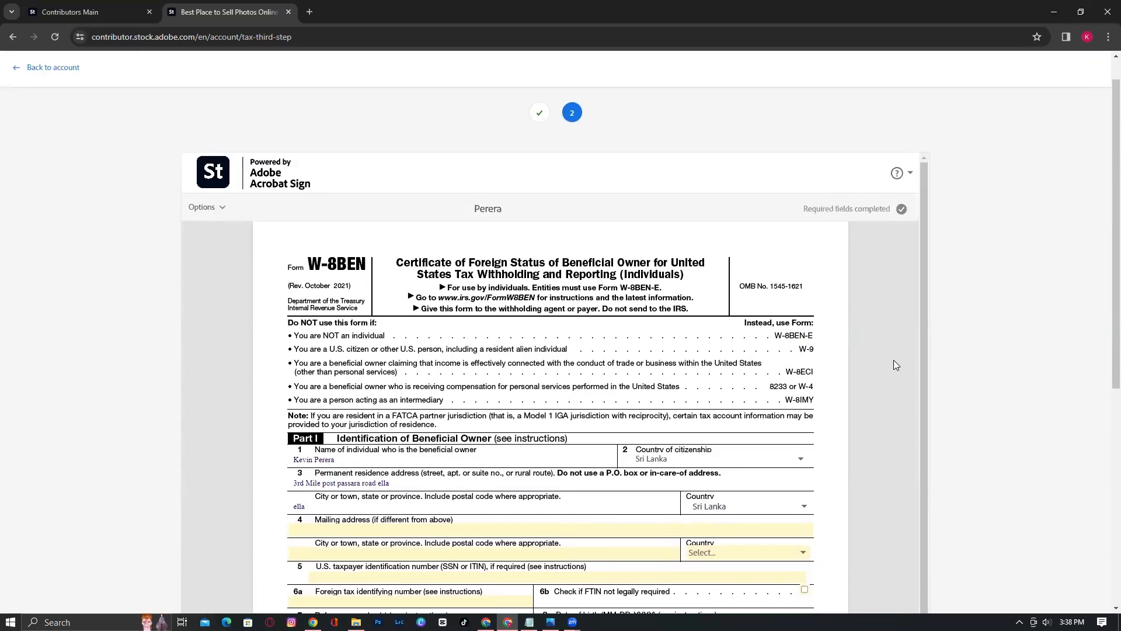
scroll(892, 362, "down", 10)
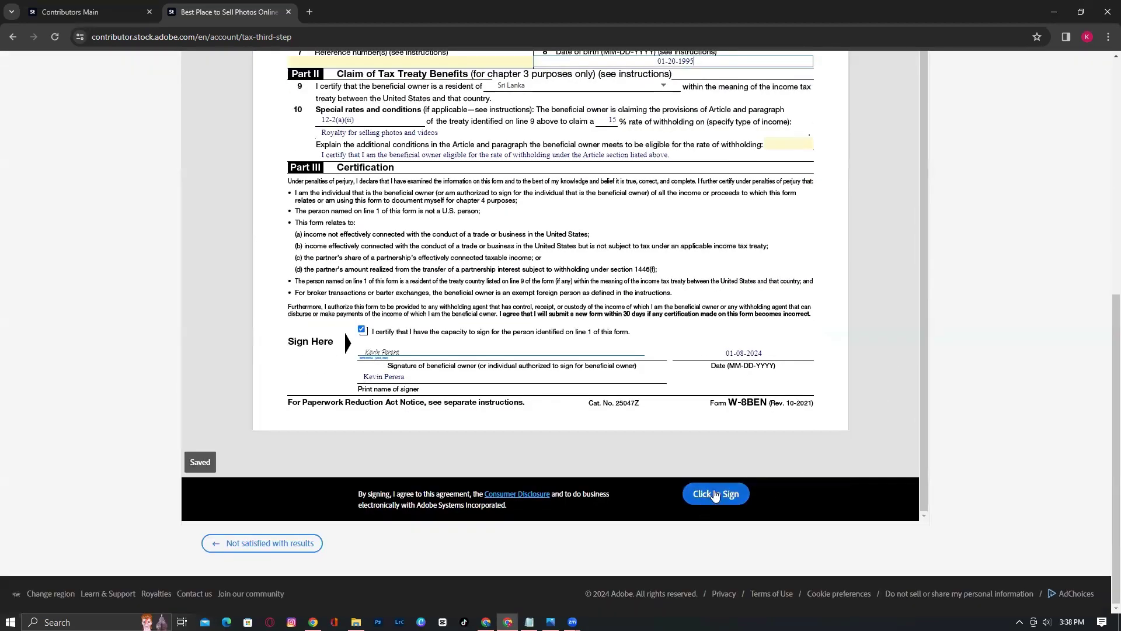
left_click(715, 494)
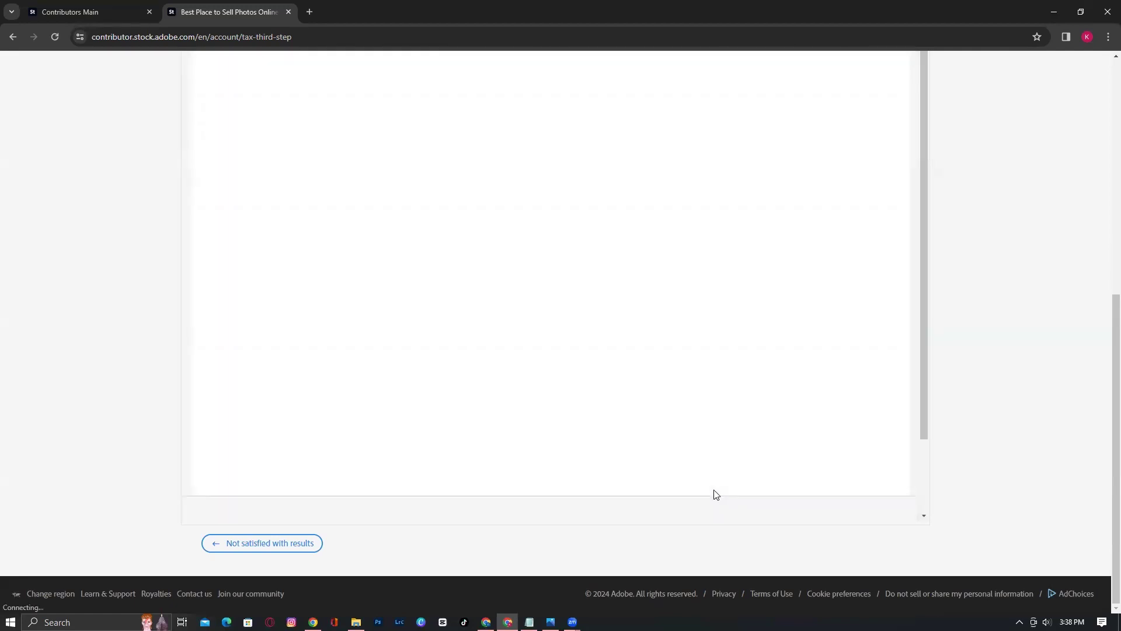
Download a PDF copy of the signed W-8BEN, review it, and close its tab
scroll(728, 424, "up", 8)
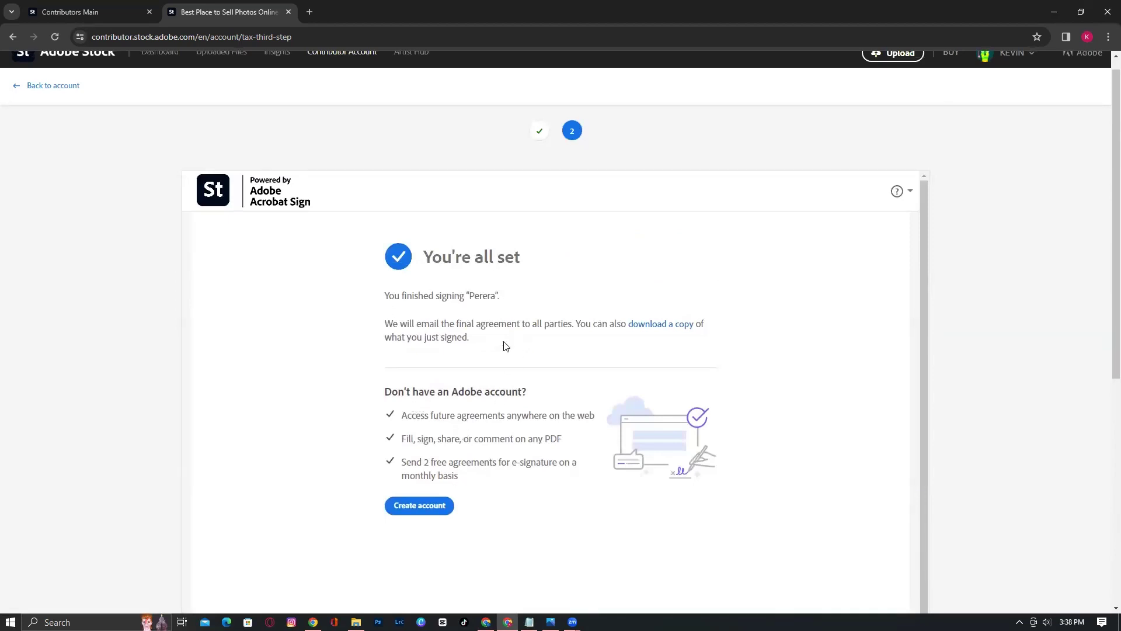
left_click(662, 325)
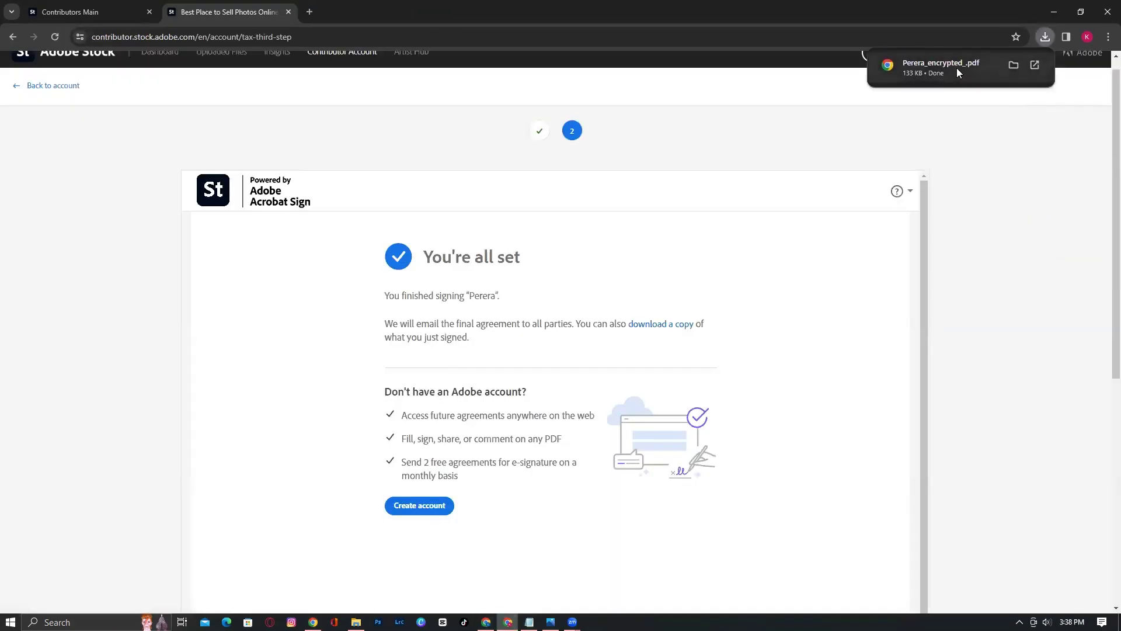
left_click(968, 68)
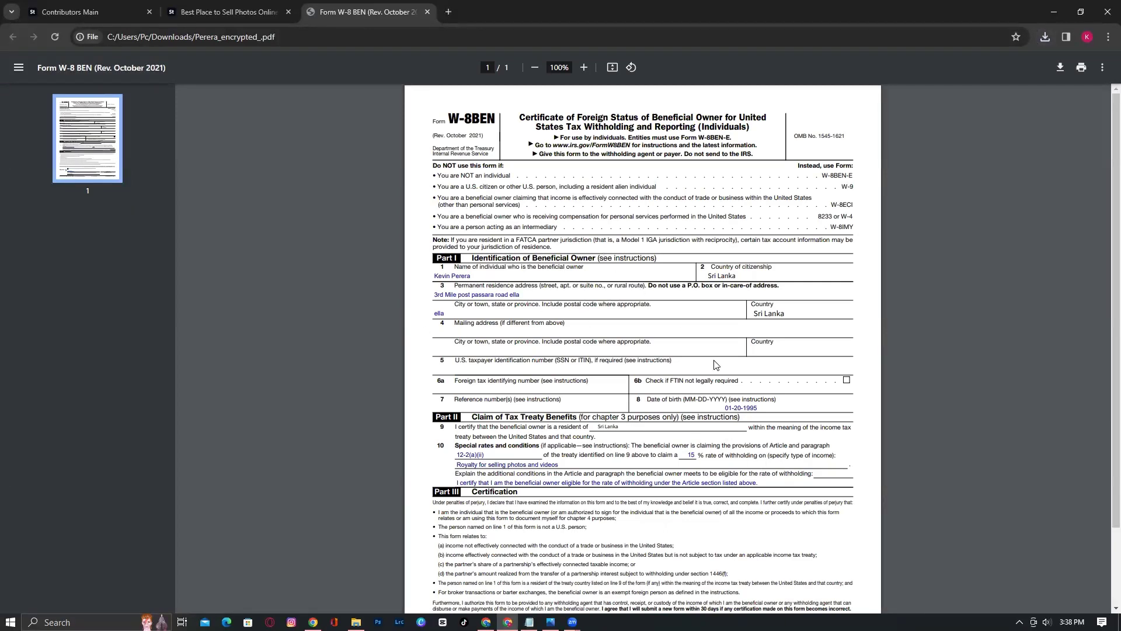
scroll(722, 371, "down", 2)
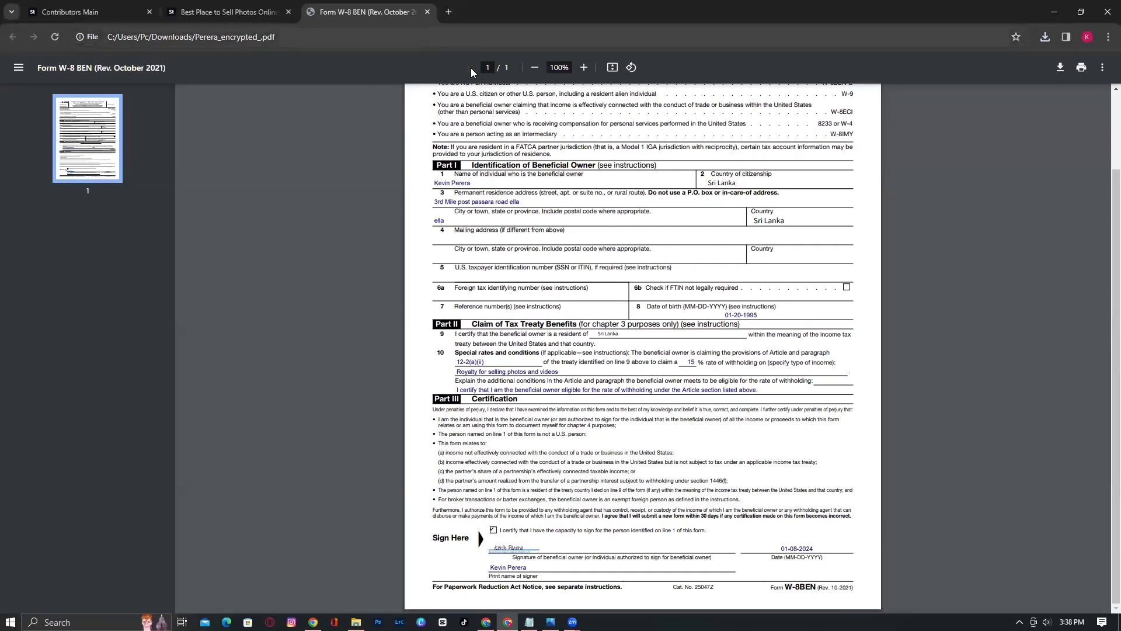
left_click(427, 12)
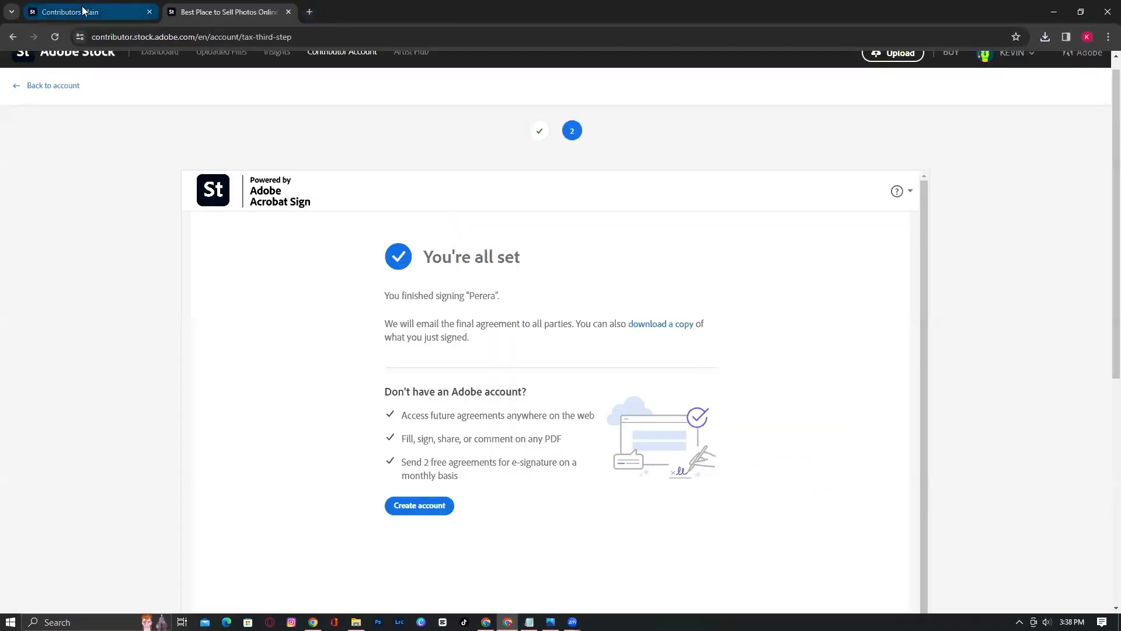
Open Contributor Account from the Contributors Main tab to check the address details
left_click(88, 11)
left_click(317, 70)
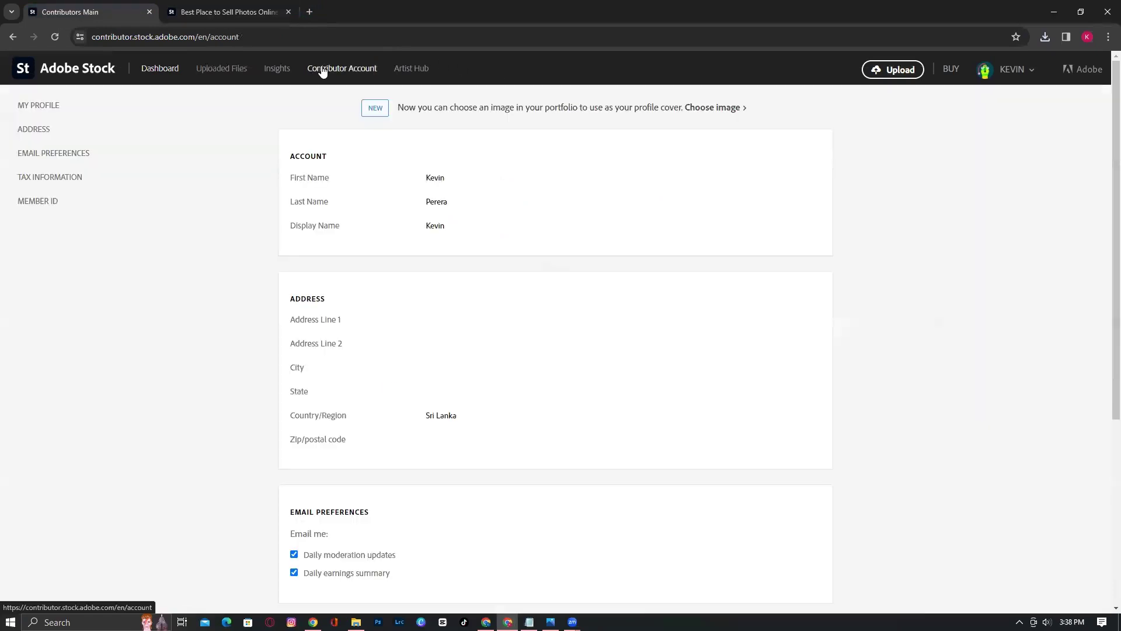
scroll(698, 354, "down", 5)
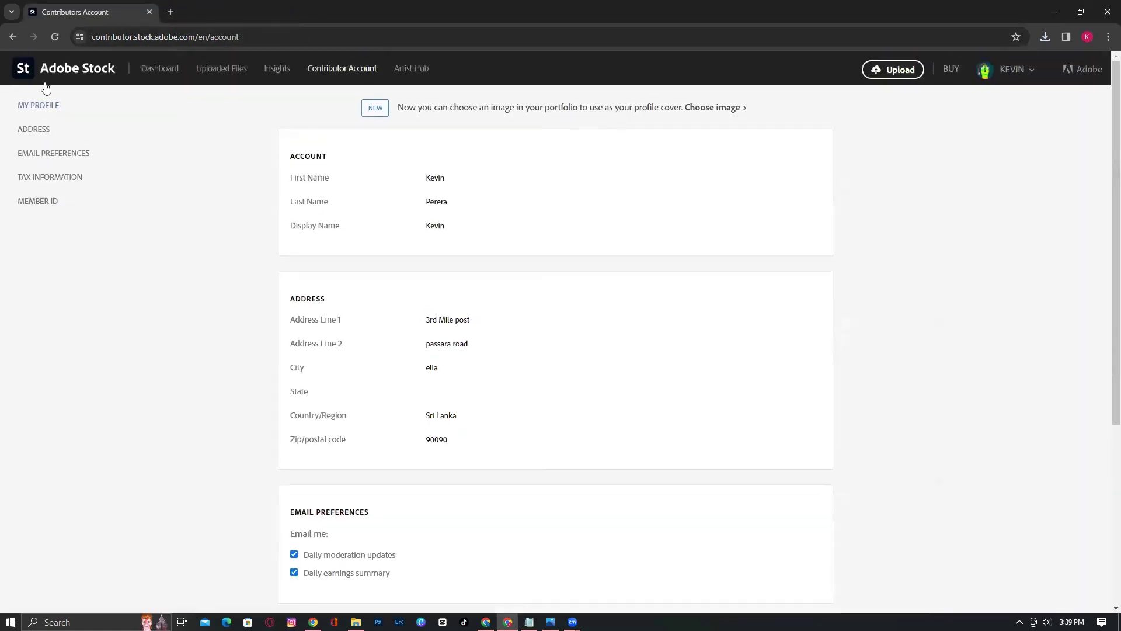
Back on the dashboard, browse the empty Photos, Vectors, Videos and Collections portfolio tabs
left_click(46, 67)
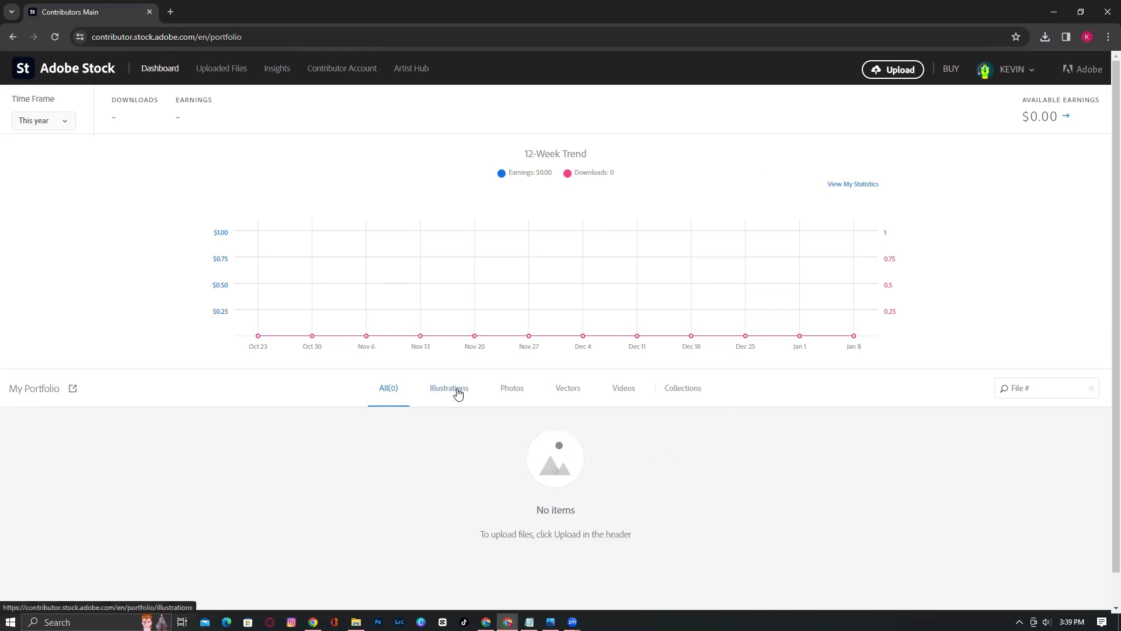
scroll(691, 421, "down", 1)
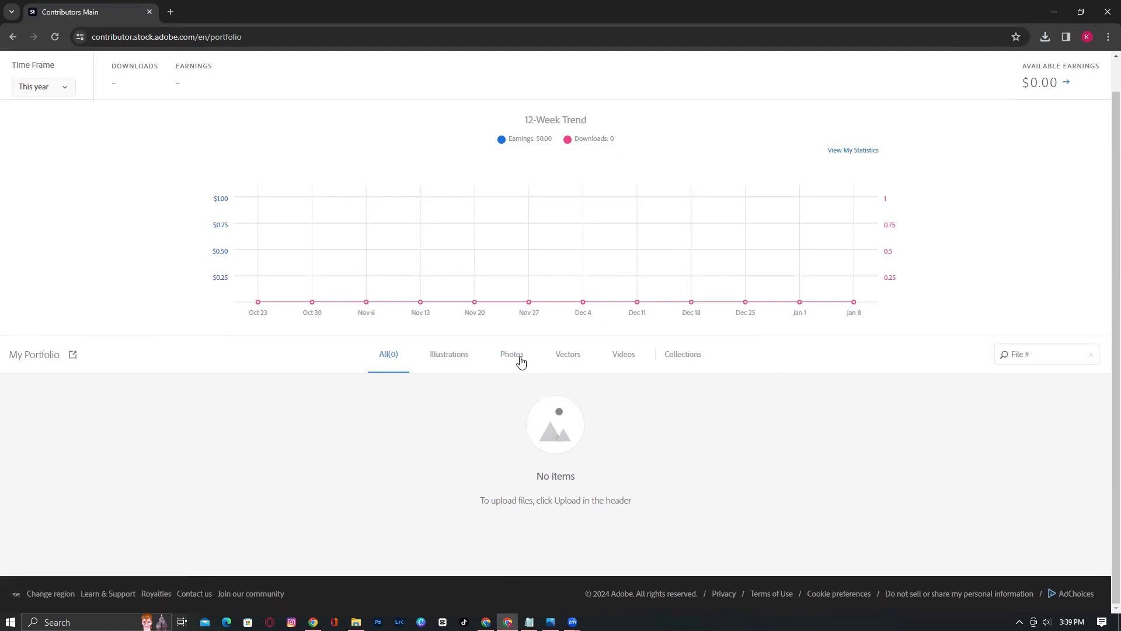
left_click(566, 357)
left_click(556, 358)
left_click(634, 359)
left_click(679, 358)
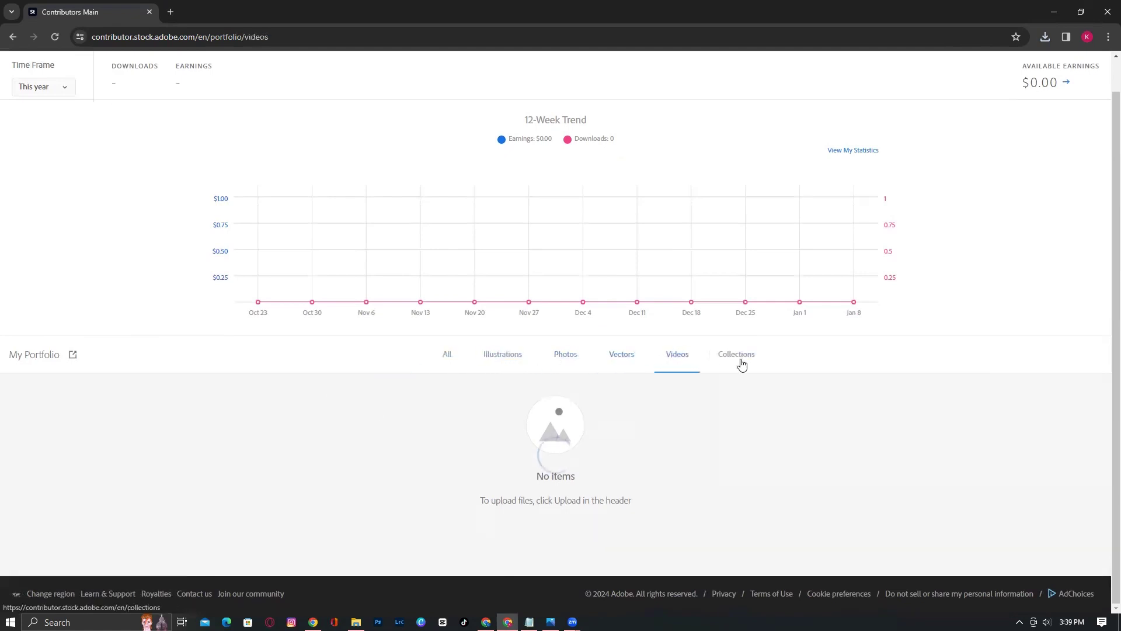
left_click(741, 362)
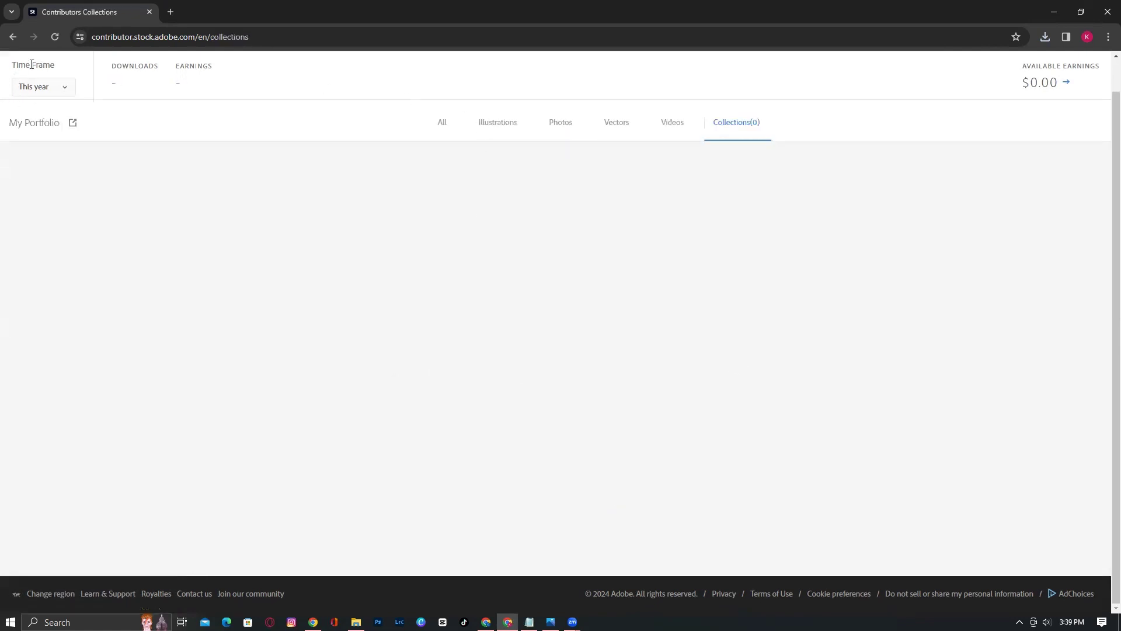
left_click(12, 38)
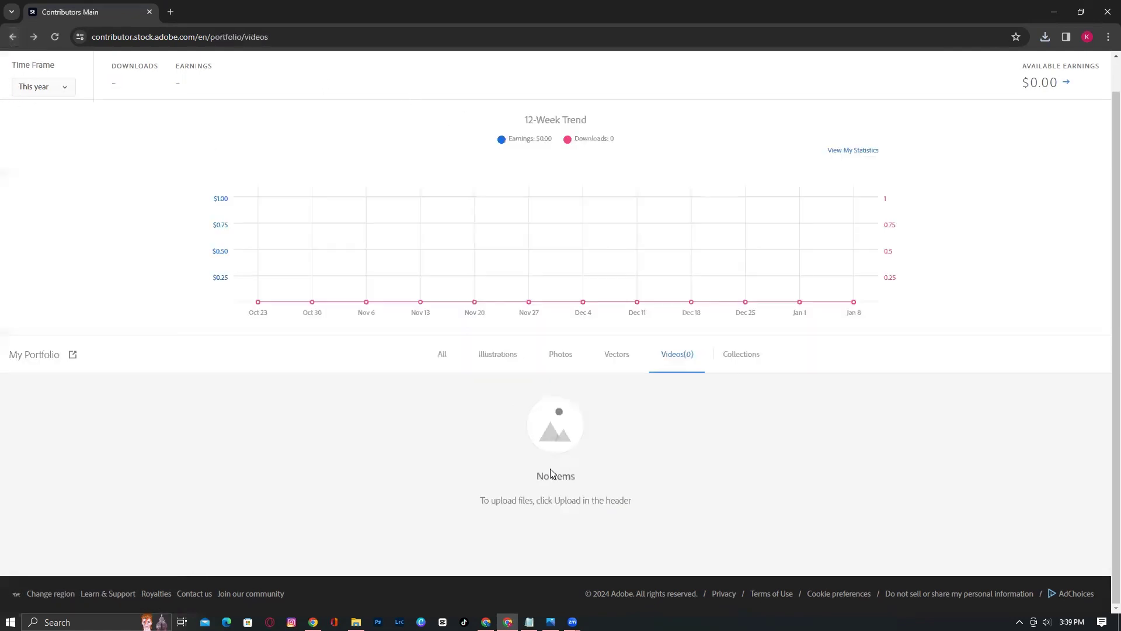
scroll(573, 470, "up", 1)
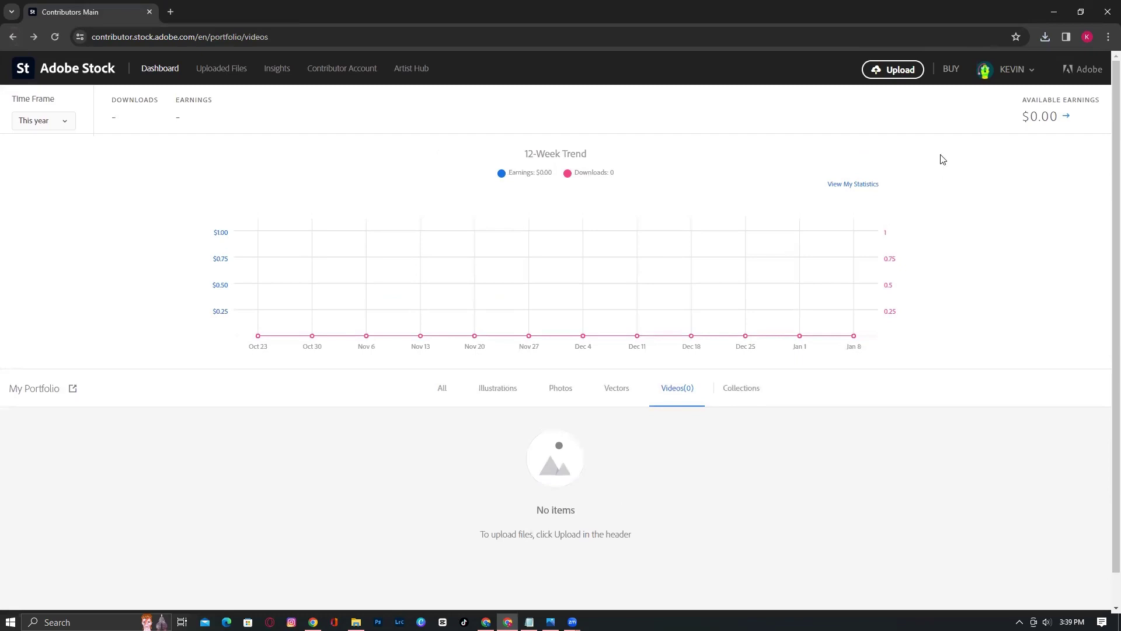
Upload the witch-with-jack-o'-lantern image from AI ARTS, viewed as extra large icons, and open a new tab
left_click(898, 78)
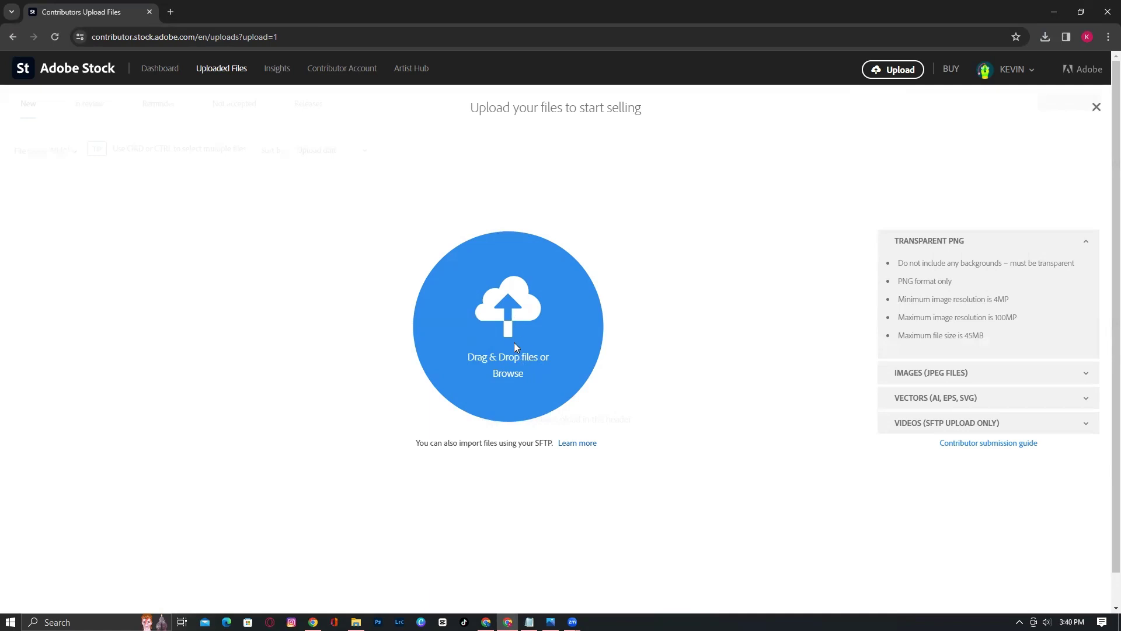
left_click(518, 368)
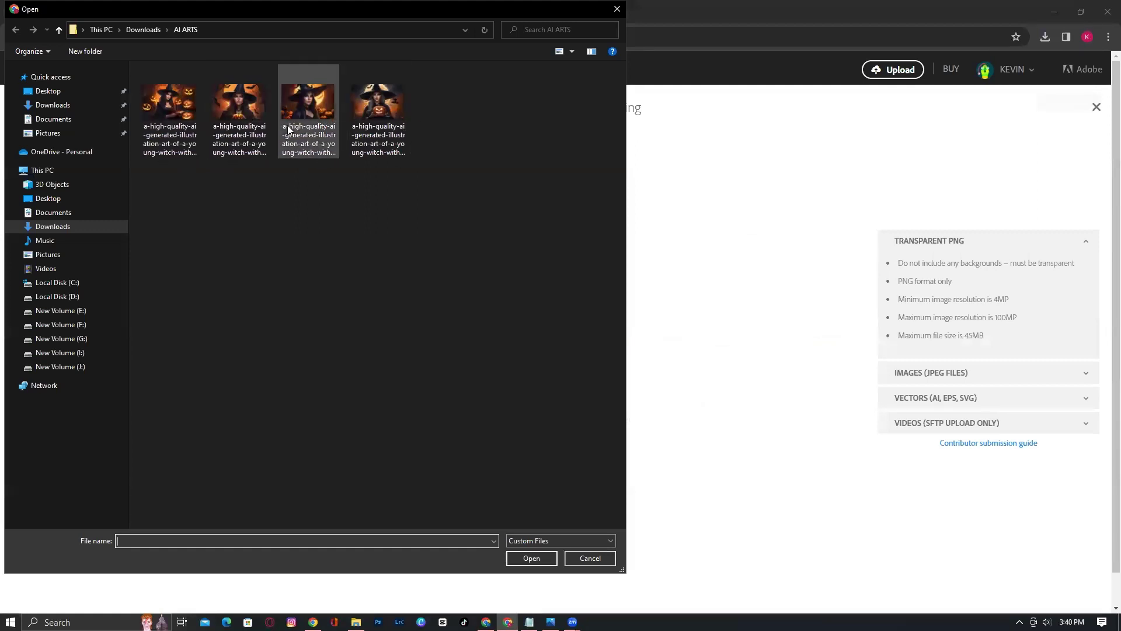
right_click(270, 216)
mouse_move(305, 220)
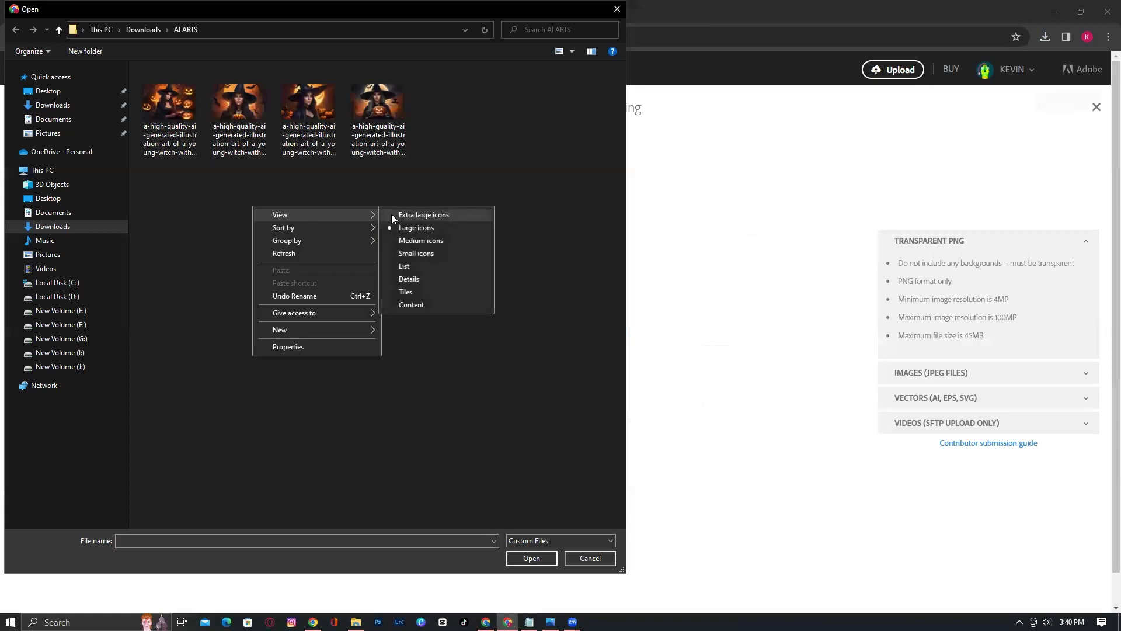
left_click(392, 215)
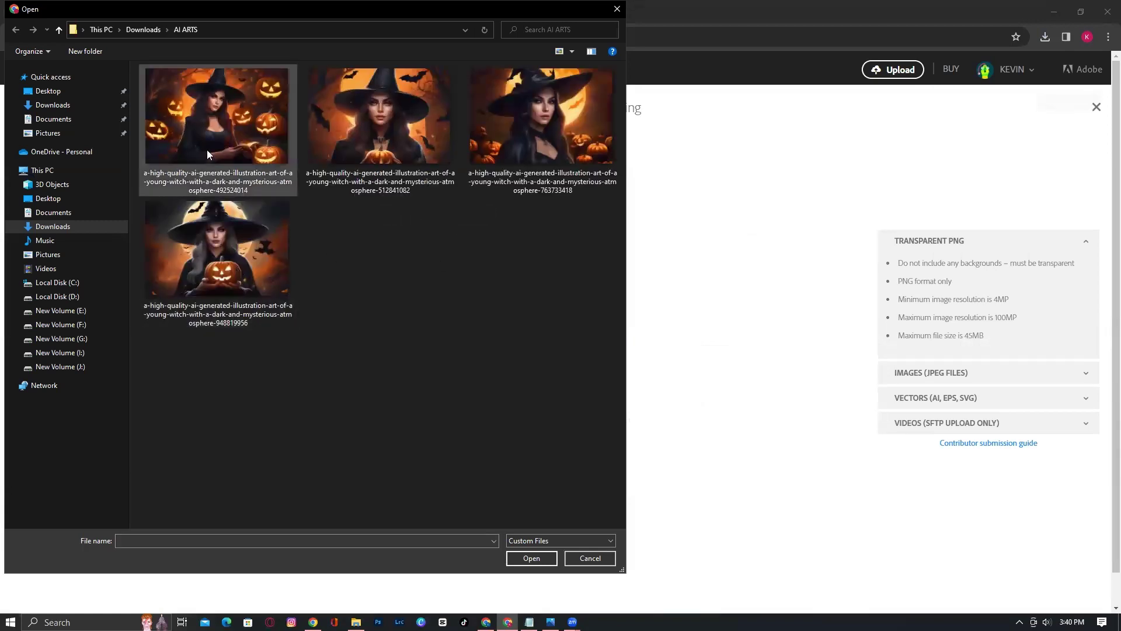
double_click(251, 260)
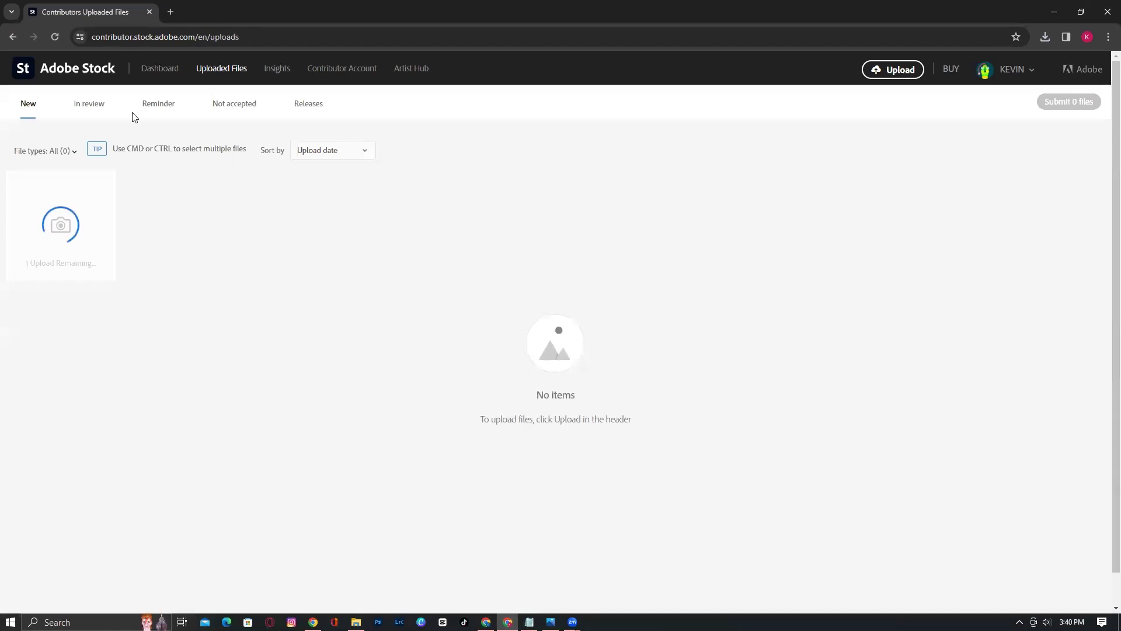
left_click(170, 12)
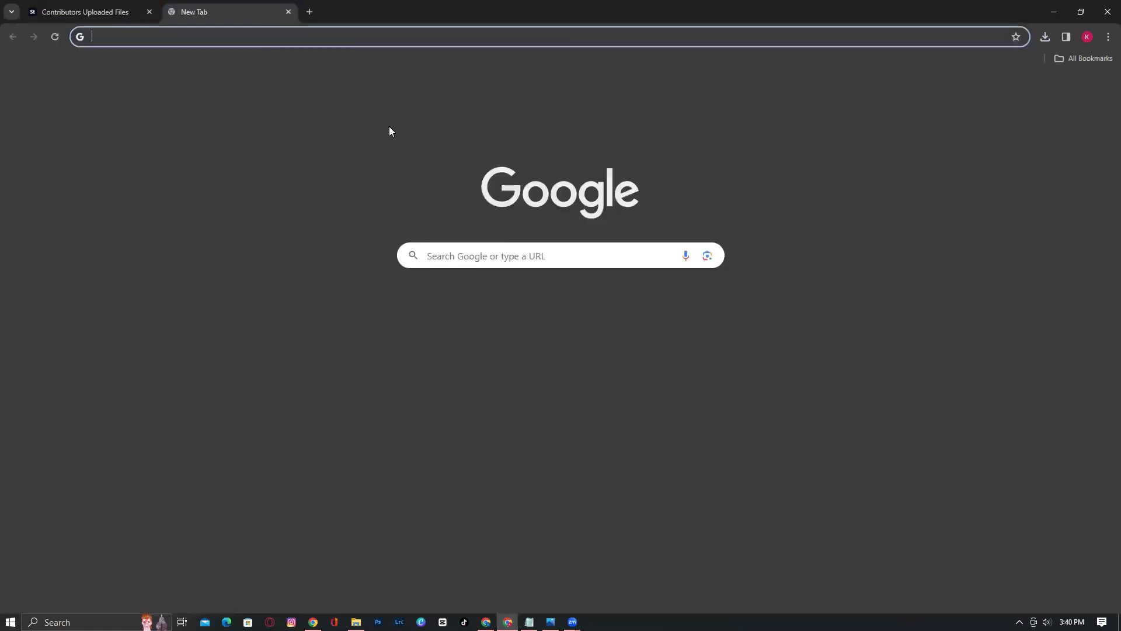
Search Google for 'image upscaler' and scroll through the results
type("image up")
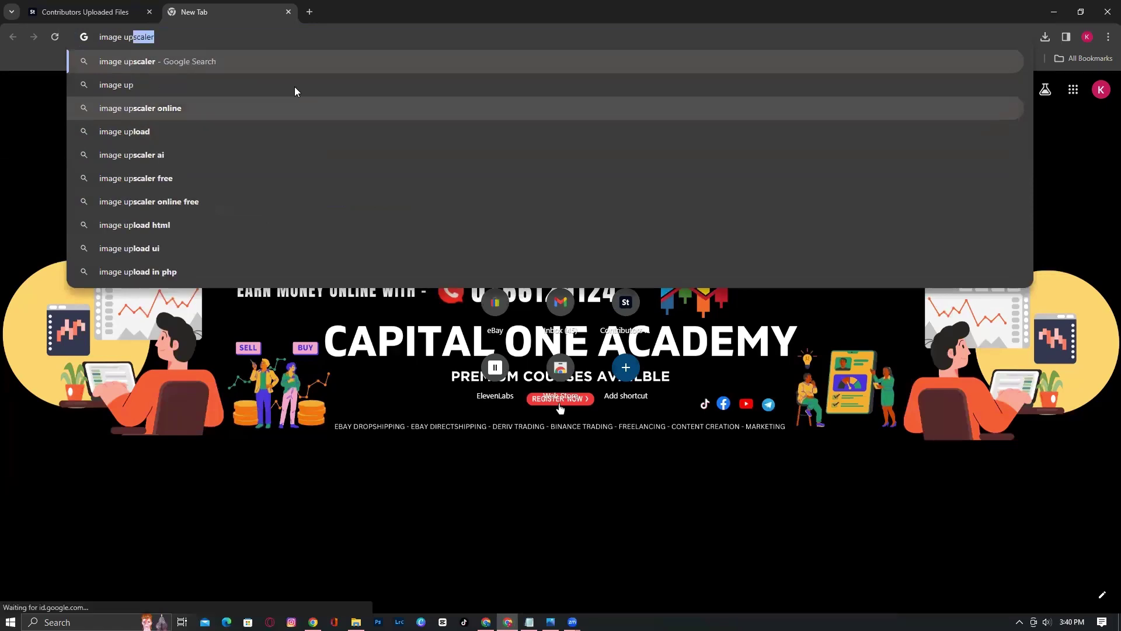
left_click(227, 60)
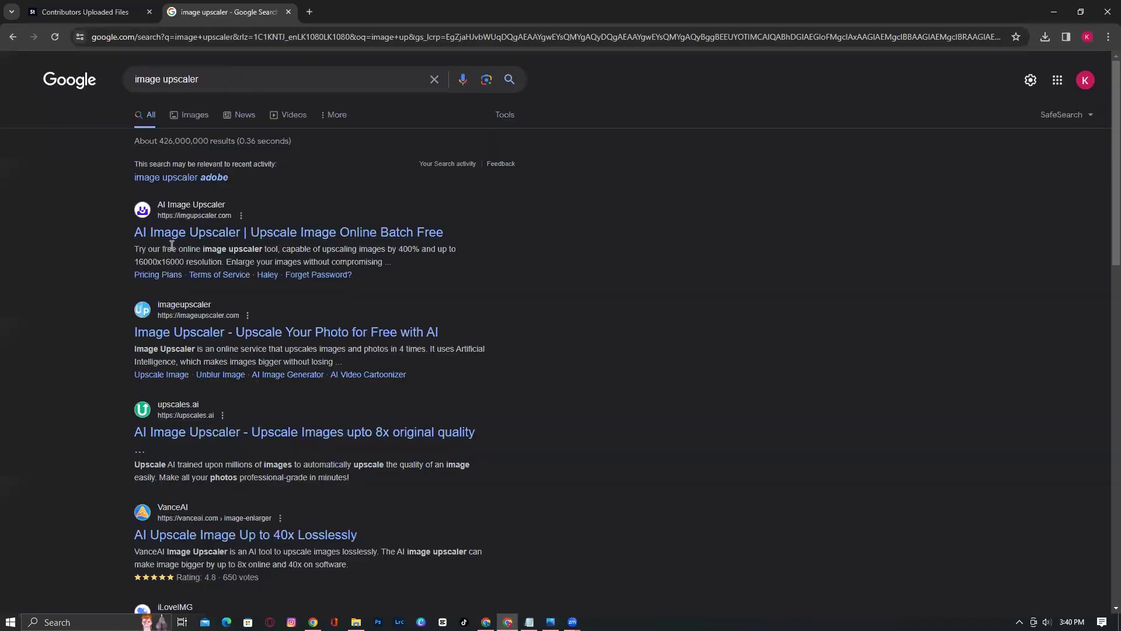
scroll(369, 364, "down", 4)
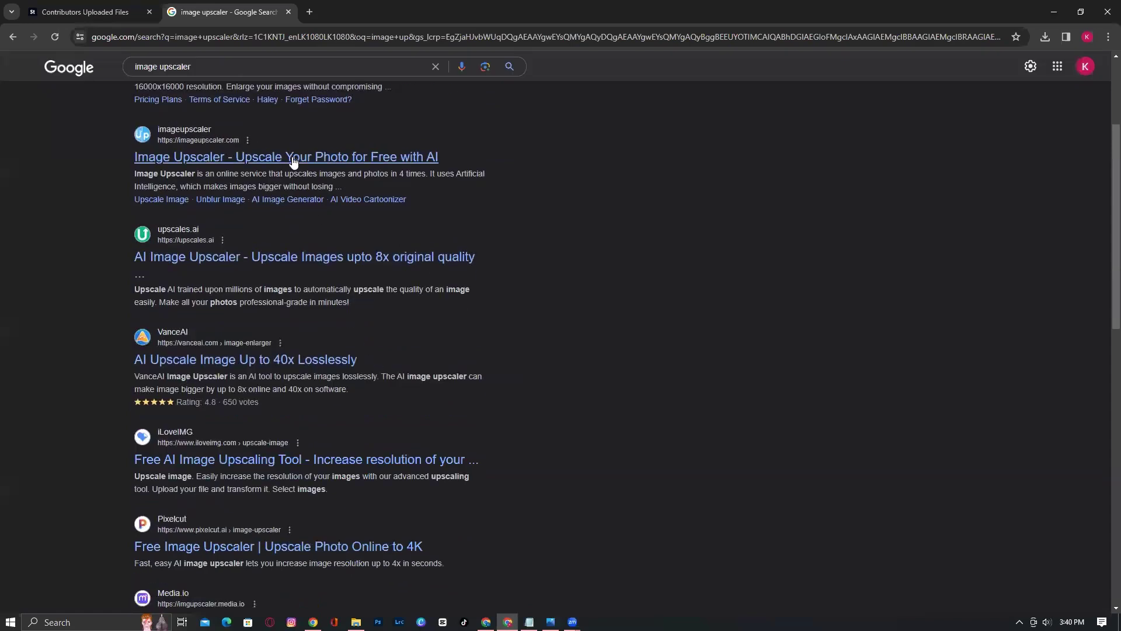
scroll(354, 351, "down", 3)
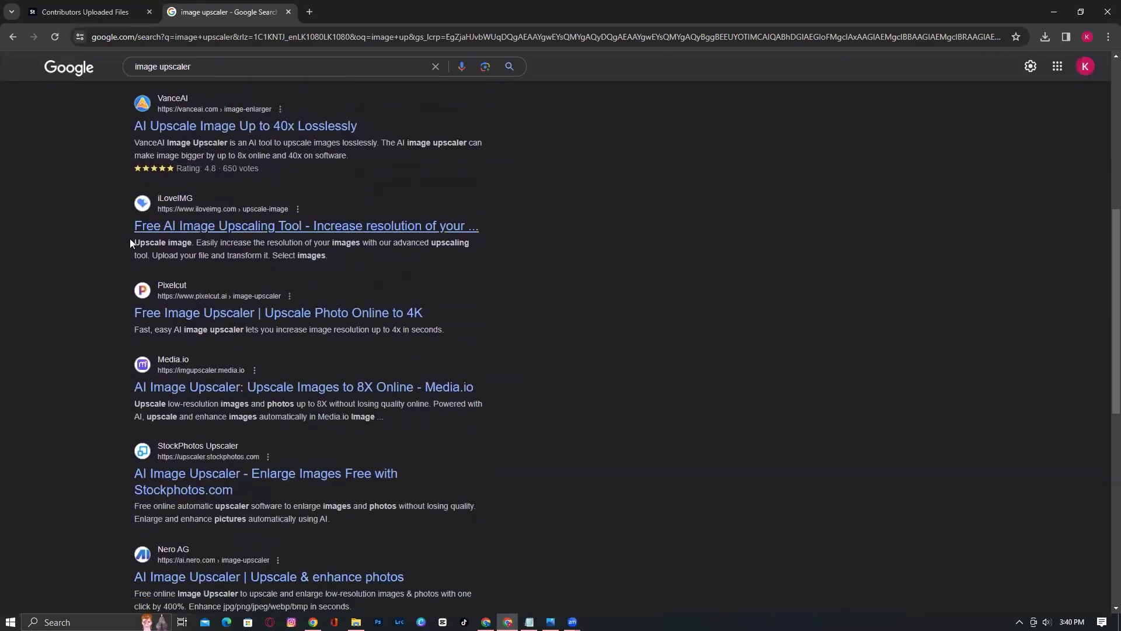
Check the Adobe Stock uploads tab, then close the image upscaler search tab
left_click(100, 5)
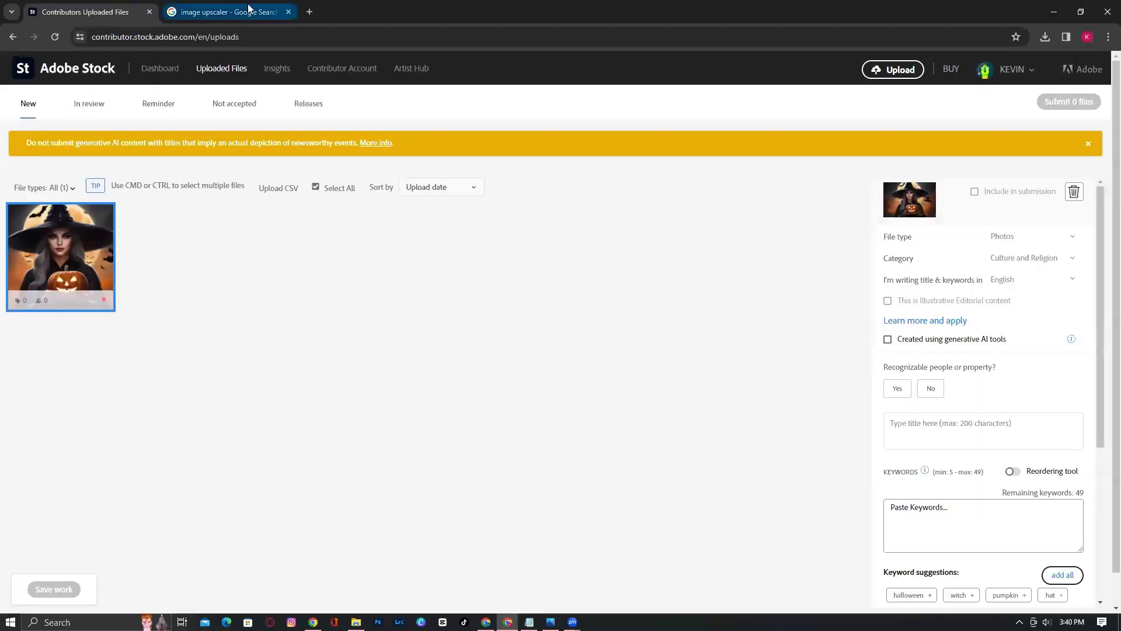
left_click(229, 12)
scroll(344, 350, "up", 7)
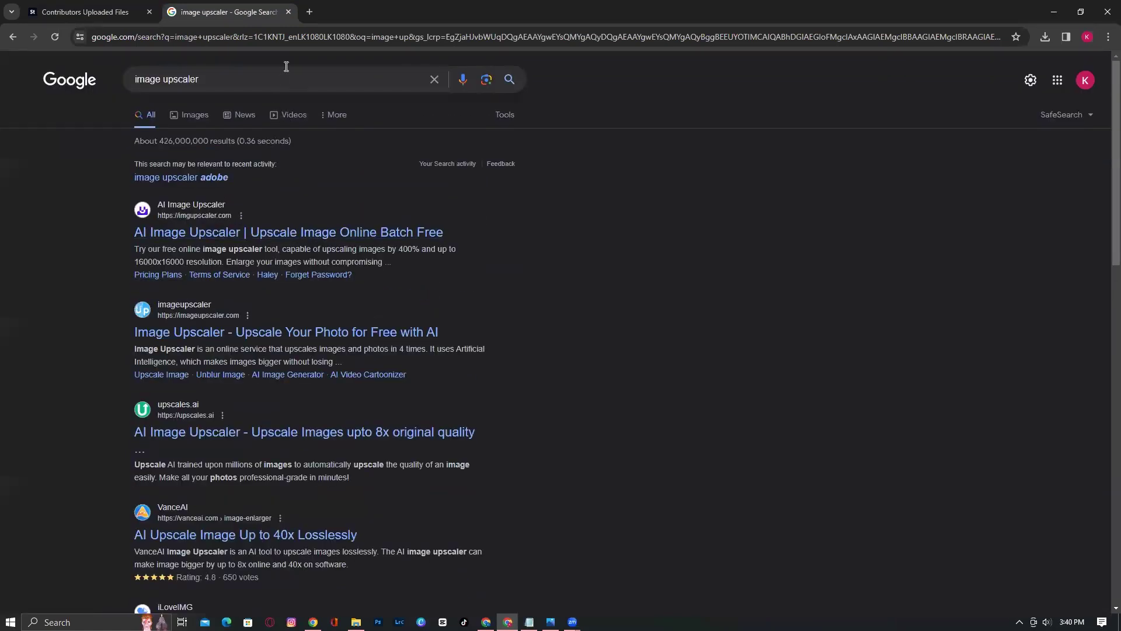
left_click(289, 12)
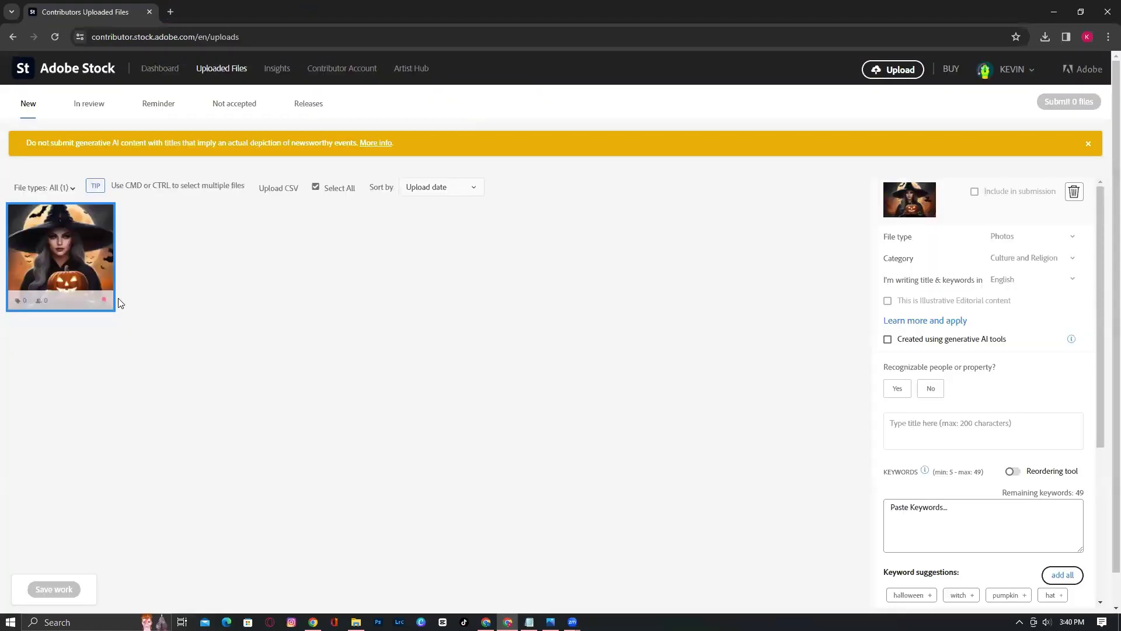
Set file type to Illustrations, keep category Culture and Religion, and mark it made with generative AI
left_click(1006, 238)
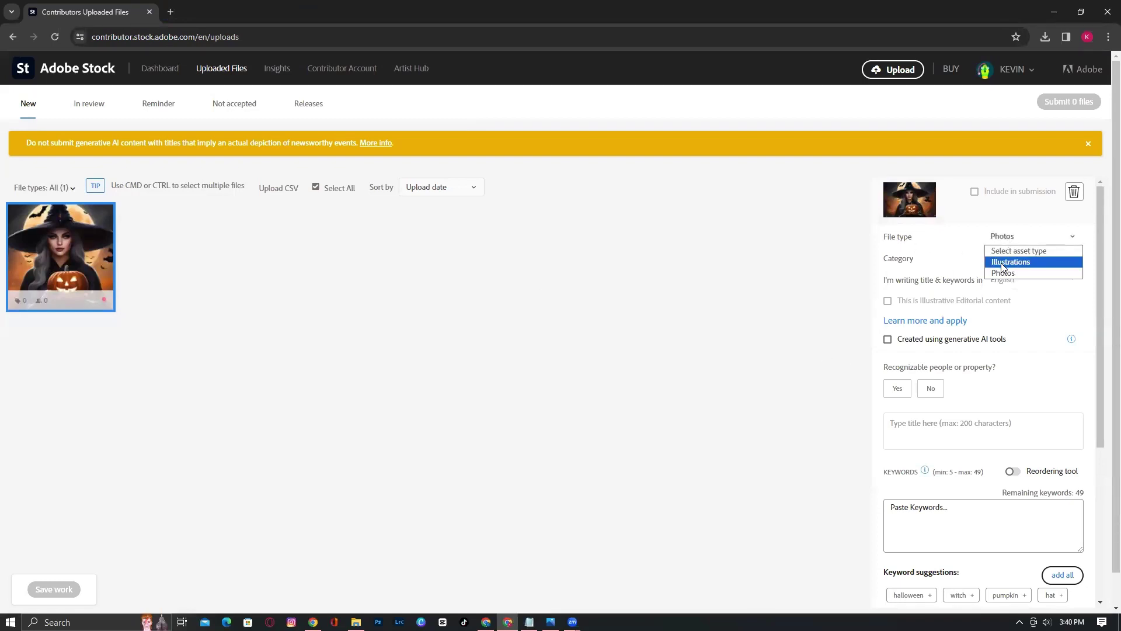
left_click(1003, 262)
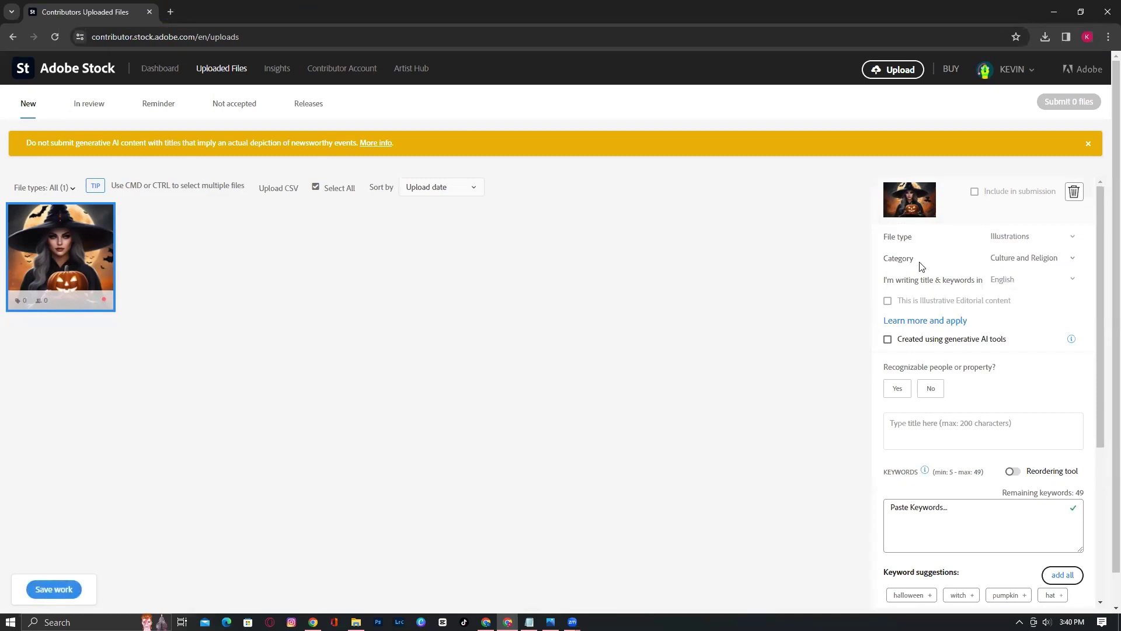
left_click(1017, 266)
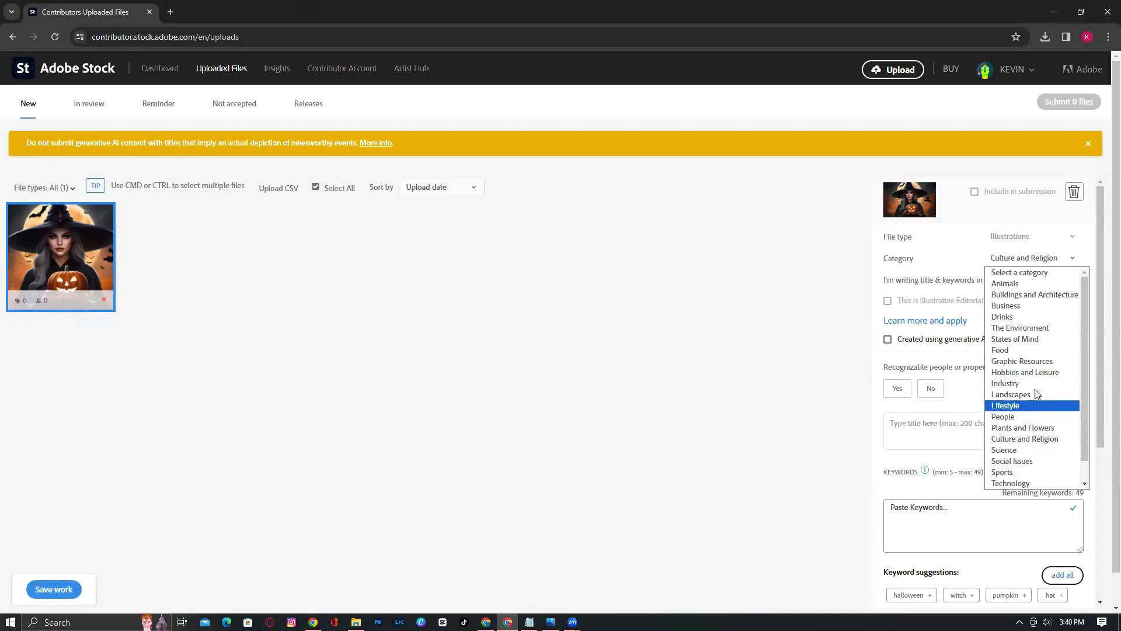
scroll(1028, 361, "down", 1)
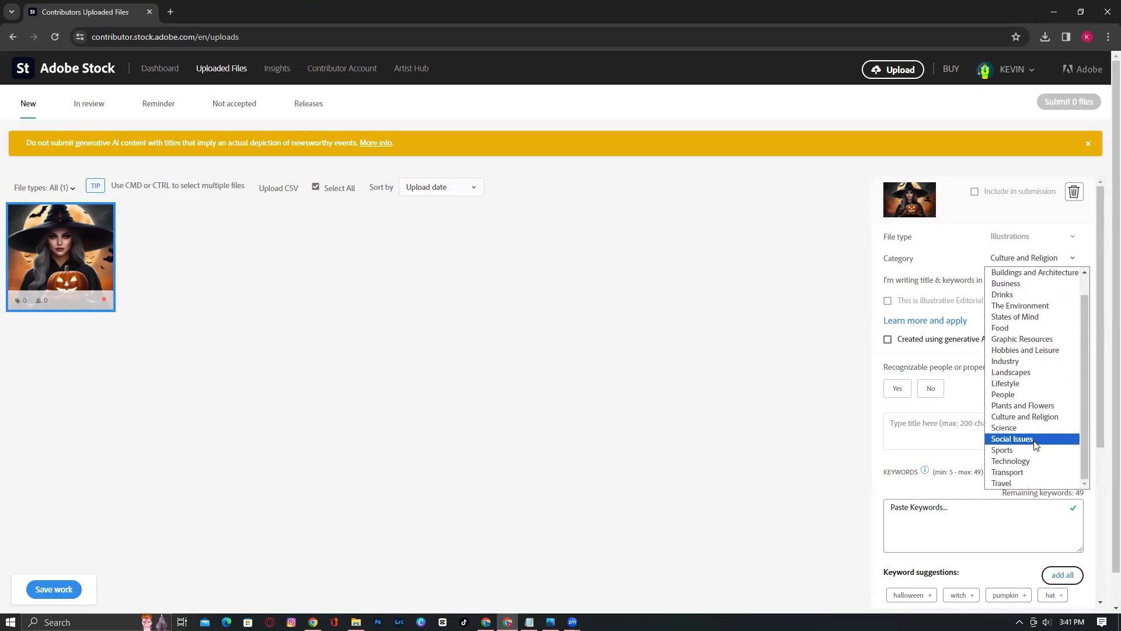
scroll(1032, 452, "up", 1)
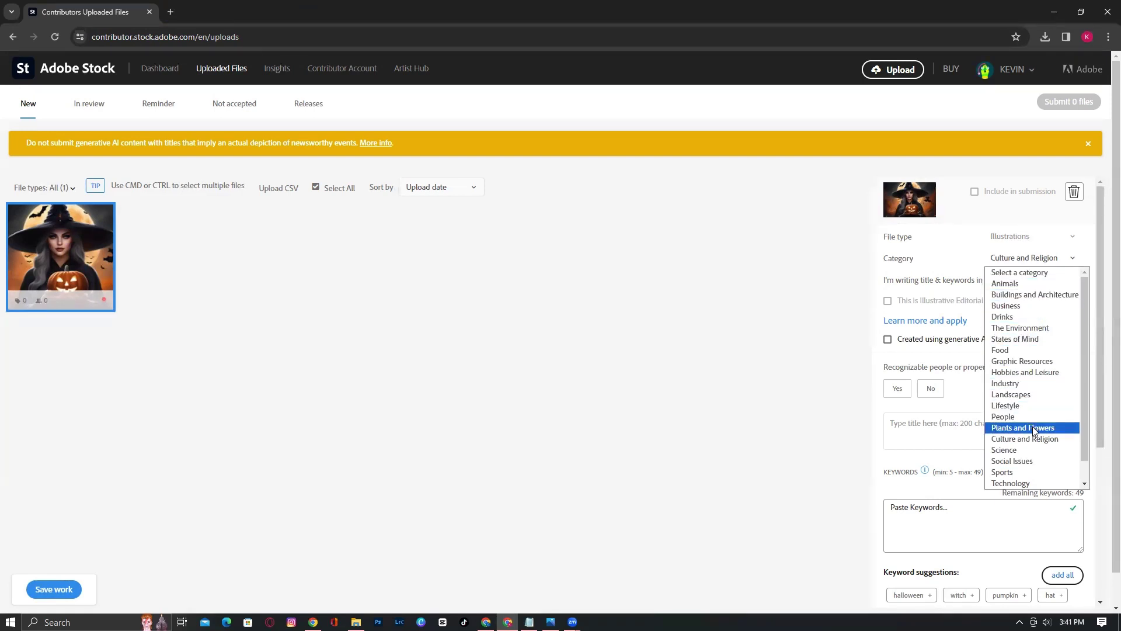
left_click(1033, 443)
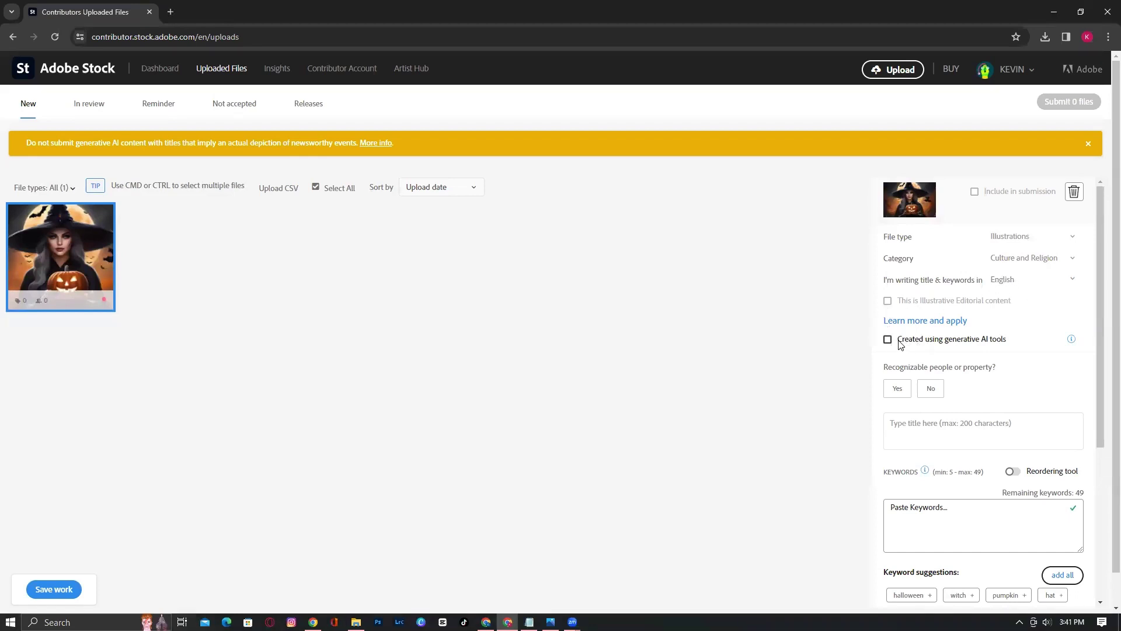
left_click(934, 346)
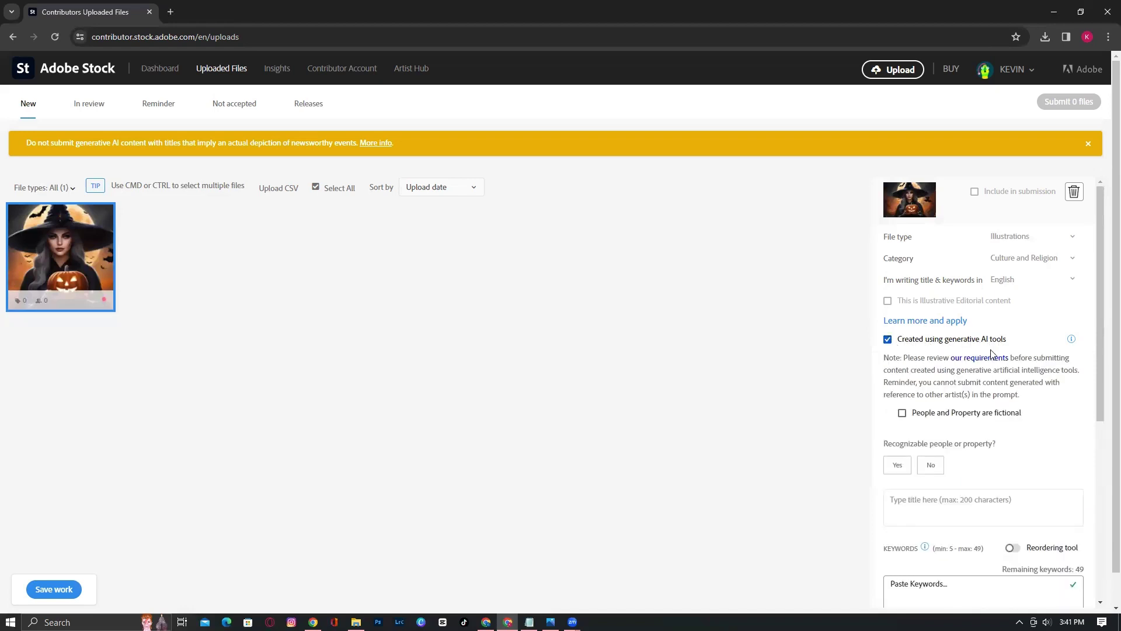
Tick 'People and Property are fictional' and read through the certification note
left_click(904, 414)
scroll(994, 440, "down", 2)
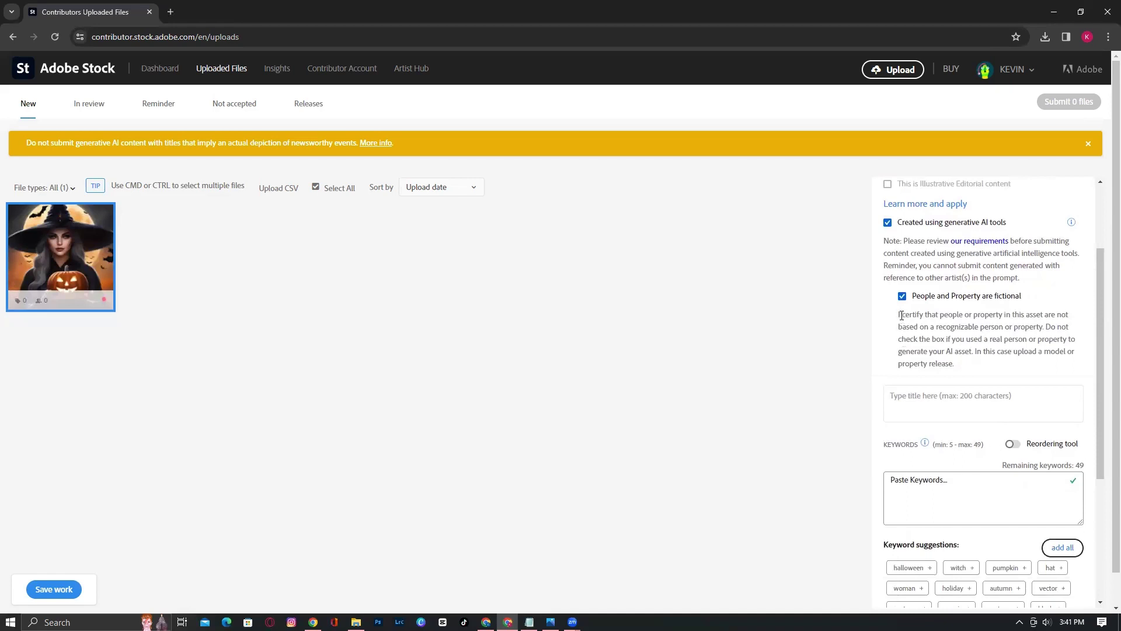
left_click_drag(898, 316, 1078, 359)
left_click(1071, 315)
left_click(898, 395)
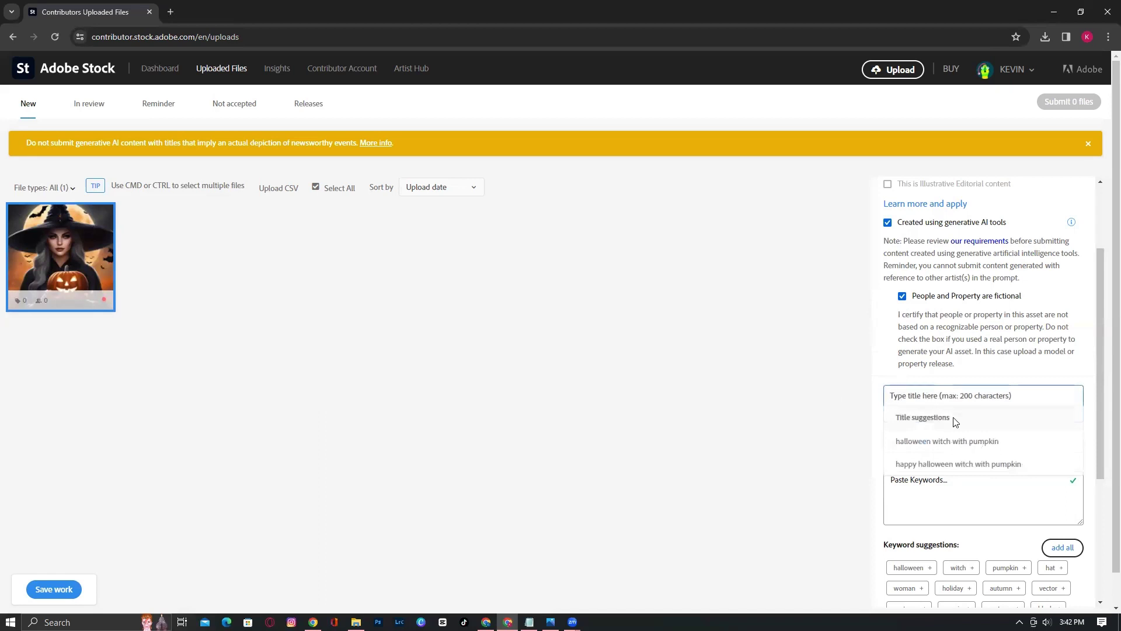
Apply the suggested title and capitalise it to 'Halloween witch with pumpkin'
left_click(936, 444)
left_click(896, 398)
key("BackSpace")
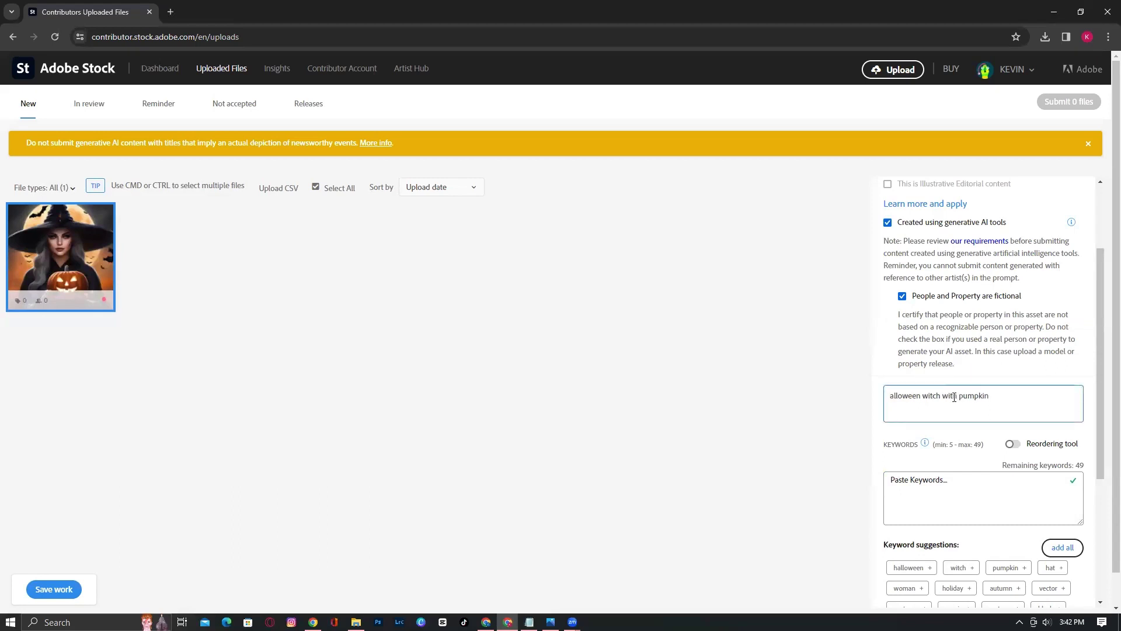
type("H")
scroll(993, 462, "down", 2)
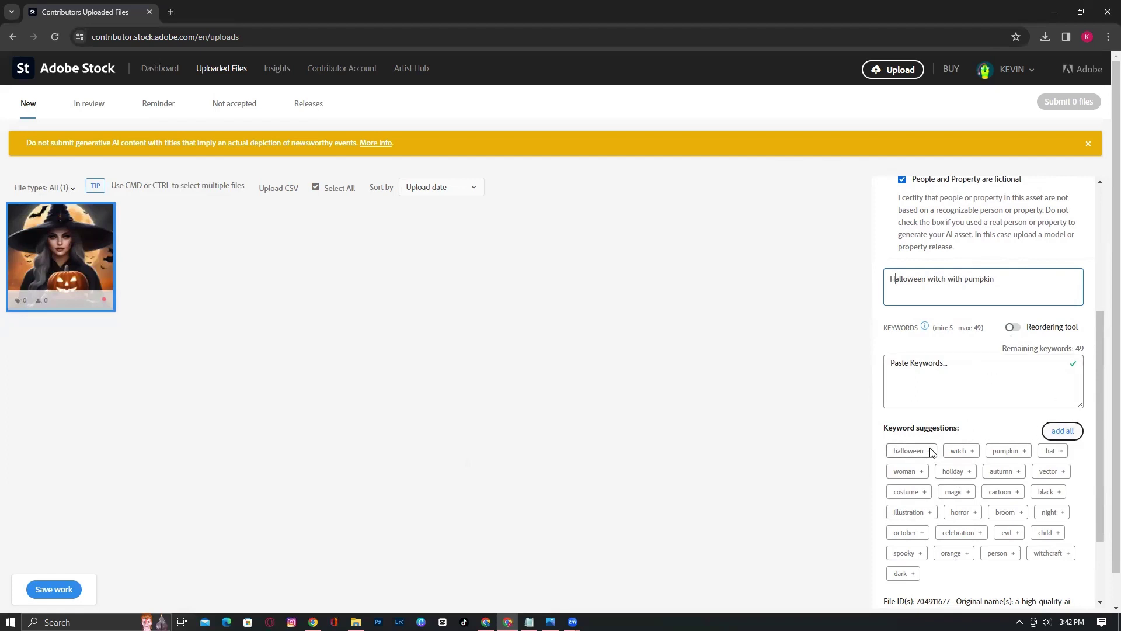
left_click_drag(1007, 349, 1092, 355)
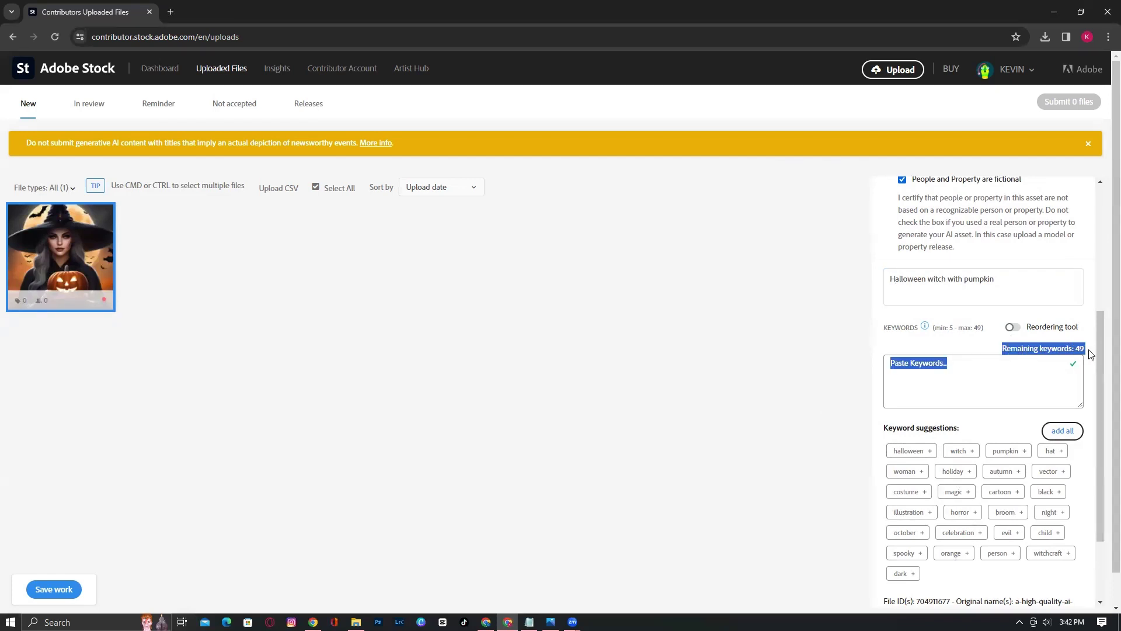
Add all 26 suggested keywords and correct 'october' to 'October' via spelling suggestions
left_click(1089, 461)
left_click(1076, 437)
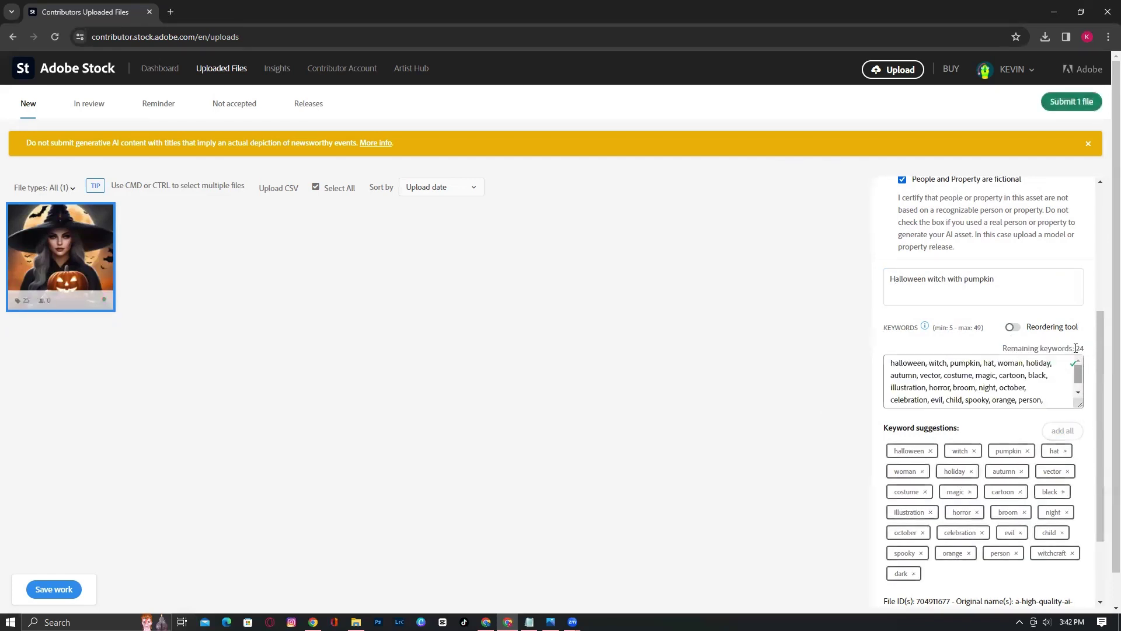
key("ctrl+a")
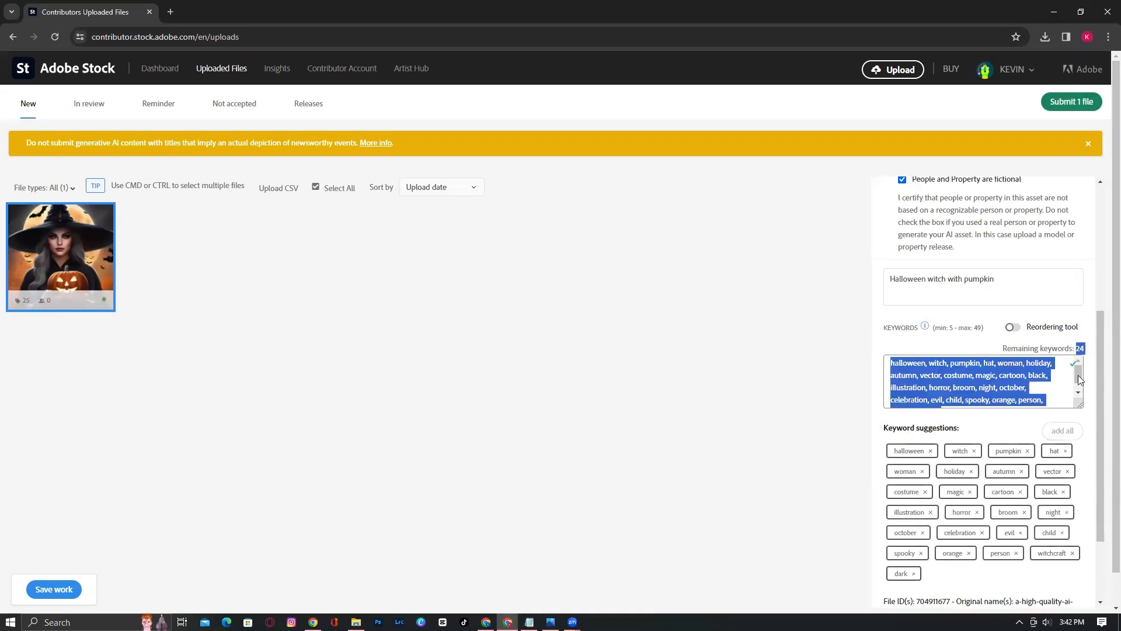
left_click(1064, 355)
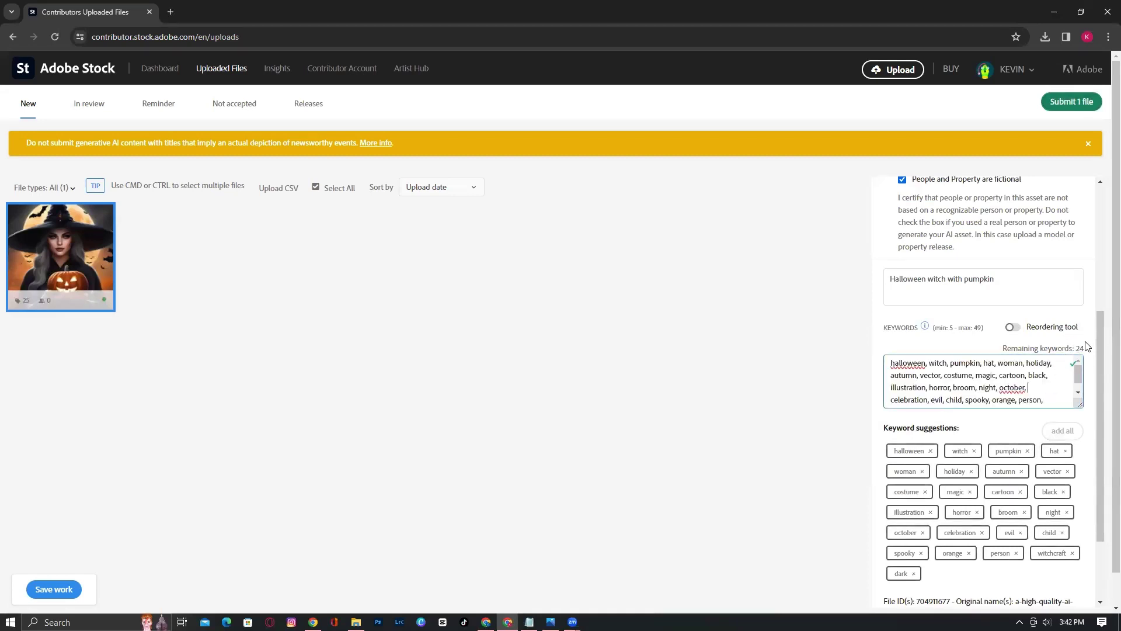
right_click(1017, 387)
left_click(917, 187)
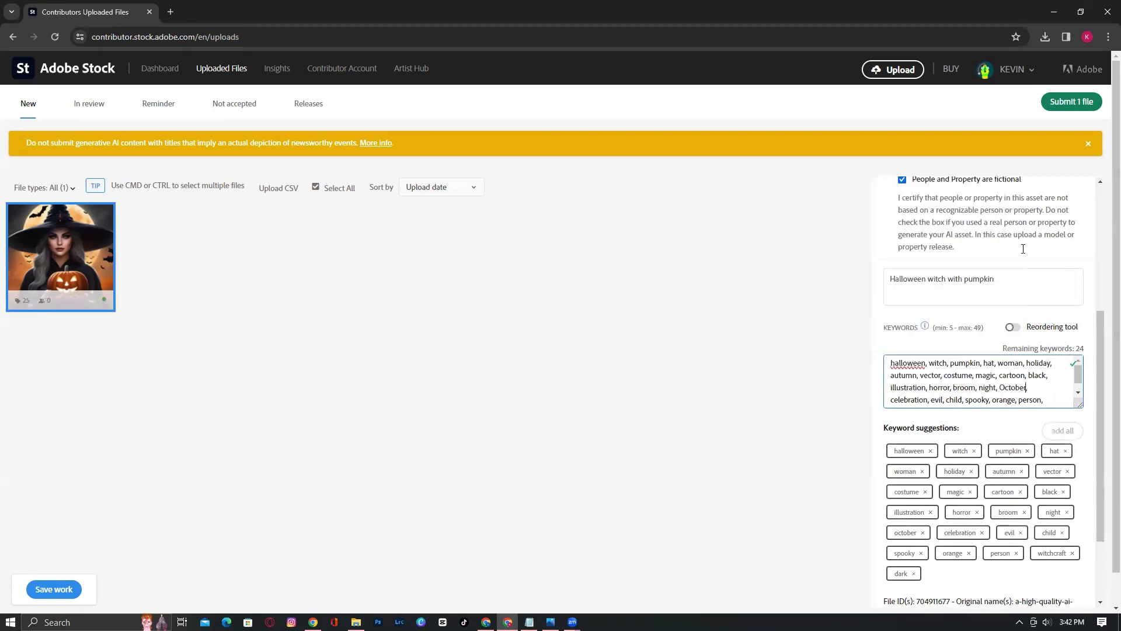
left_click(1078, 393)
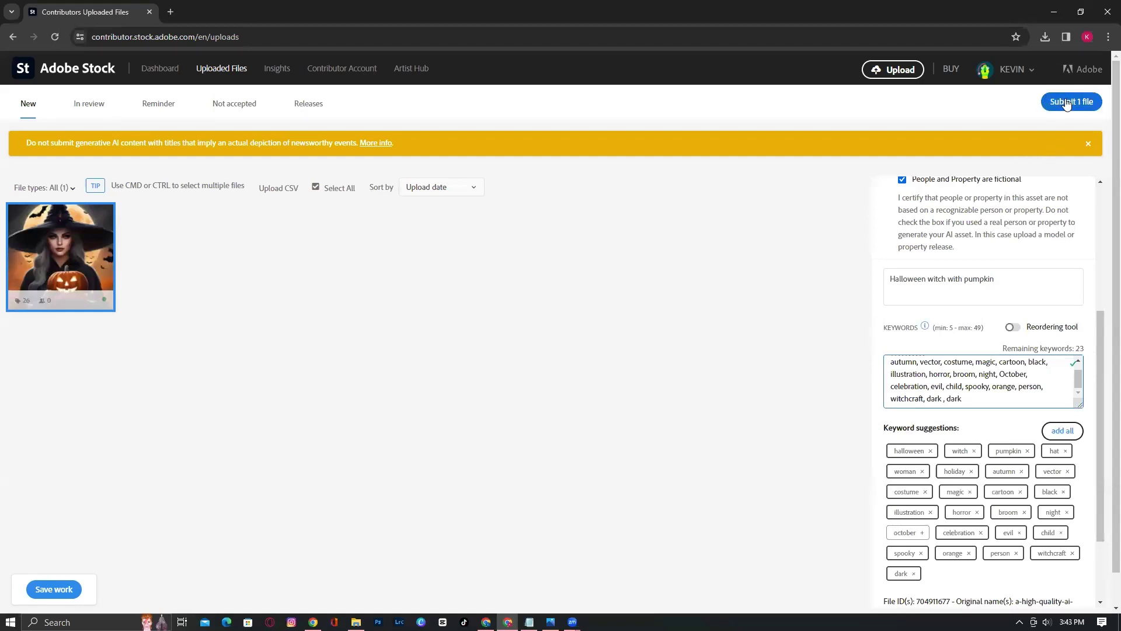
Submit the single witch illustration for review, accepting both Terms and conditions checkboxes
left_click(1067, 102)
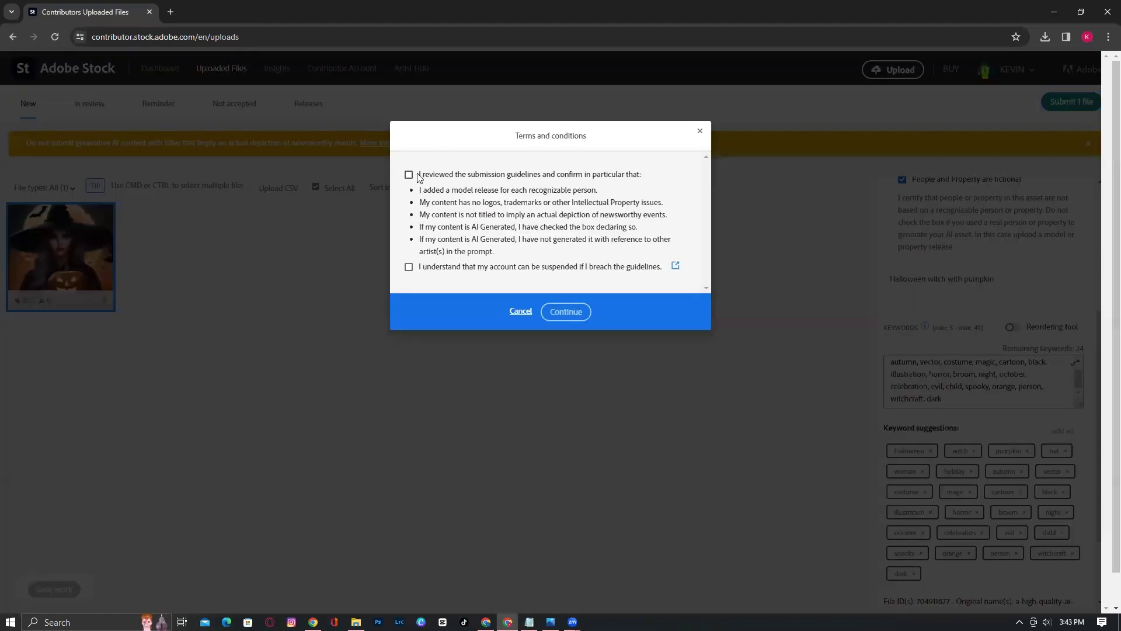
left_click(459, 177)
left_click(408, 267)
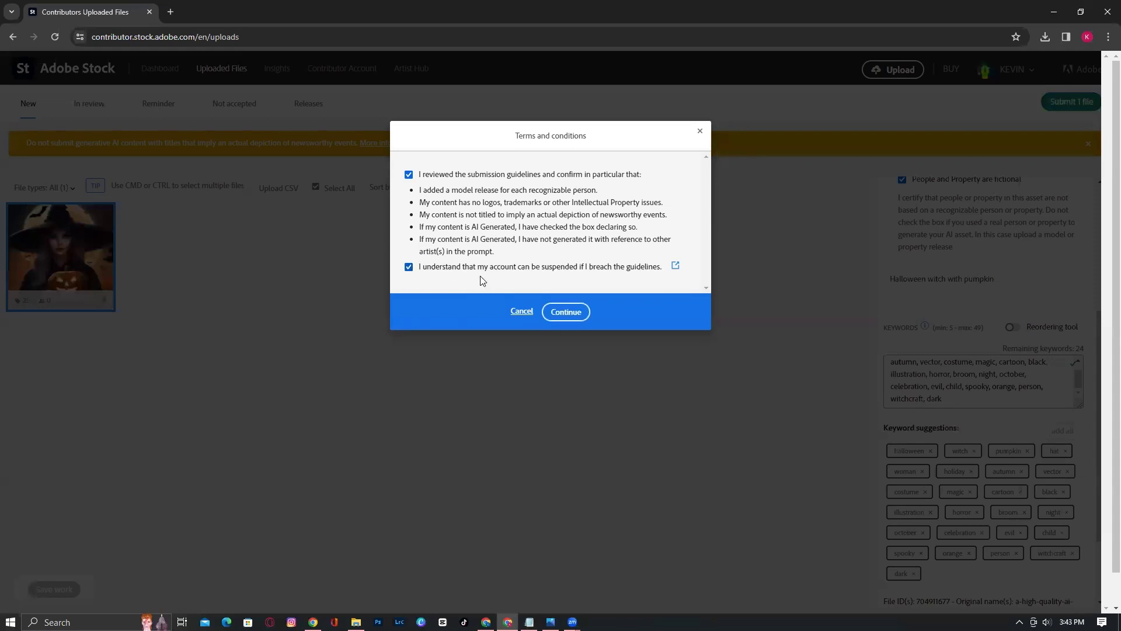
left_click(570, 311)
left_click(550, 296)
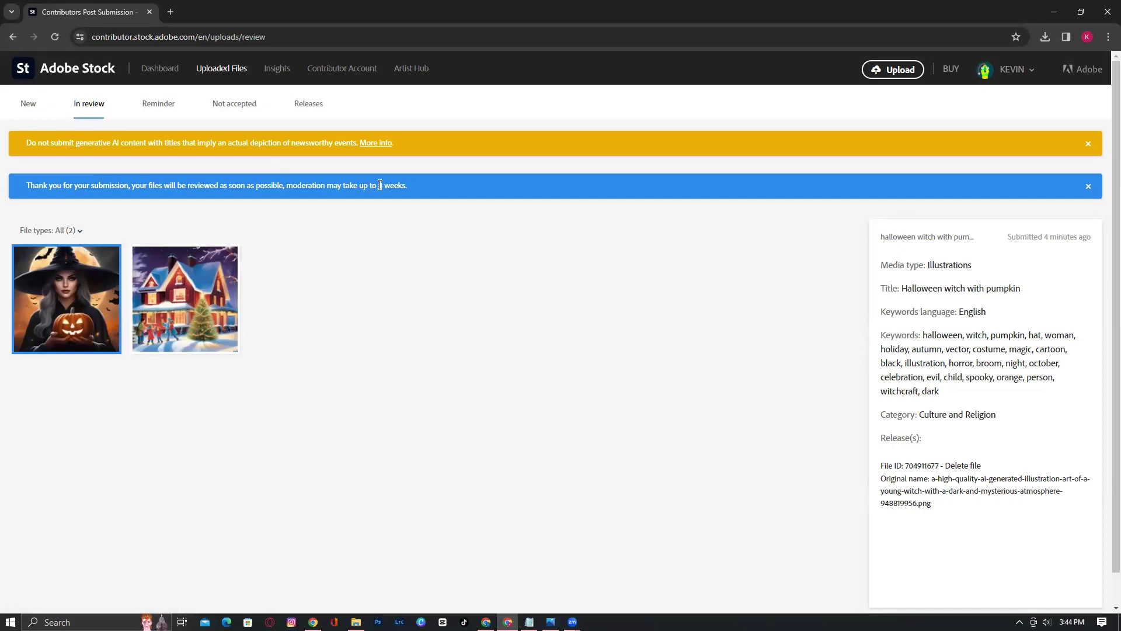
left_click_drag(380, 185, 404, 184)
Upload the remaining witch images selected from the AI ARTS folder
left_click(893, 70)
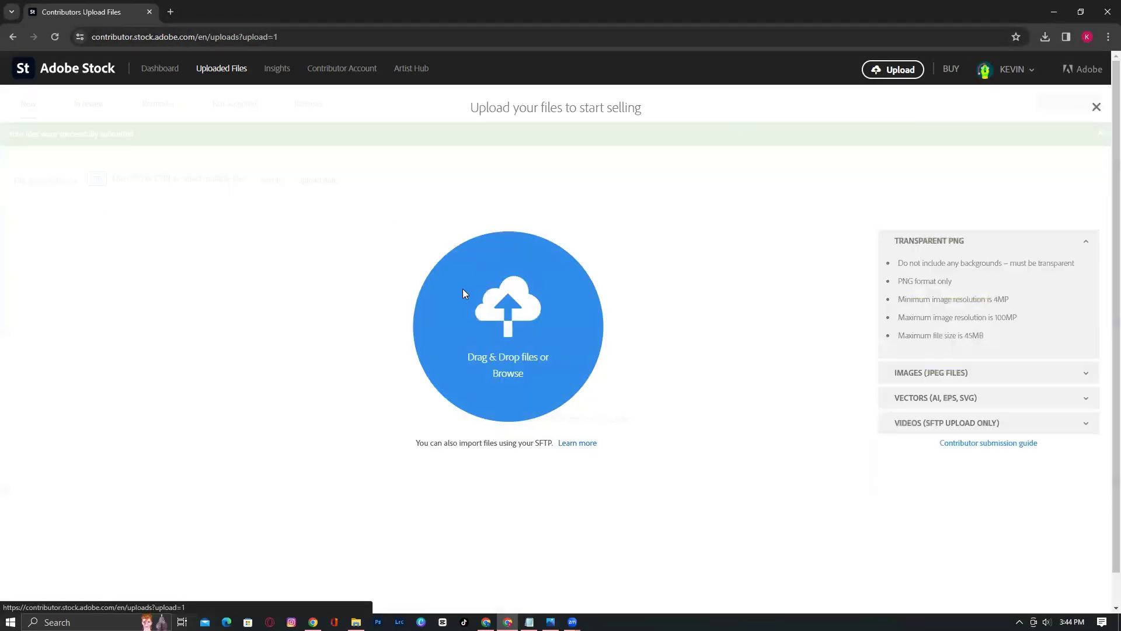
left_click(508, 373)
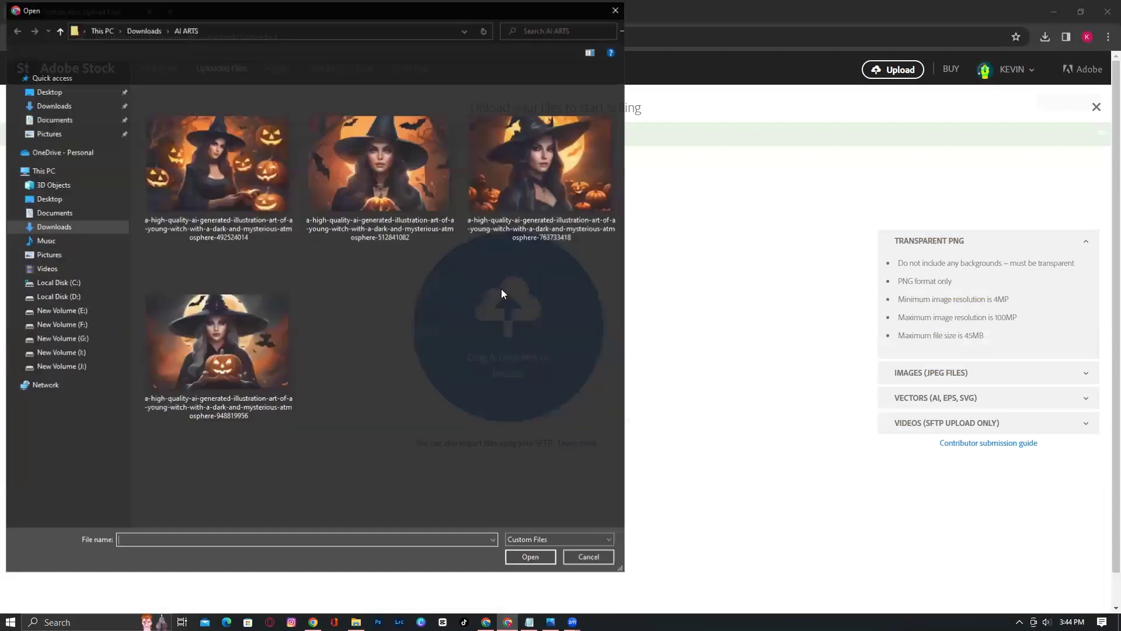
left_click_drag(604, 387, 182, 173)
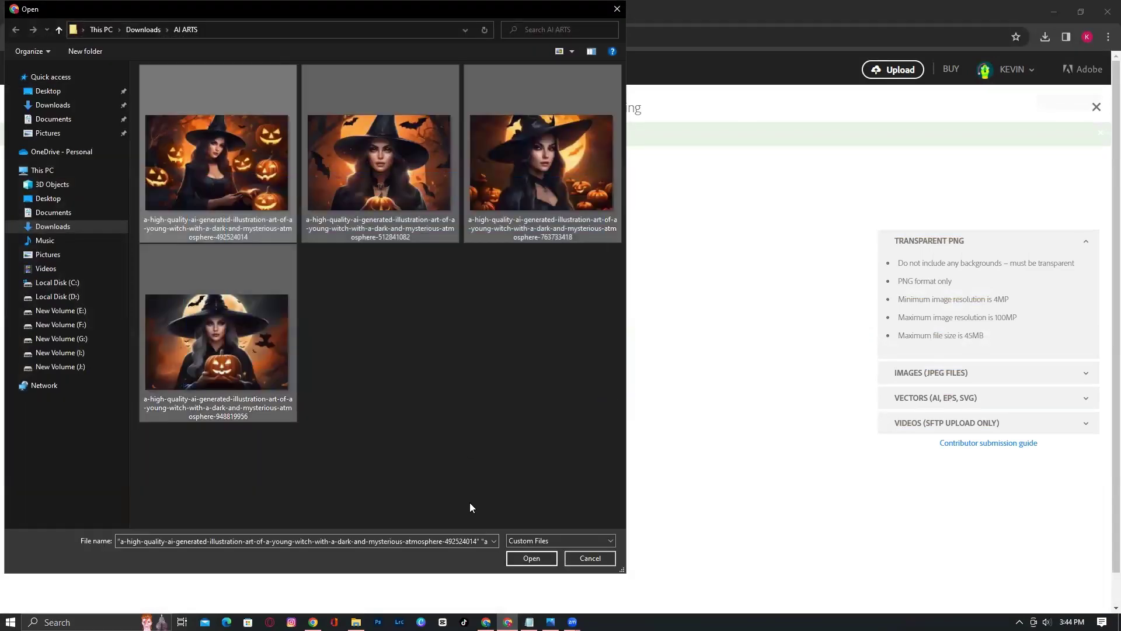
left_click(531, 558)
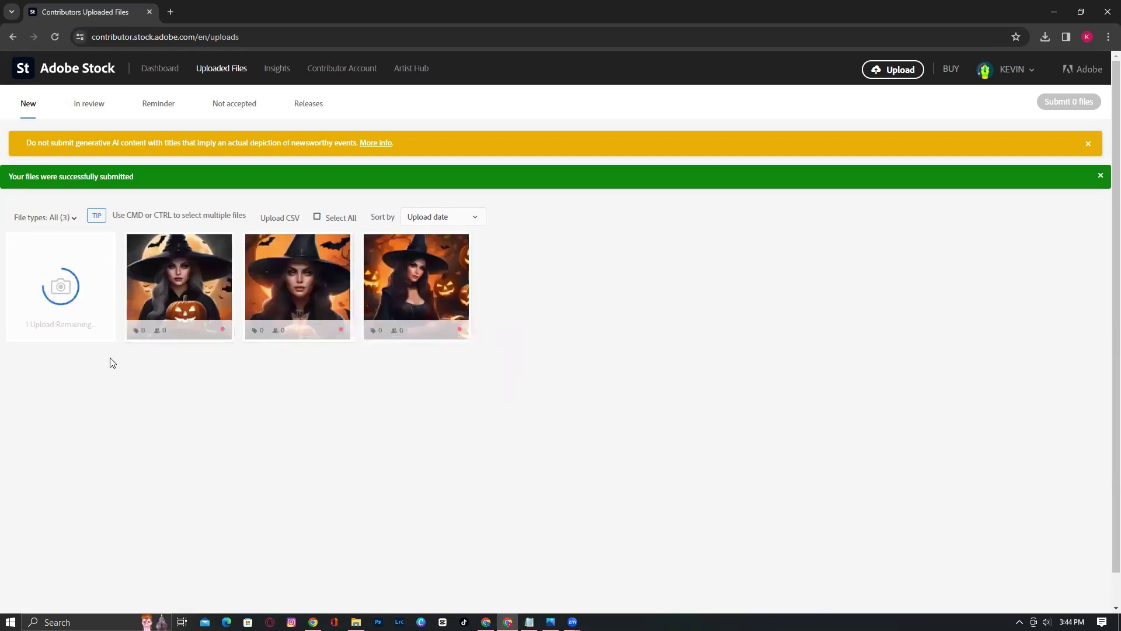
Delete the duplicate pumpkin-holding witch image, the second thumbnail, from the new uploads
mouse_move(198, 296)
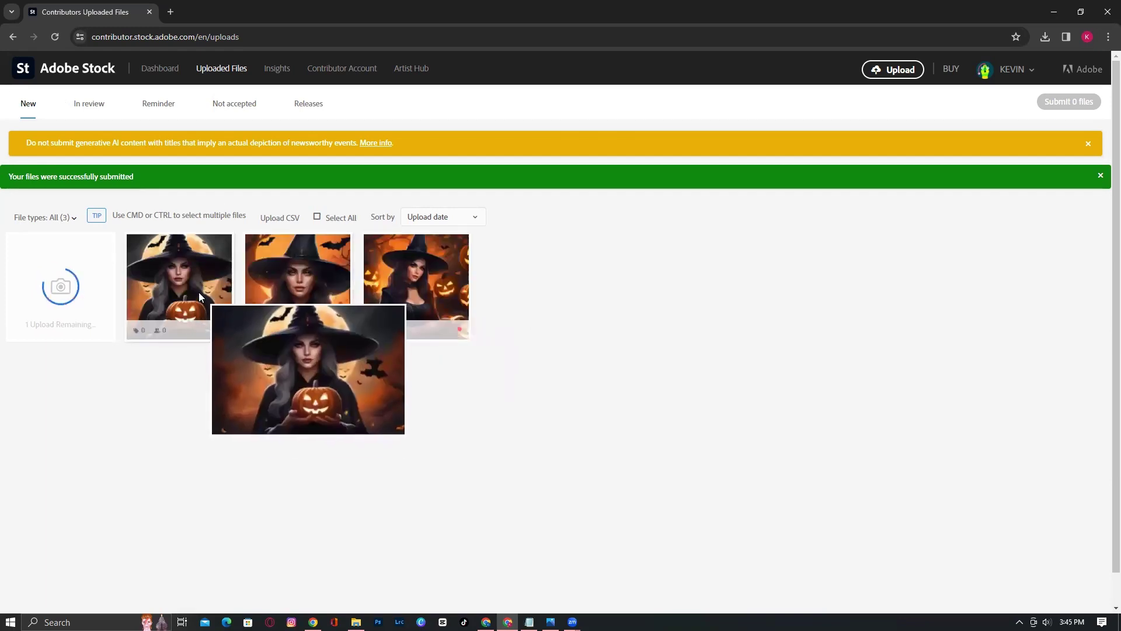
left_click(191, 297)
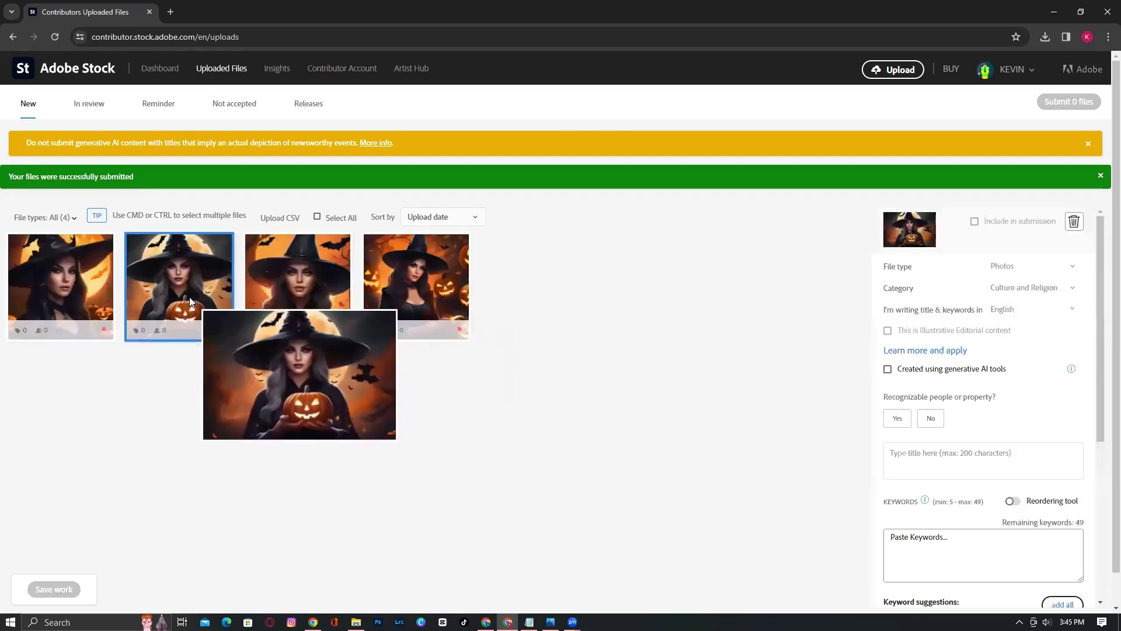
left_click(1074, 223)
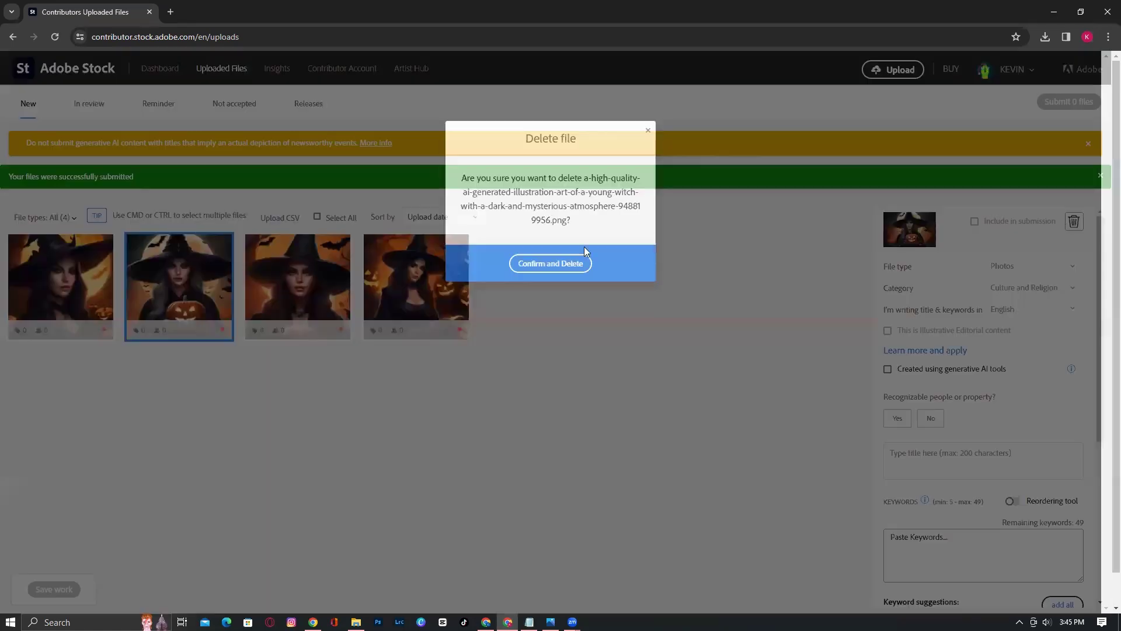
left_click(553, 265)
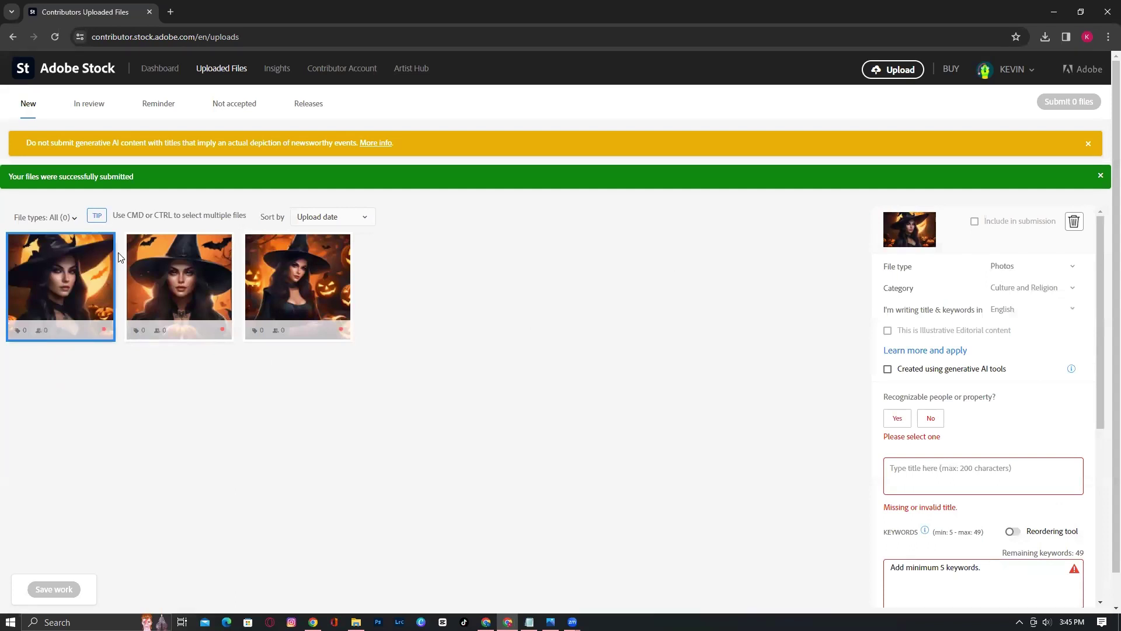
Set the first witch image to Illustrations, made with generative AI, with fictional people and property
left_click(1004, 270)
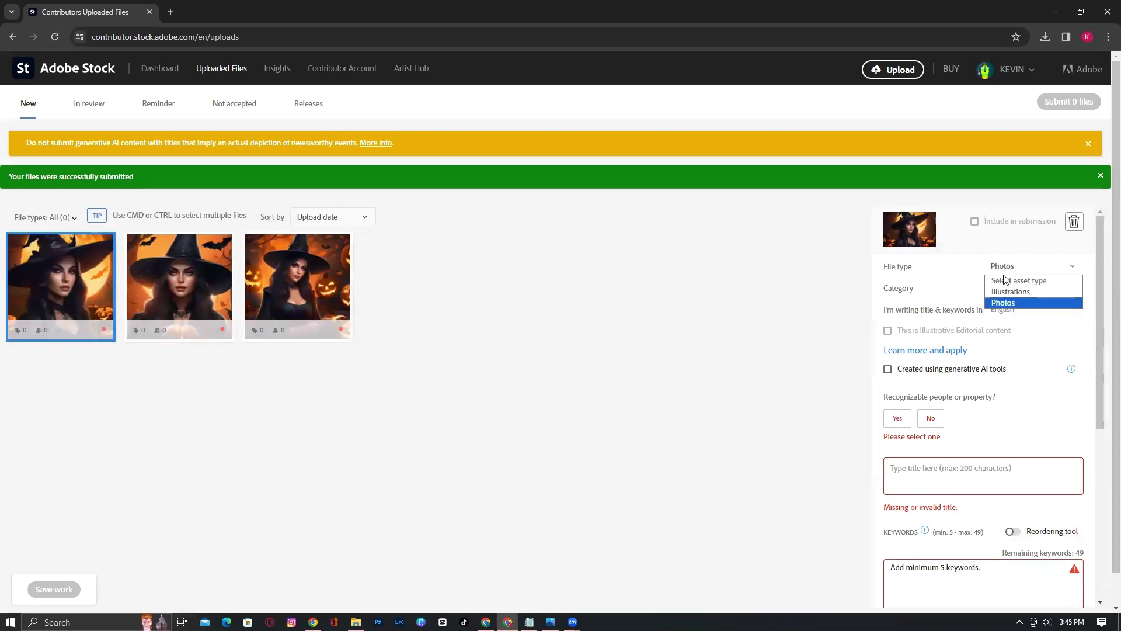
left_click(1006, 289)
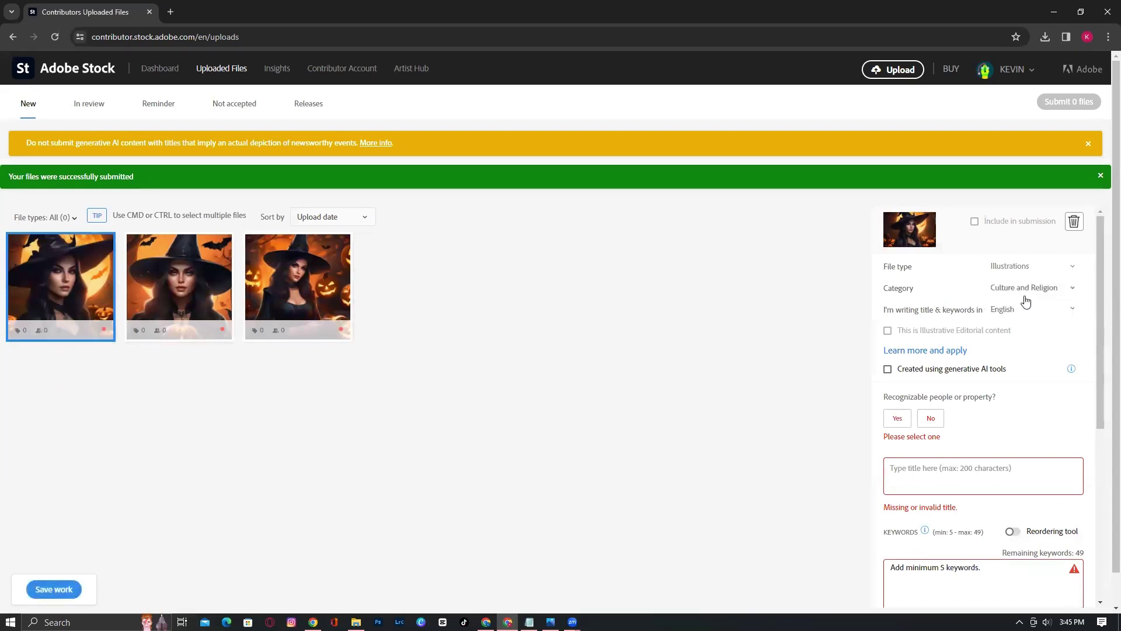
left_click(887, 369)
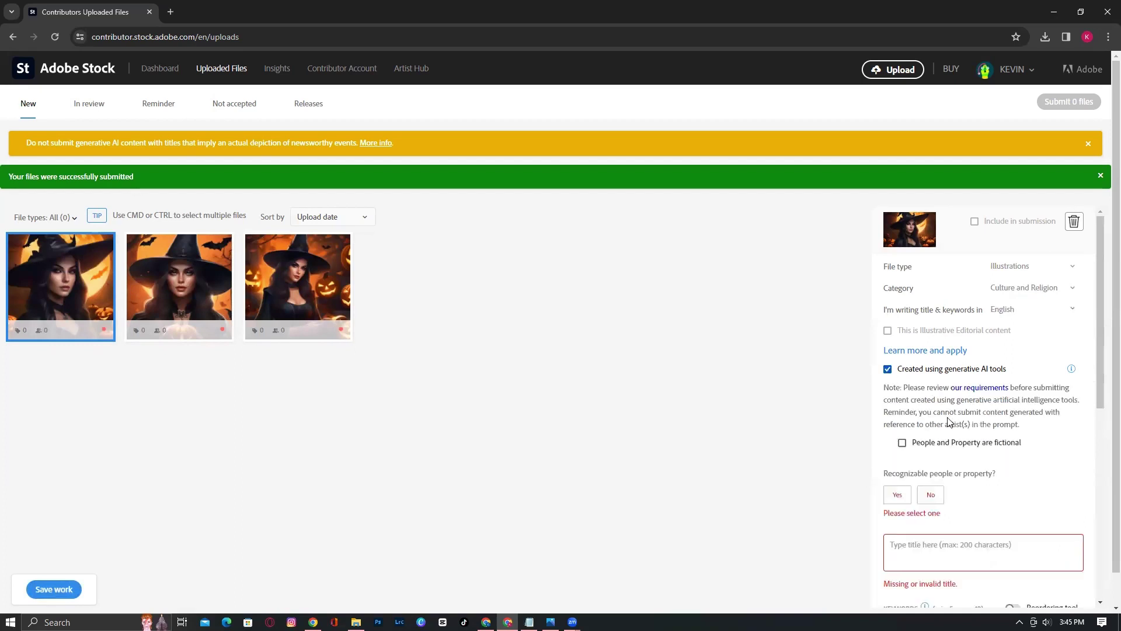
left_click(913, 443)
Title it 'witch with a pumpkin' and add all 25 suggested keywords
scroll(928, 520, "down", 2)
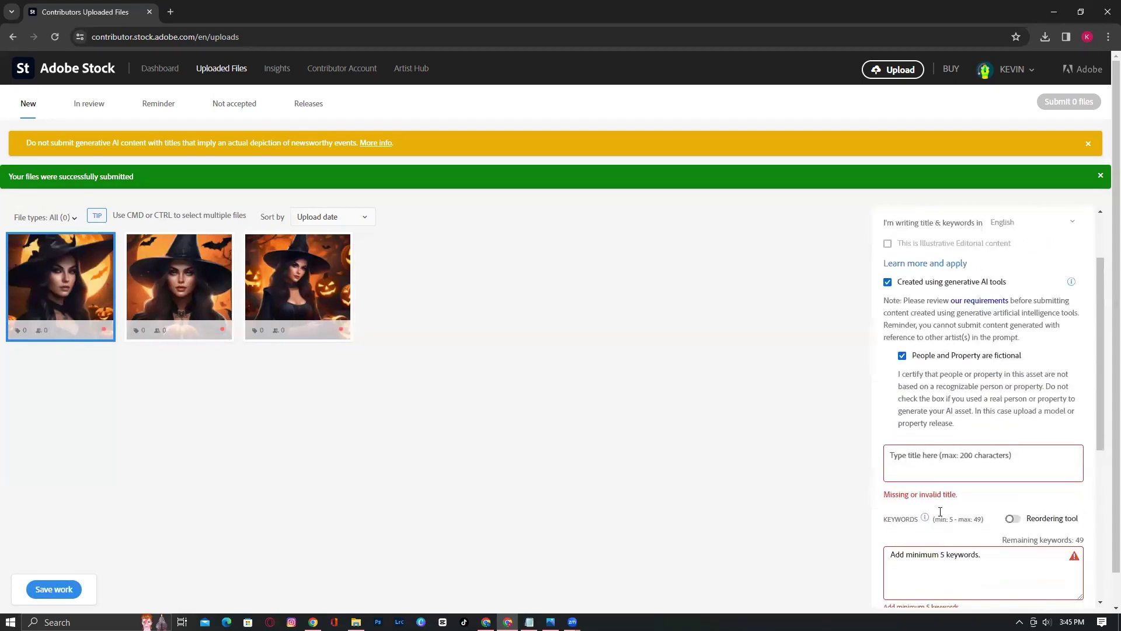
left_click(928, 434)
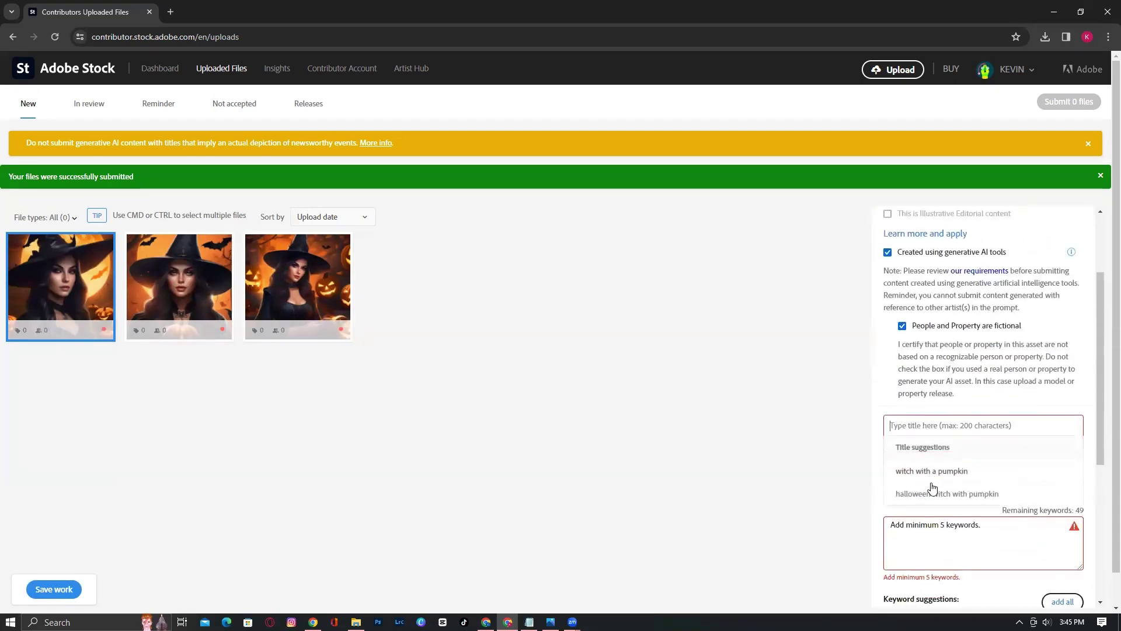
left_click(931, 471)
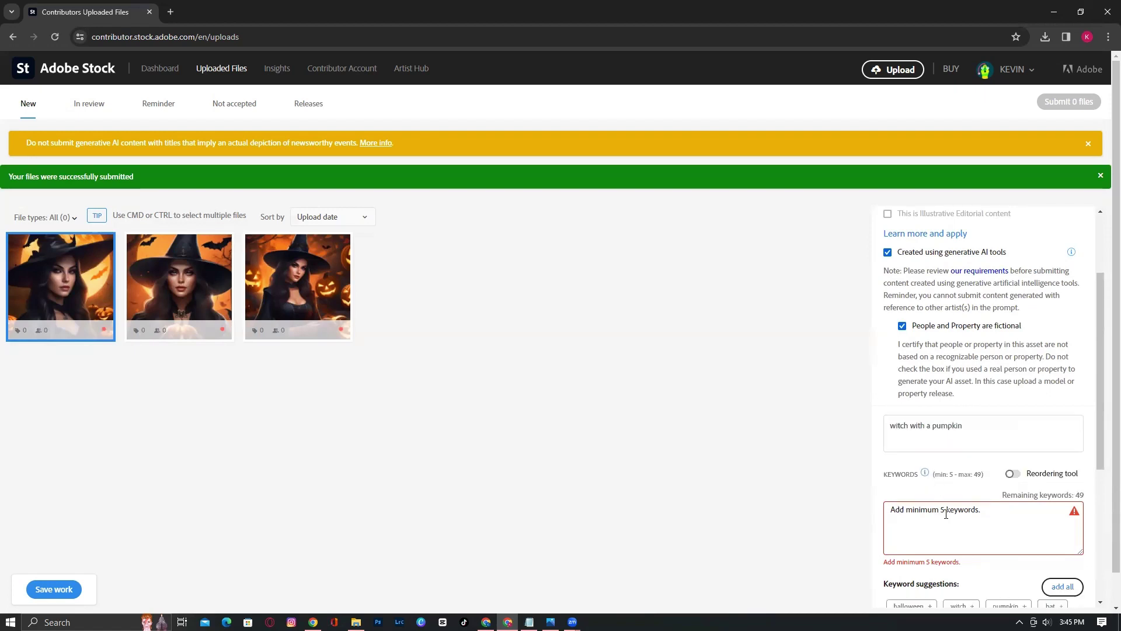
scroll(946, 514, "down", 2)
left_click(1062, 460)
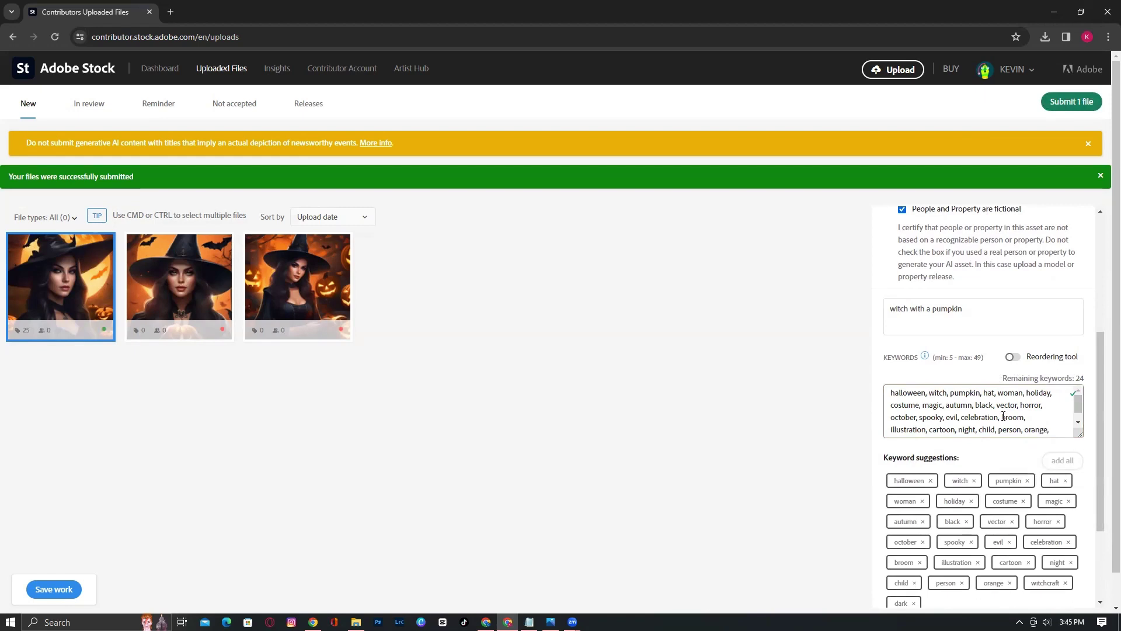
scroll(1051, 412, "down", 1)
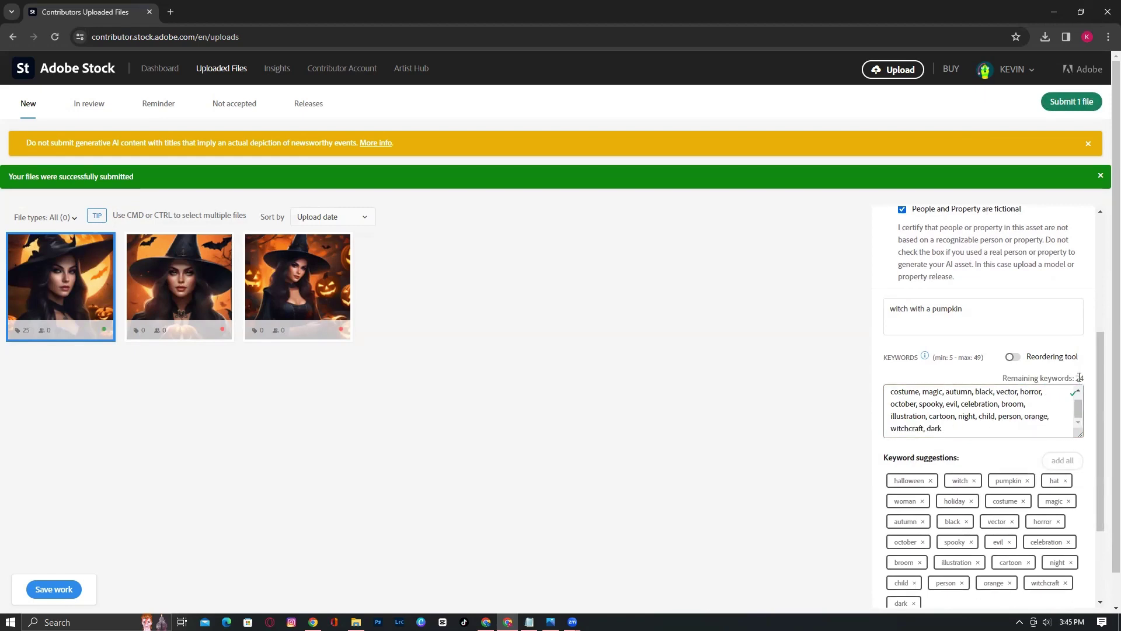
Make the second witch image an AI-generated Culture and Religion illustration with no recognizable, fictional people
left_click(187, 297)
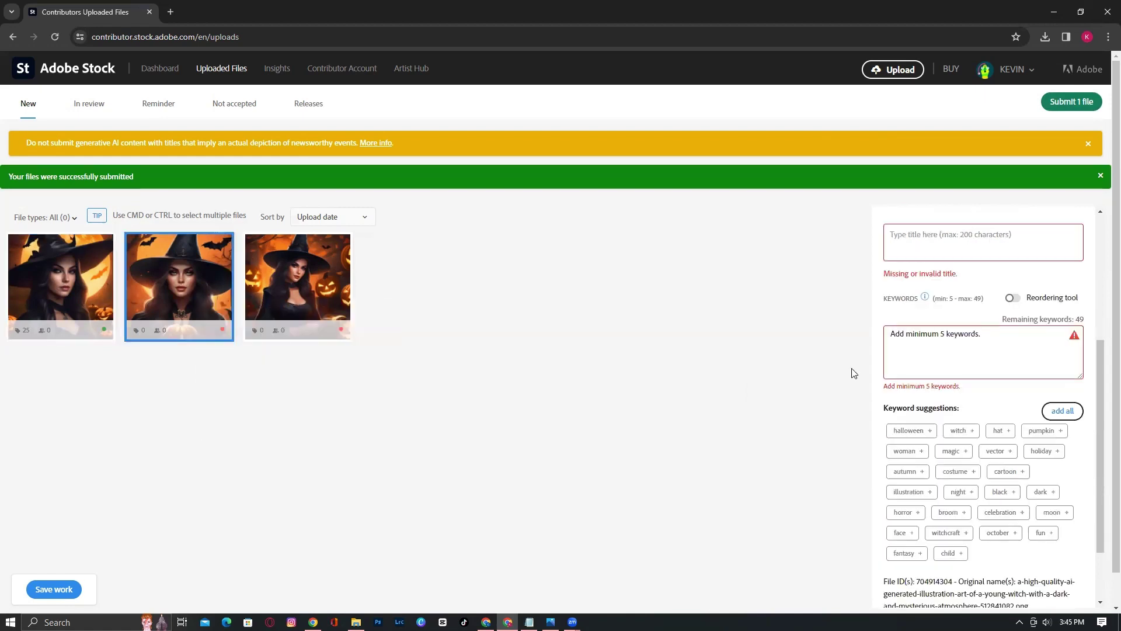
scroll(935, 343, "up", 4)
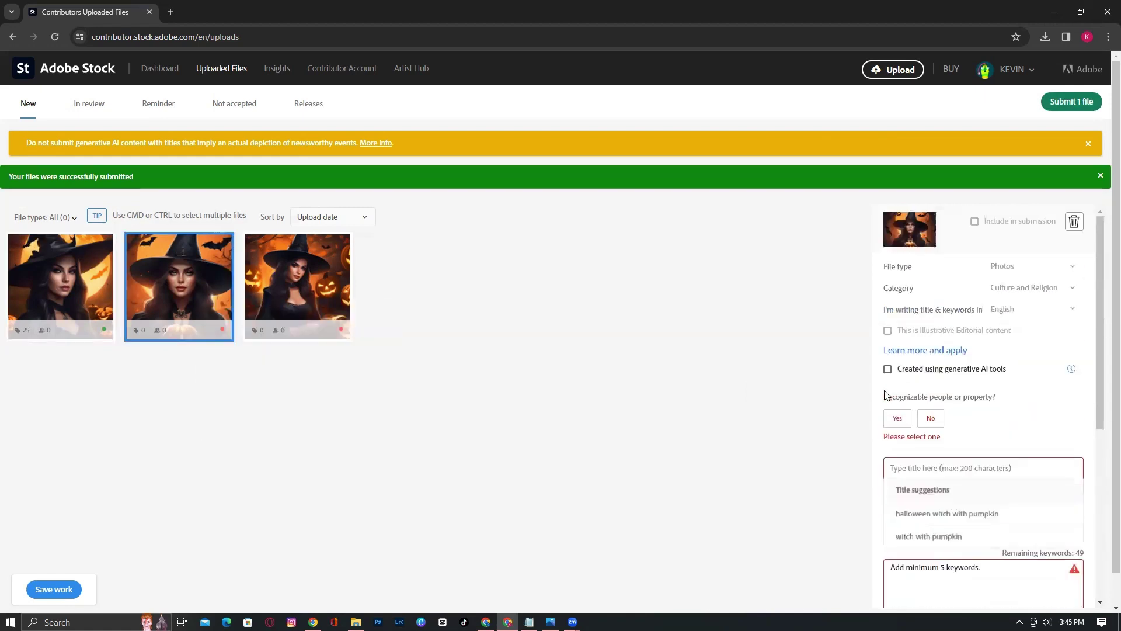
left_click(1016, 268)
left_click(1006, 292)
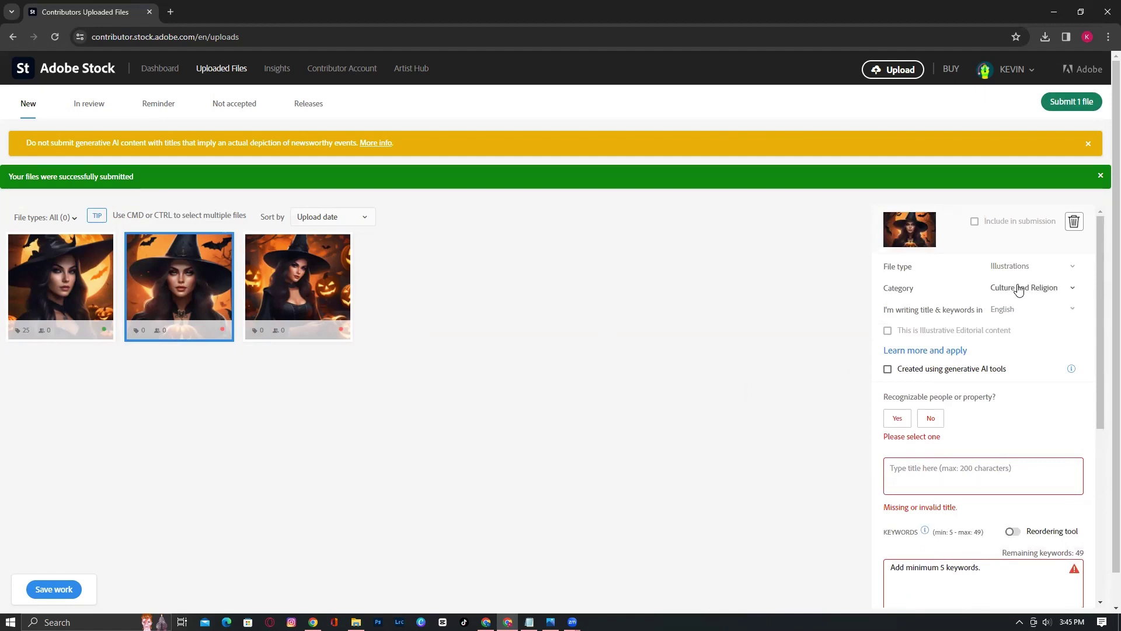
left_click(1019, 290)
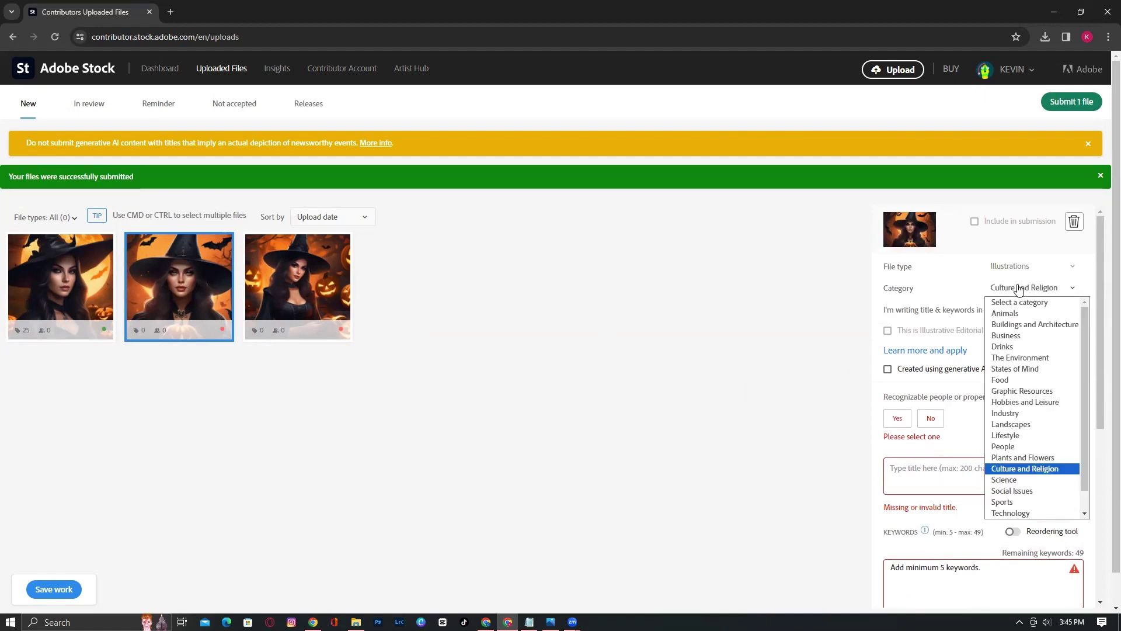
left_click(1023, 468)
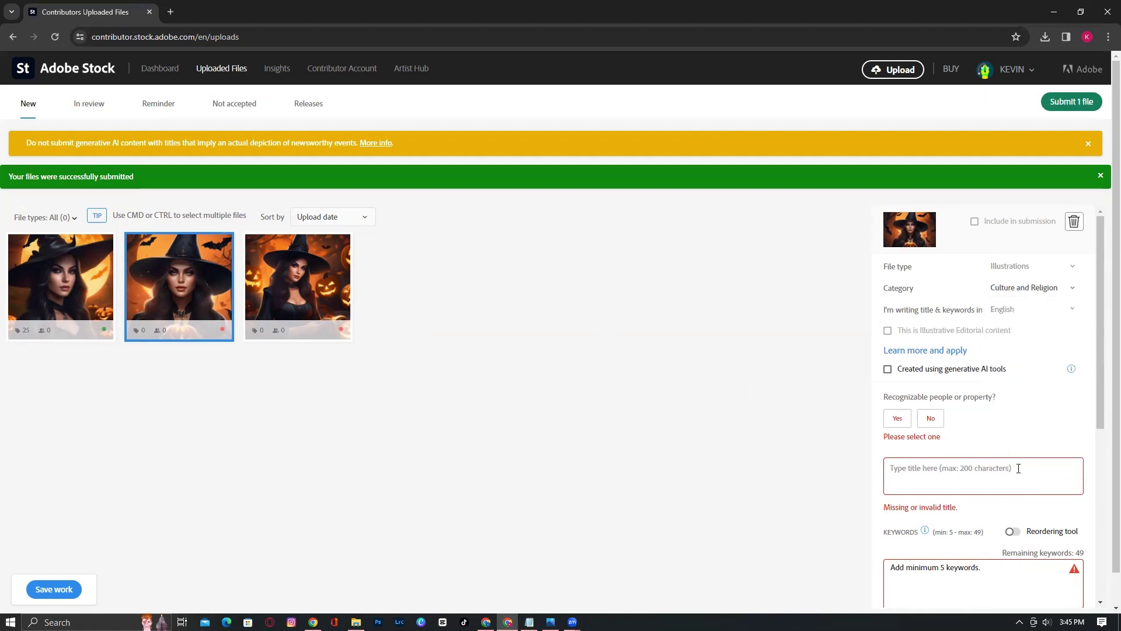
left_click(884, 367)
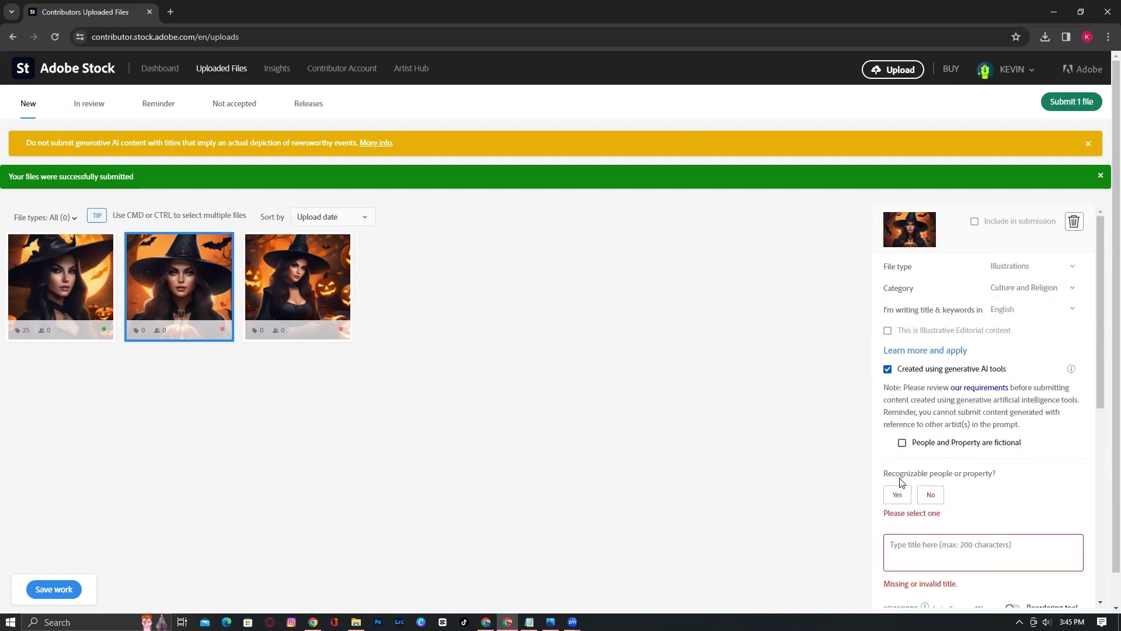
left_click(930, 496)
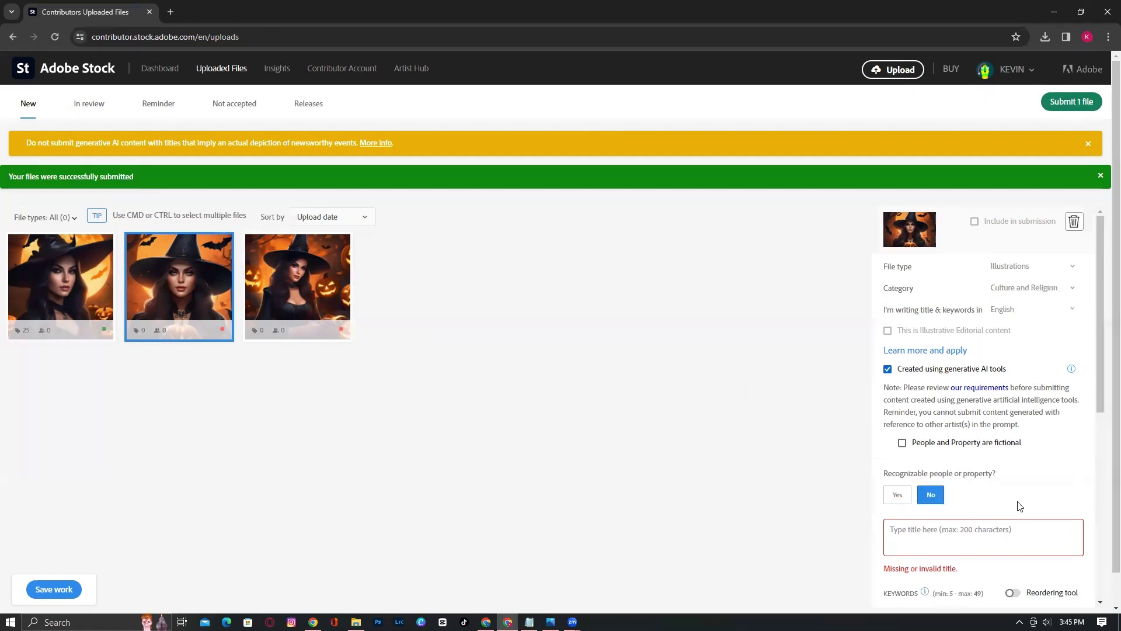
left_click(902, 442)
Title it 'halloween witch with pumpkin' and add all 25 suggested keywords
scroll(940, 444, "down", 3)
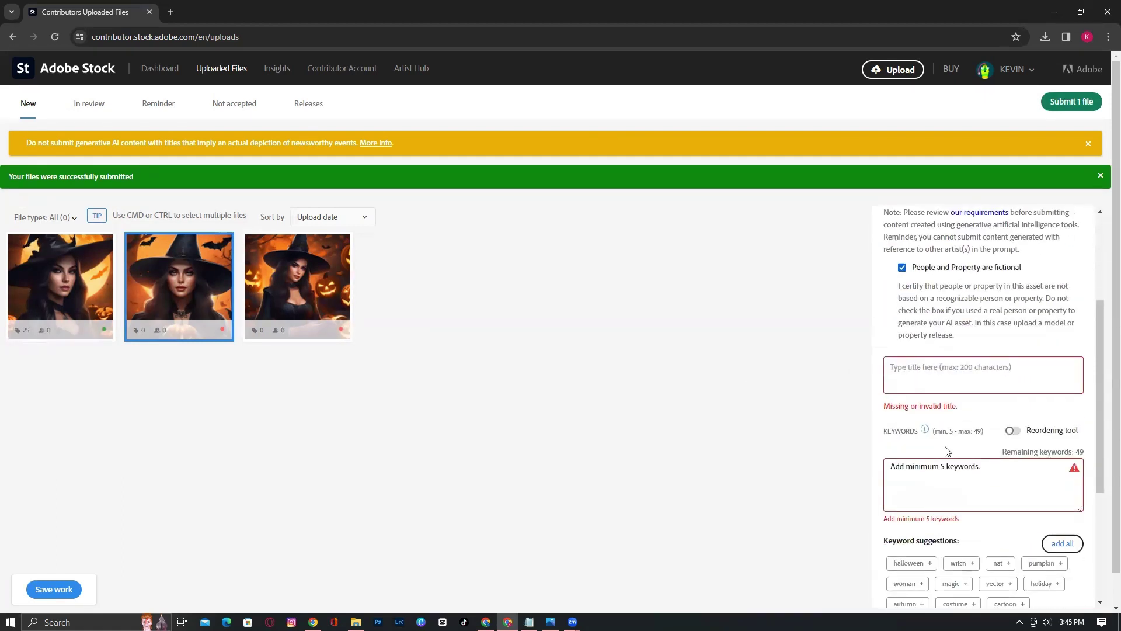
left_click(937, 377)
left_click(944, 412)
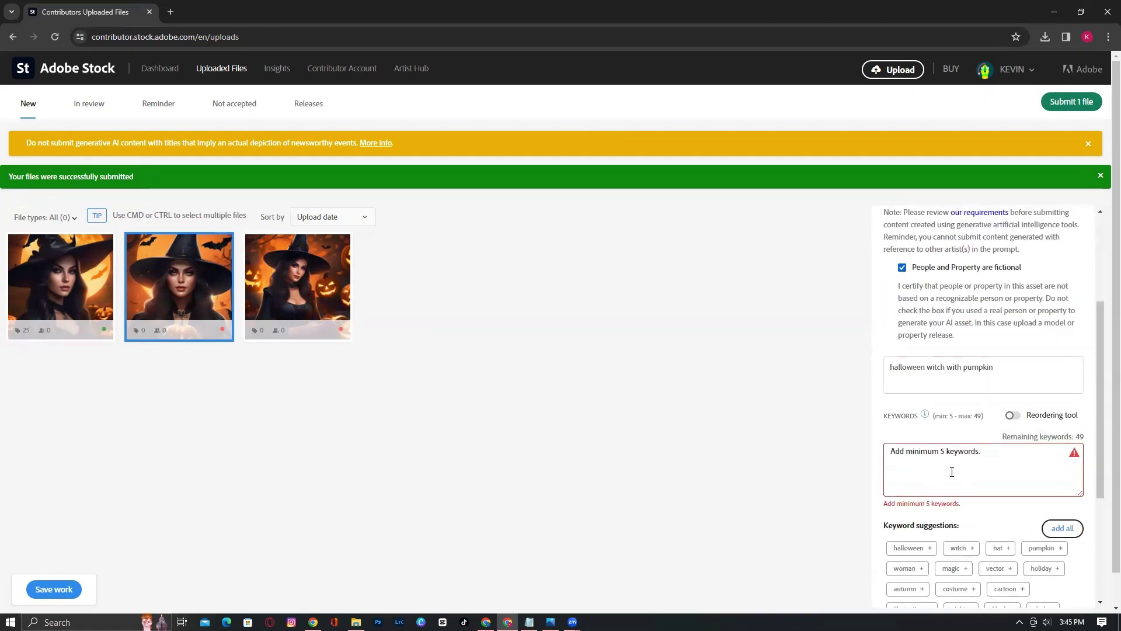
left_click(1071, 528)
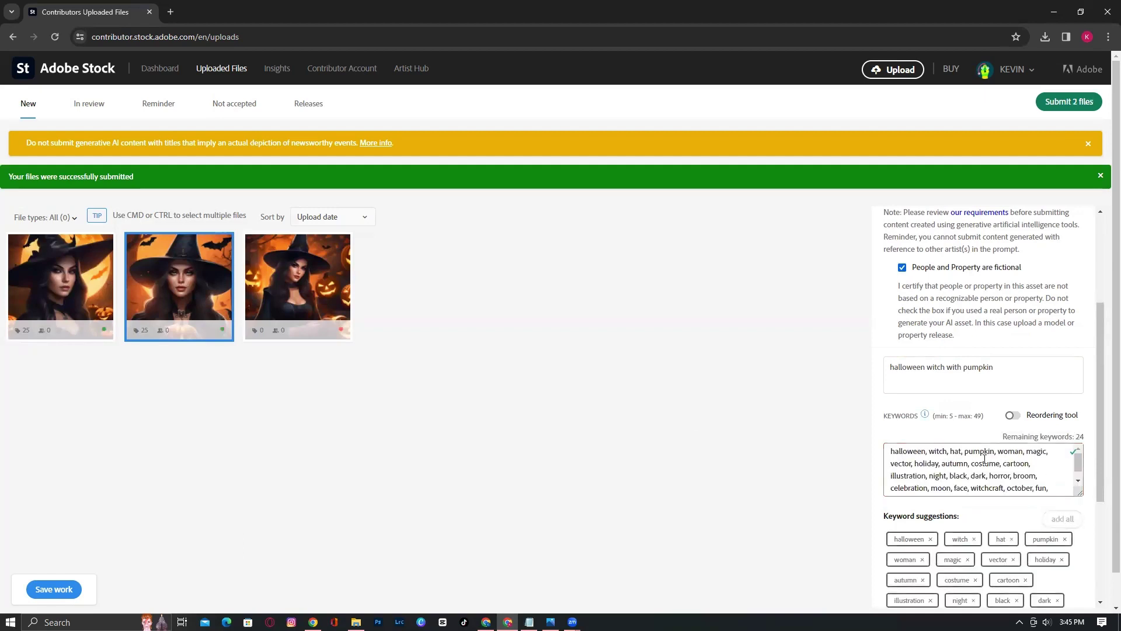
left_click(297, 287)
Set the third witch image to Illustrations, made with generative AI, with fictional people and property
scroll(1026, 351, "up", 3)
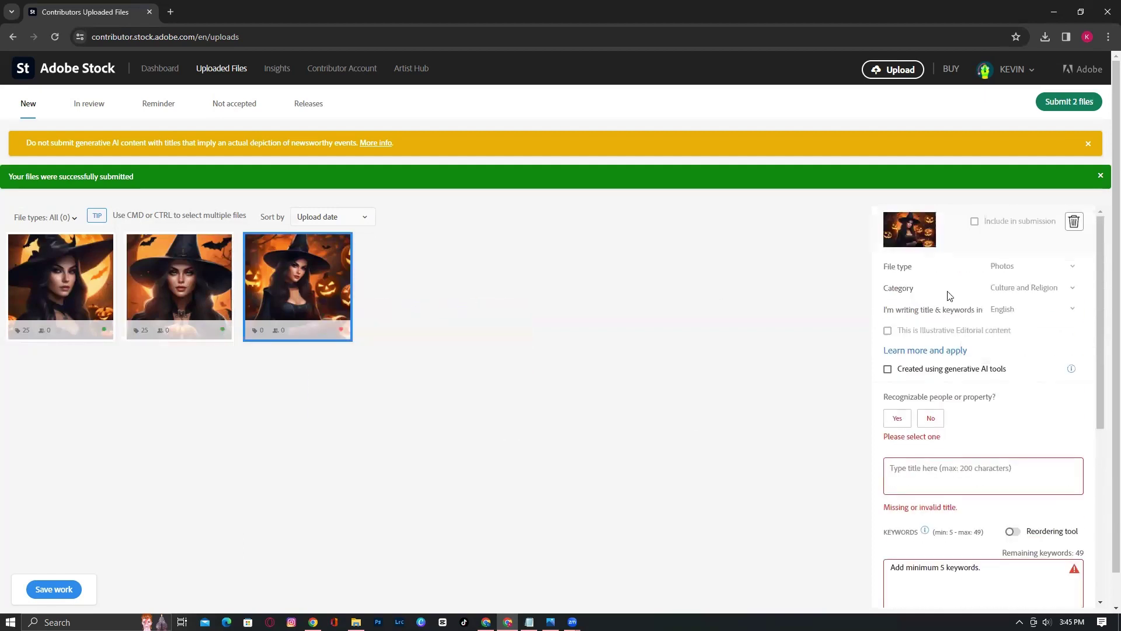
left_click(1008, 271)
left_click(1014, 290)
left_click(887, 369)
left_click(902, 443)
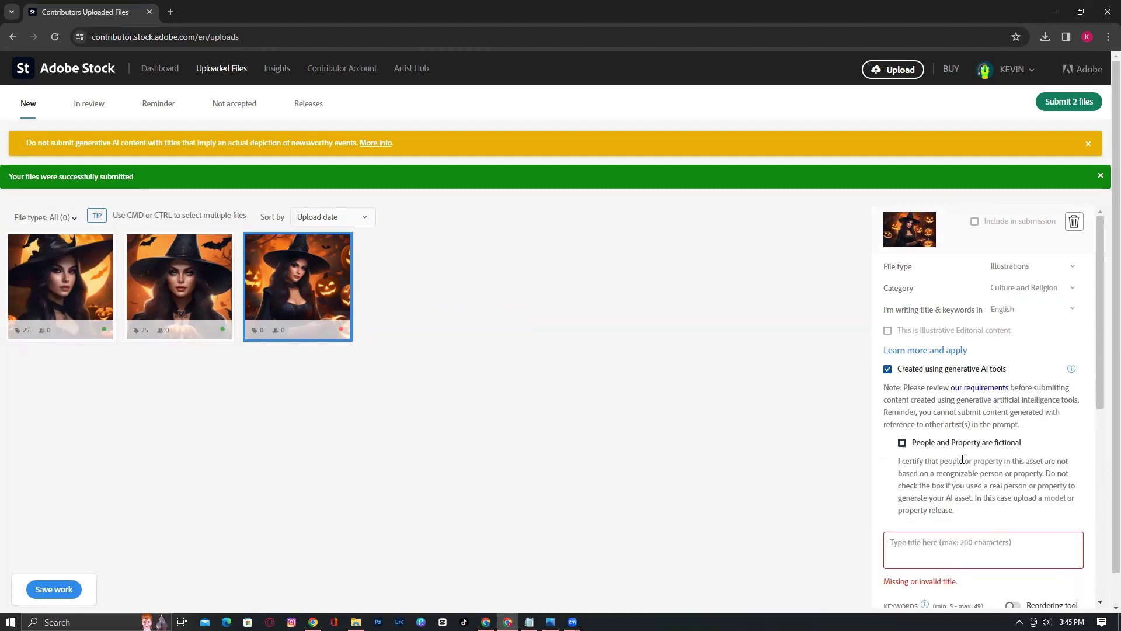
Title it 'Halloween pumpkin with hat', capitalising Halloween, and add all 25 suggested keywords
scroll(1026, 492, "down", 3)
left_click(993, 376)
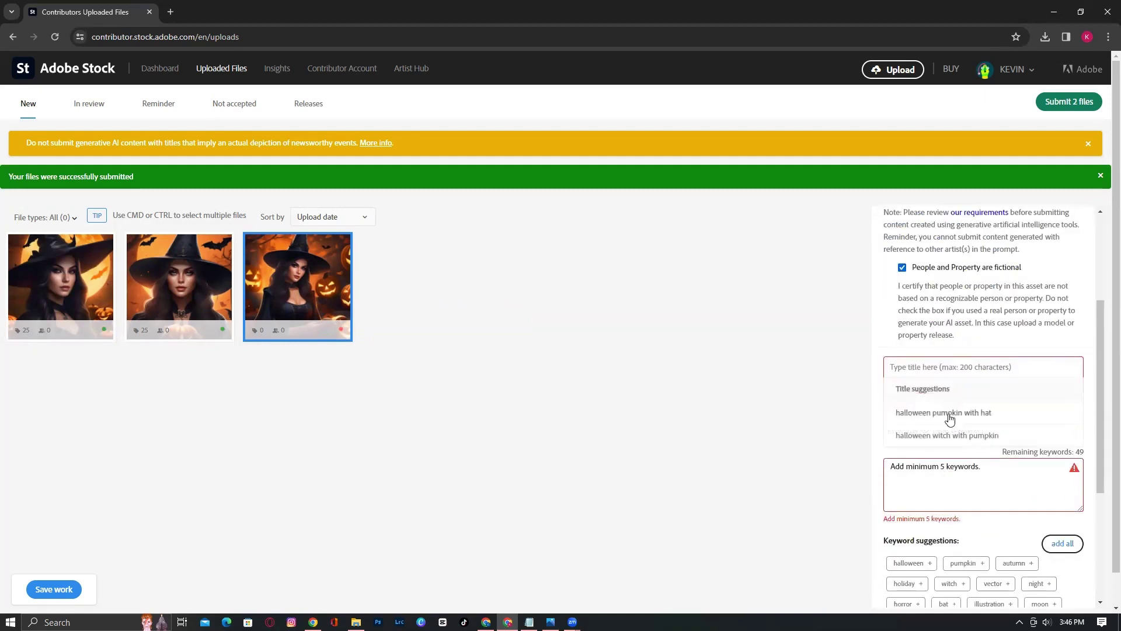
left_click(1041, 421)
right_click(903, 367)
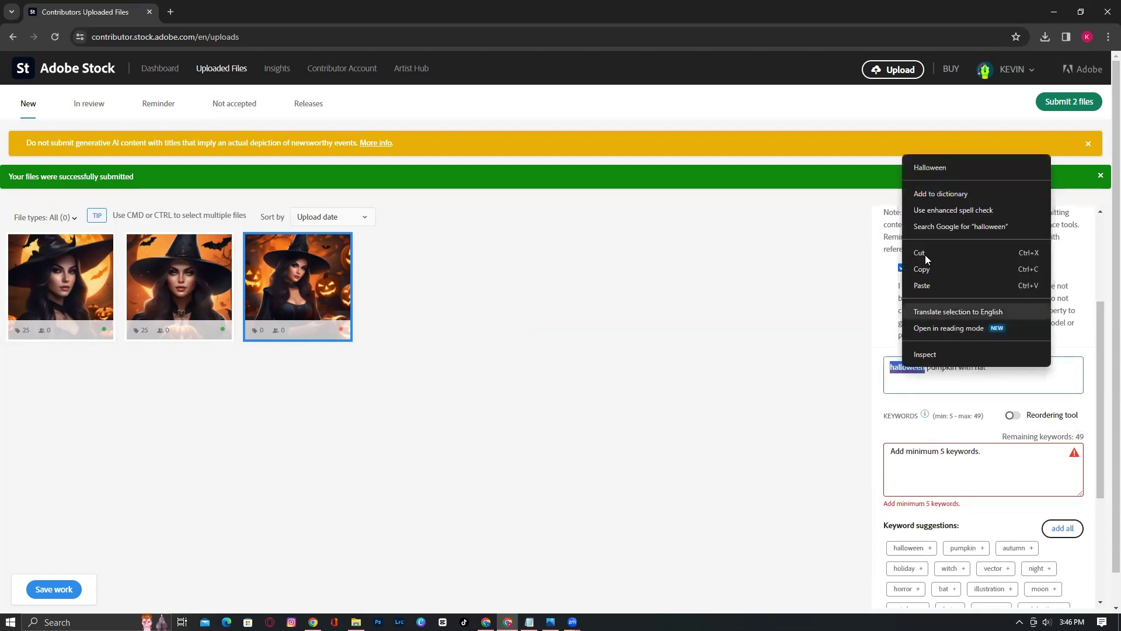
left_click(943, 171)
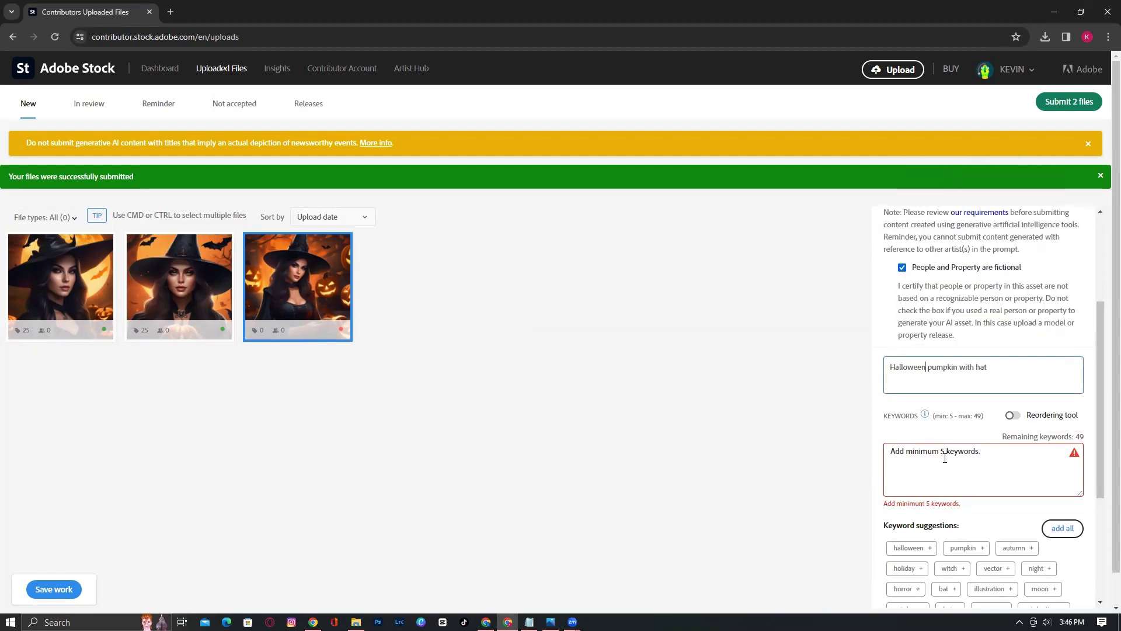
left_click(1062, 528)
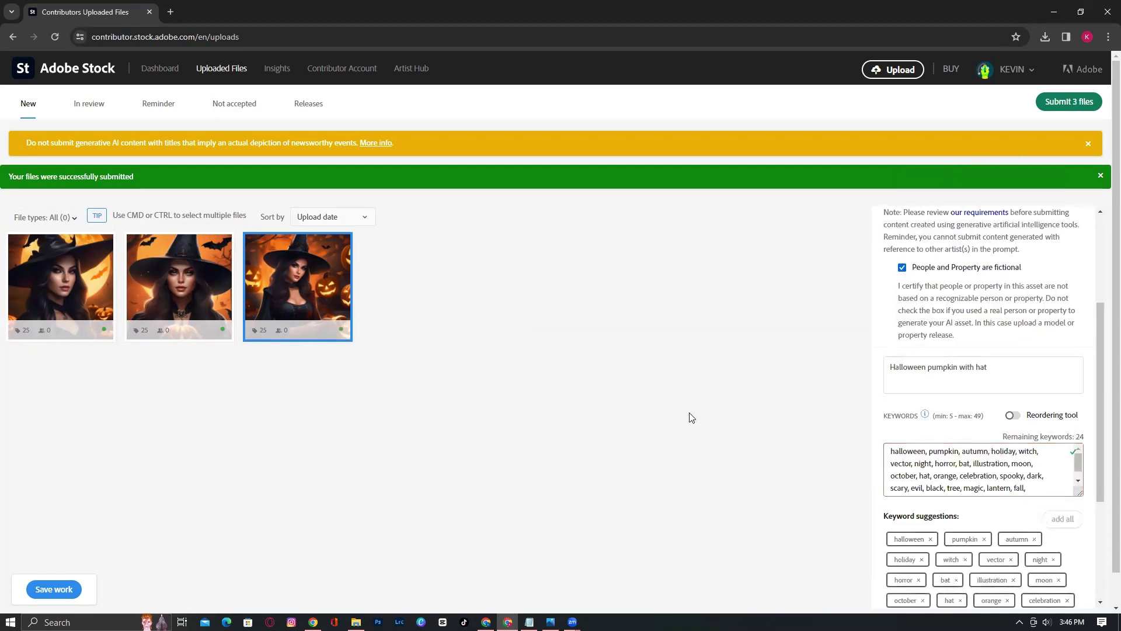
scroll(691, 417, "down", 1)
scroll(992, 200, "up", 3)
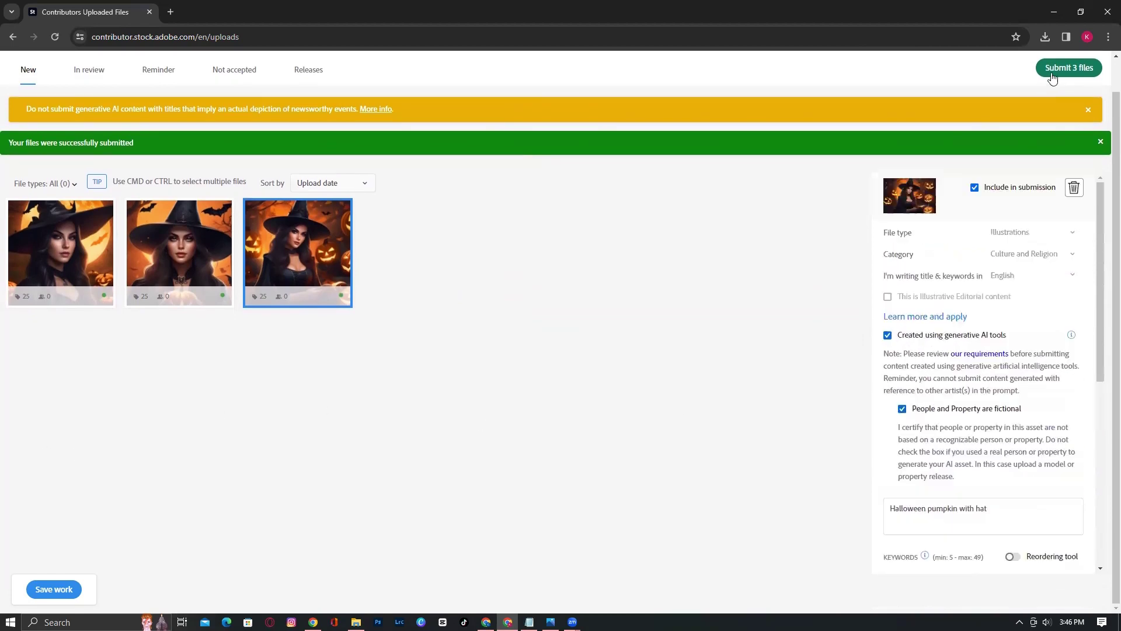
Submit all three tagged witch images, accepting both Terms and conditions checkboxes
left_click(1078, 69)
left_click(418, 171)
left_click(408, 267)
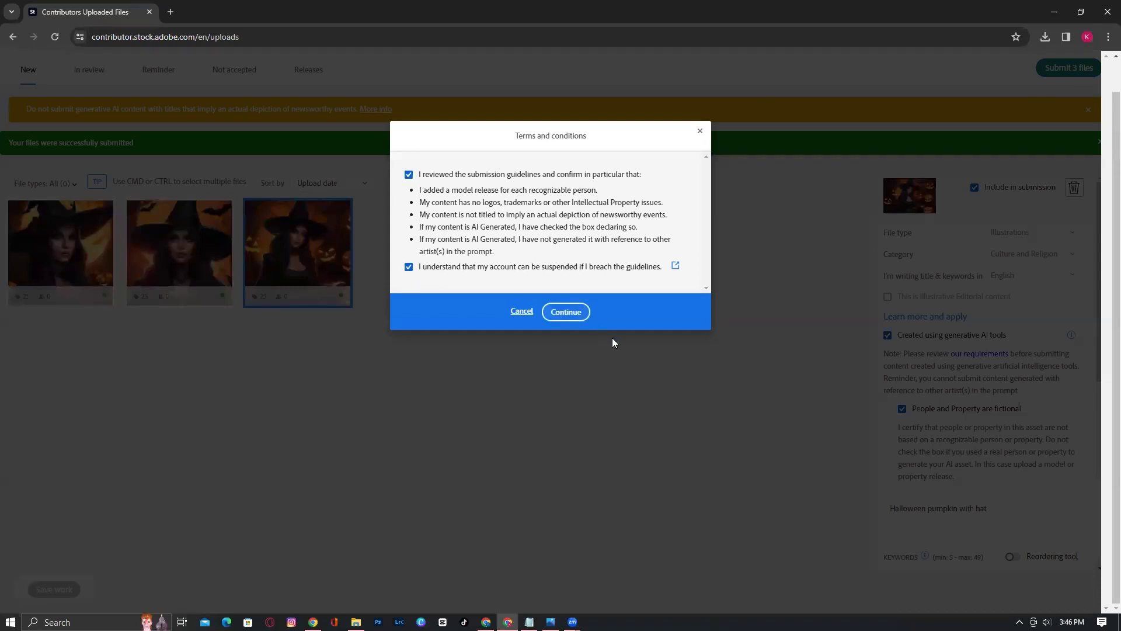
left_click(566, 312)
left_click(555, 363)
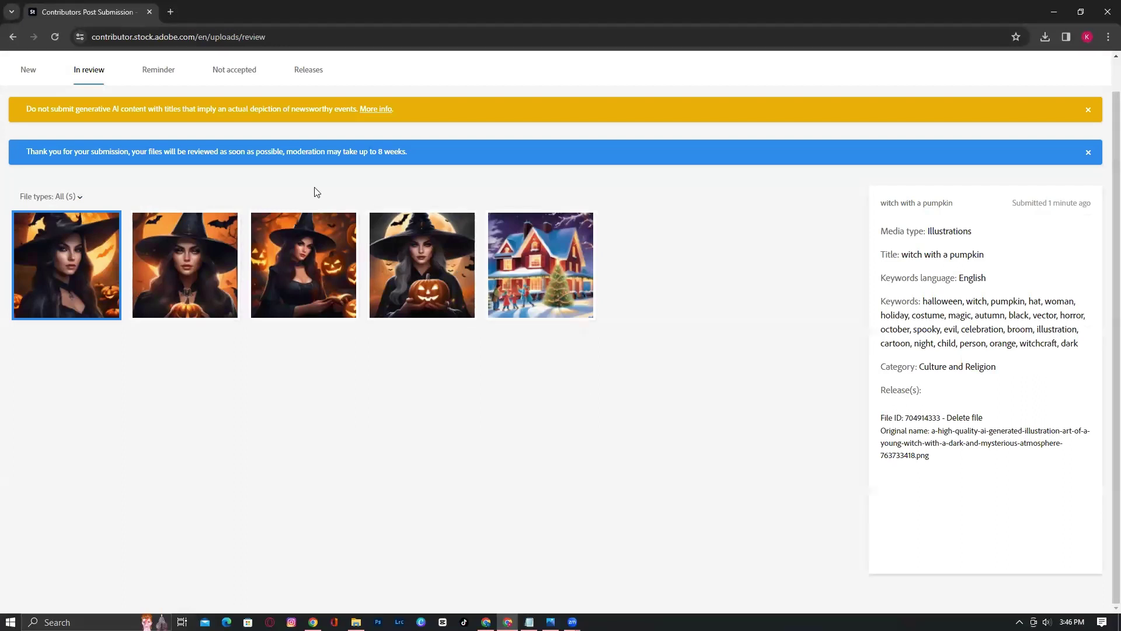
Check the empty Photos and Illustrations portfolio tabs, then view the empty Not accepted uploads list
left_click(29, 71)
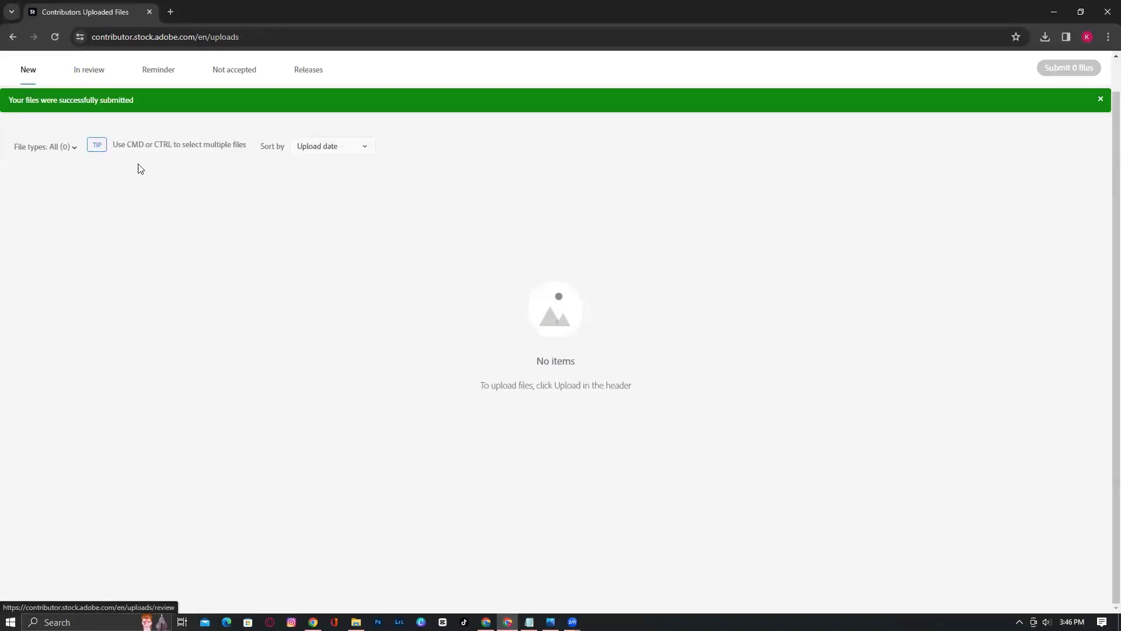
scroll(144, 222, "up", 1)
left_click(162, 69)
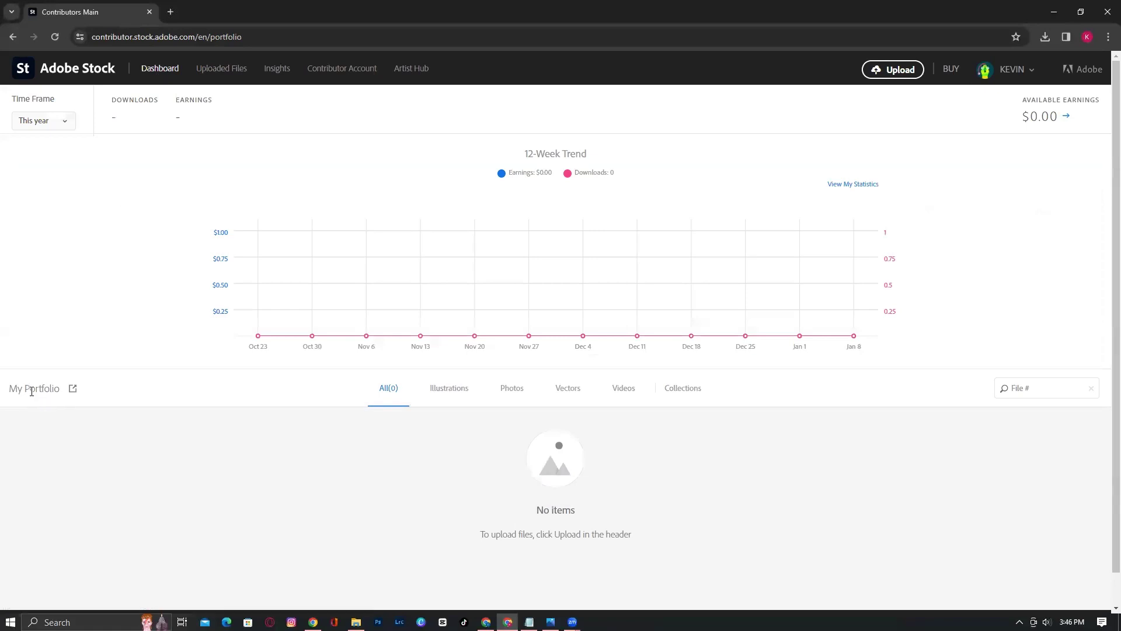
left_click_drag(14, 390, 63, 395)
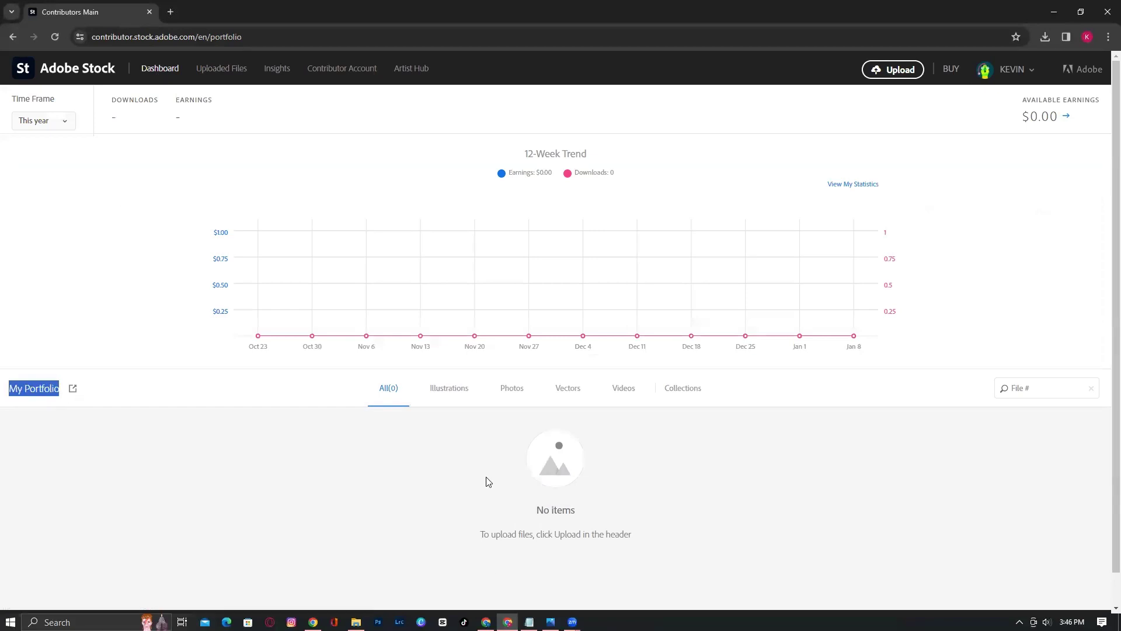
left_click(499, 394)
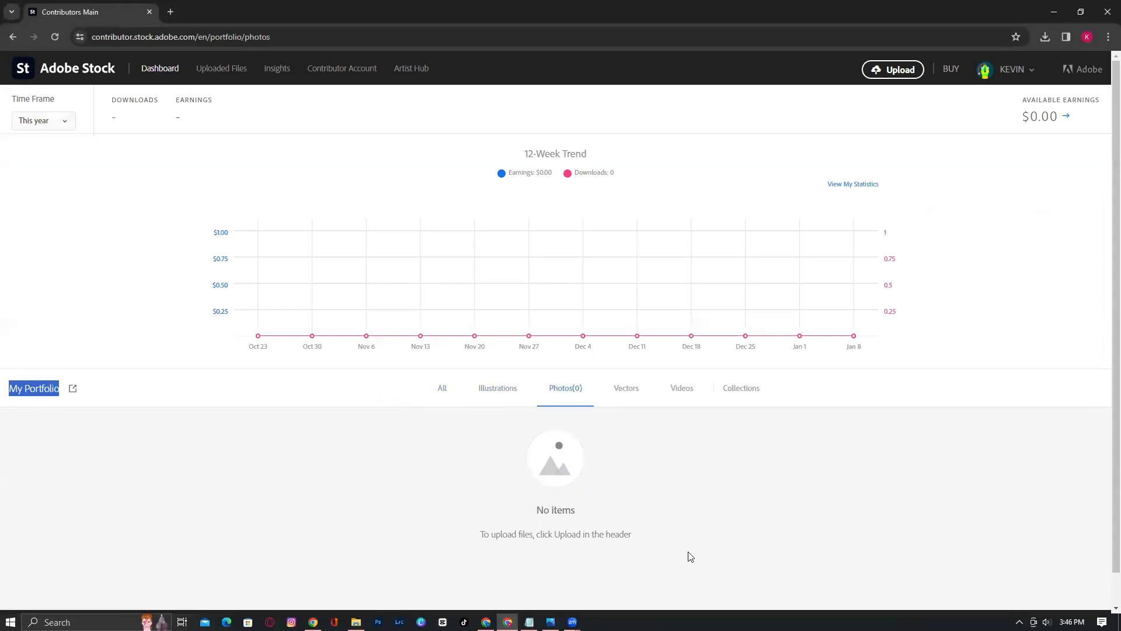
left_click(507, 391)
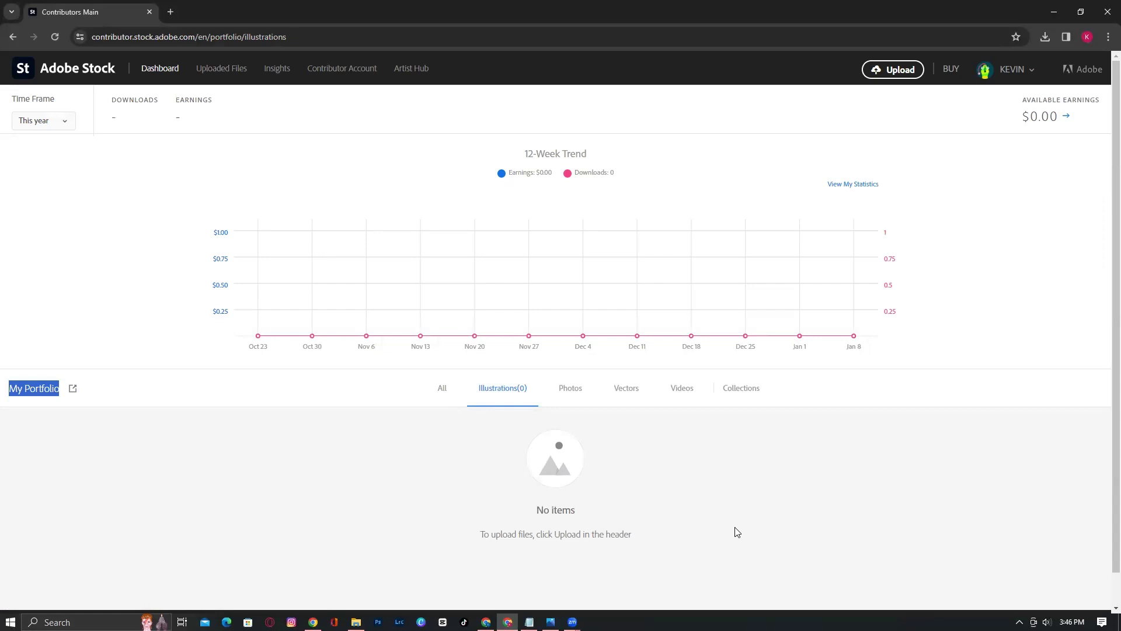
left_click(222, 69)
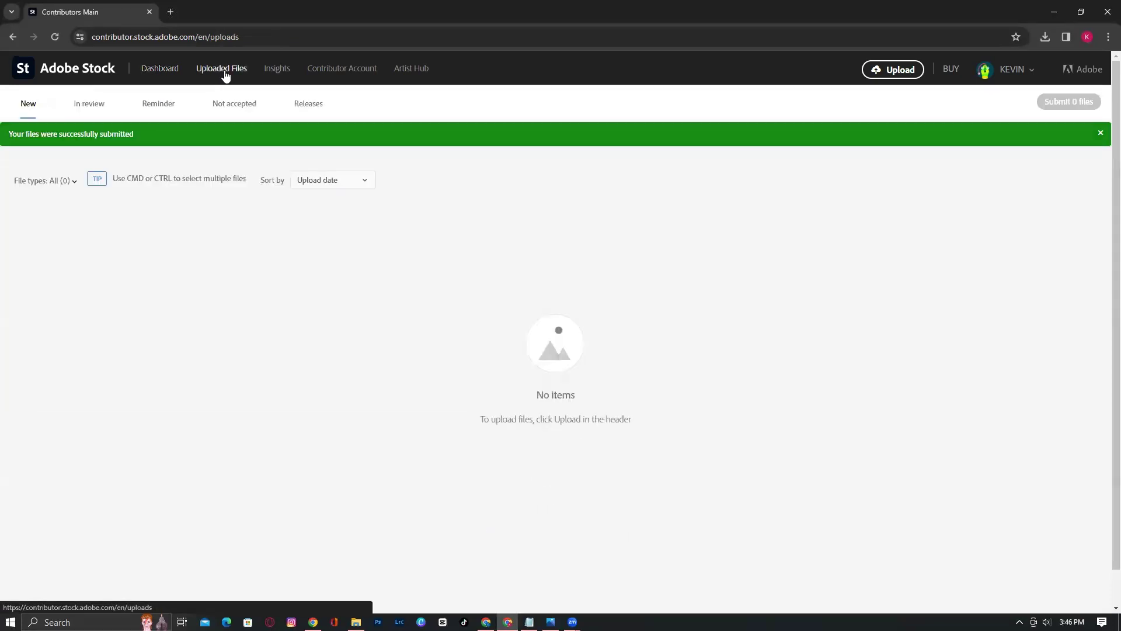
left_click(222, 103)
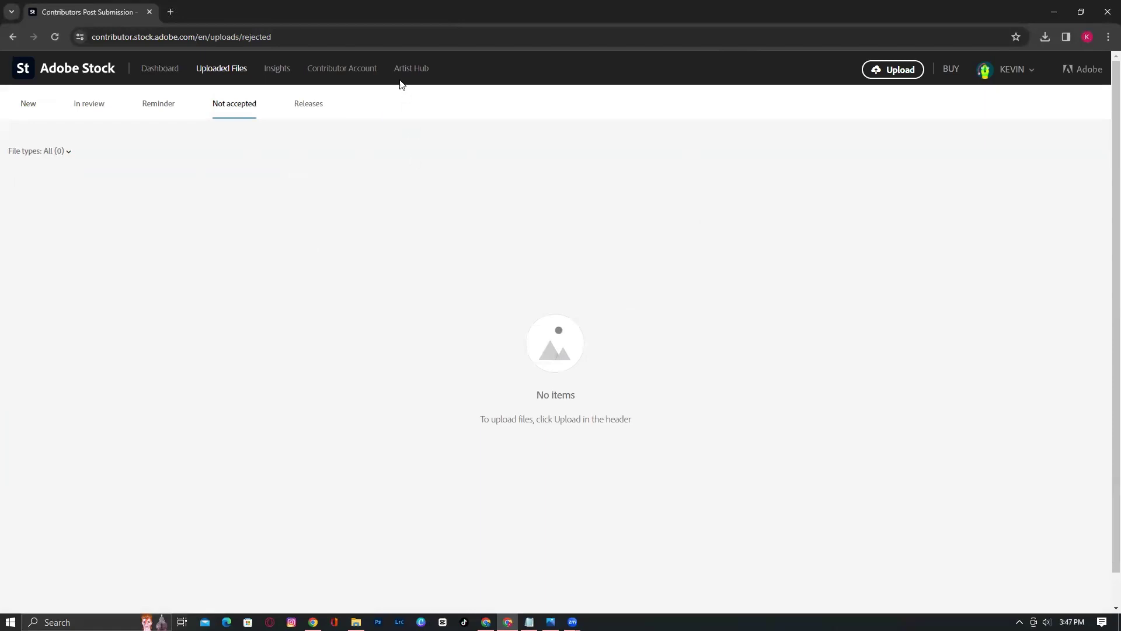
Open Insights and scroll through the Recent top sellers list
left_click(272, 74)
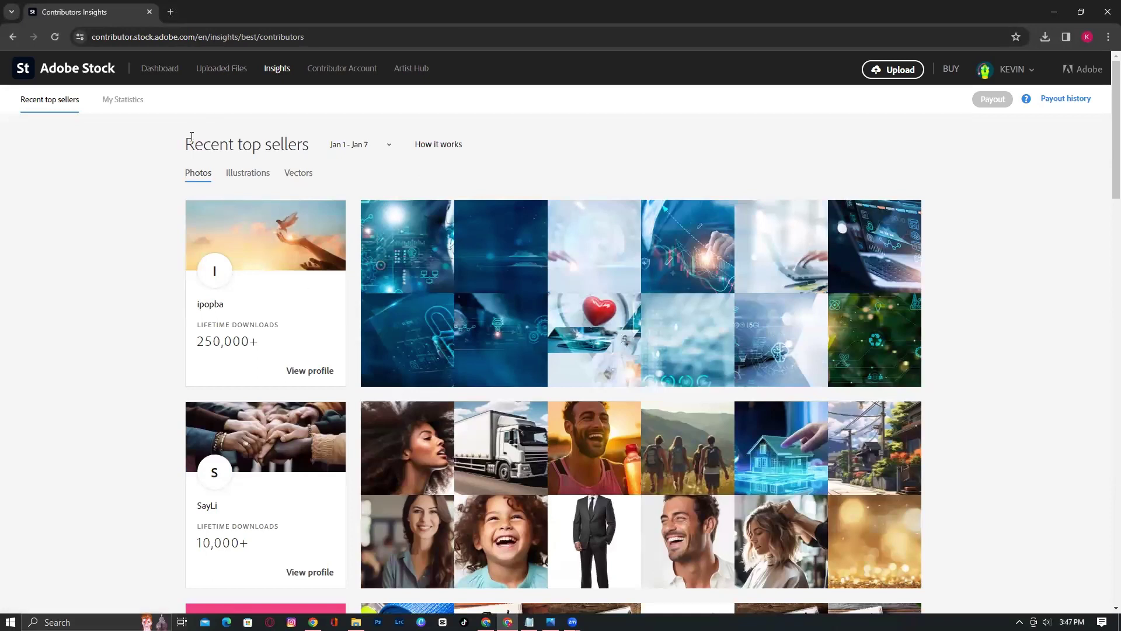
left_click_drag(182, 146, 195, 144)
scroll(633, 397, "down", 2)
scroll(634, 403, "down", 4)
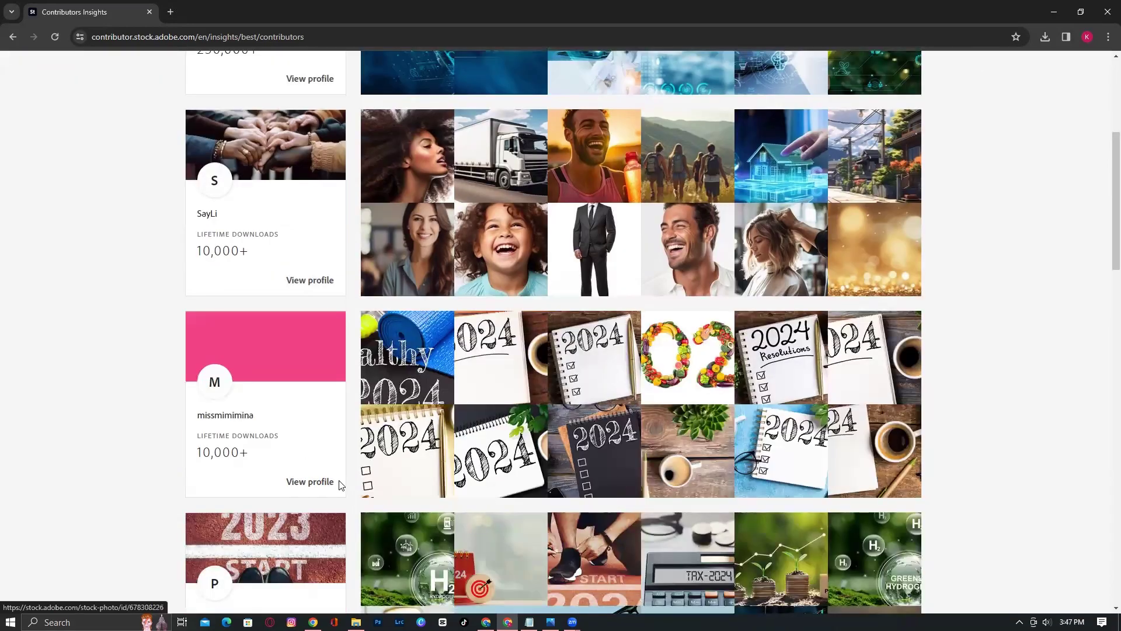
scroll(587, 553, "down", 8)
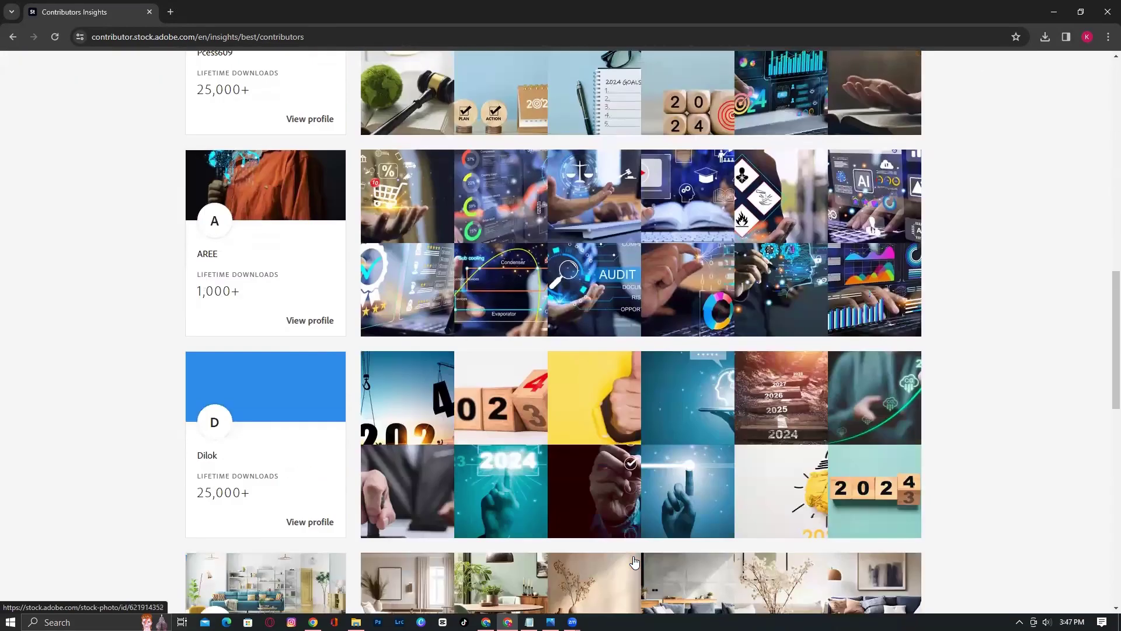
scroll(736, 411, "down", 3)
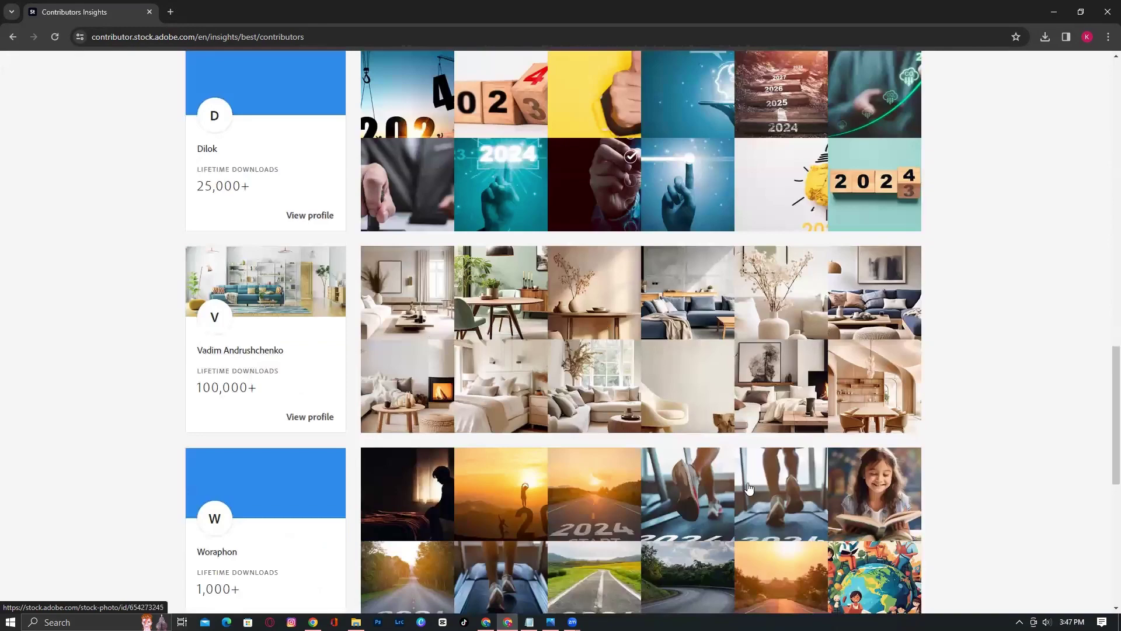
scroll(746, 482, "down", 4)
scroll(746, 482, "down", 4)
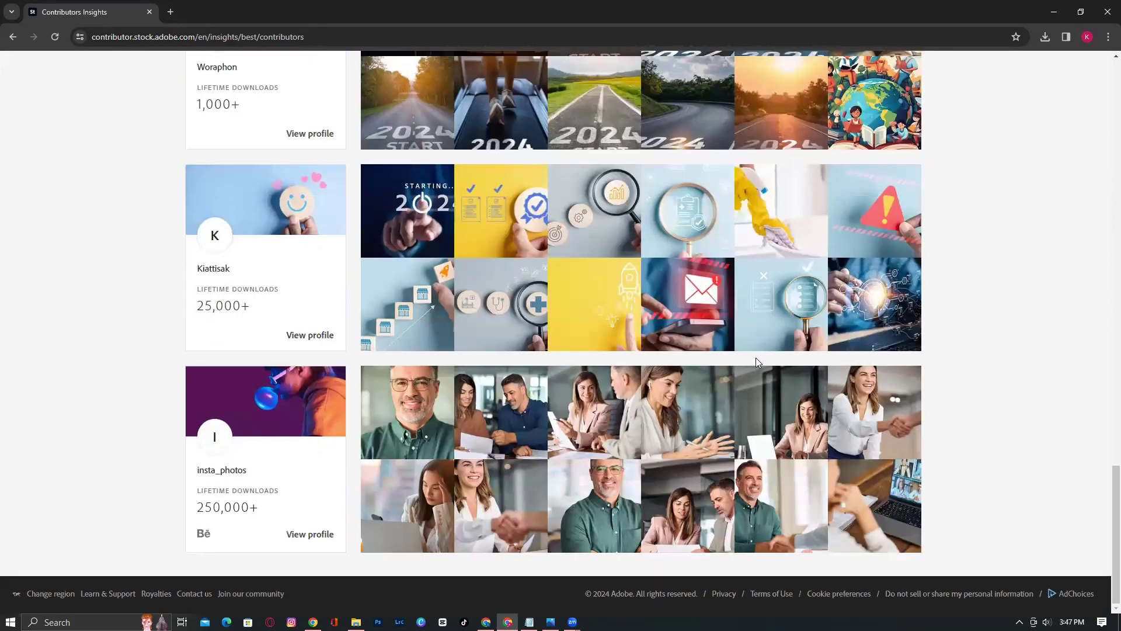
scroll(749, 359, "up", 5)
scroll(750, 359, "up", 10)
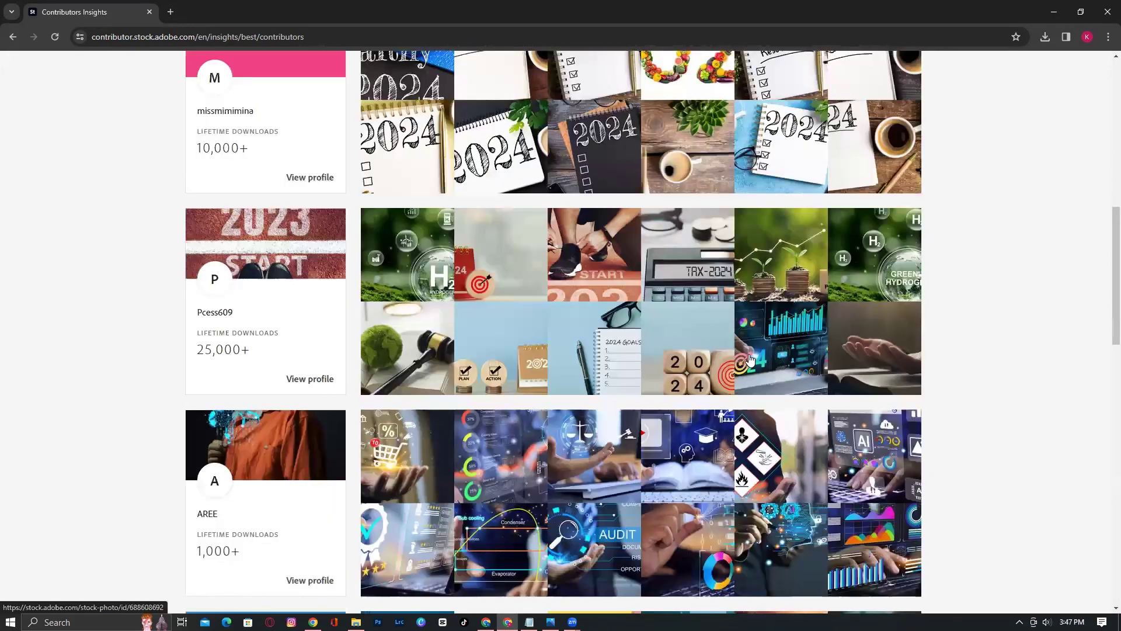
scroll(750, 359, "up", 10)
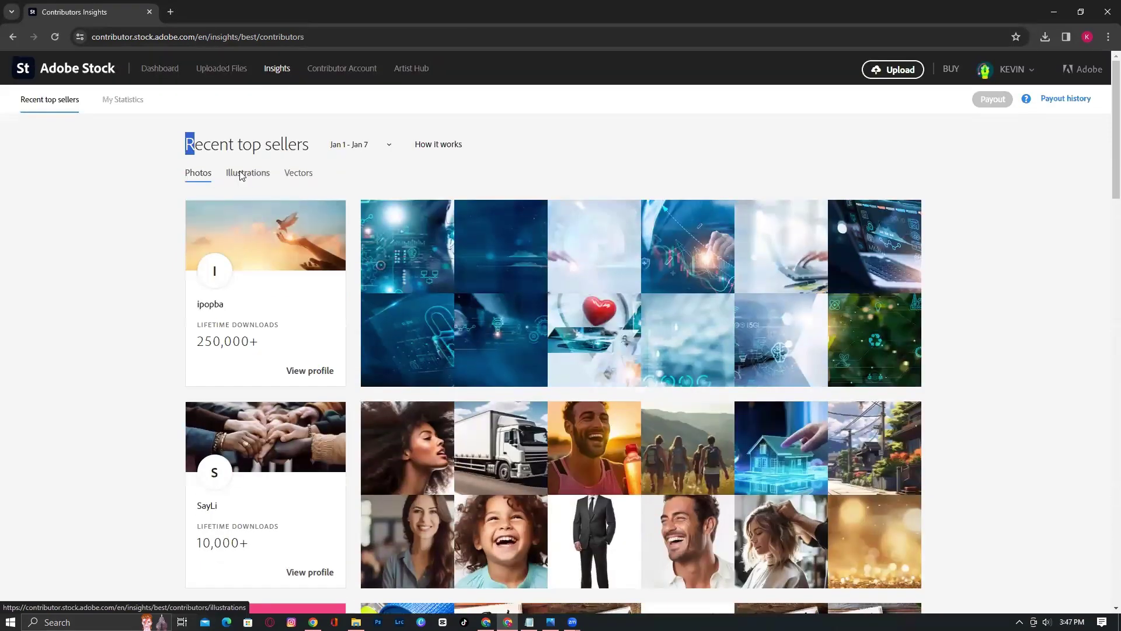
Browse the top-selling illustration contributors
left_click(242, 174)
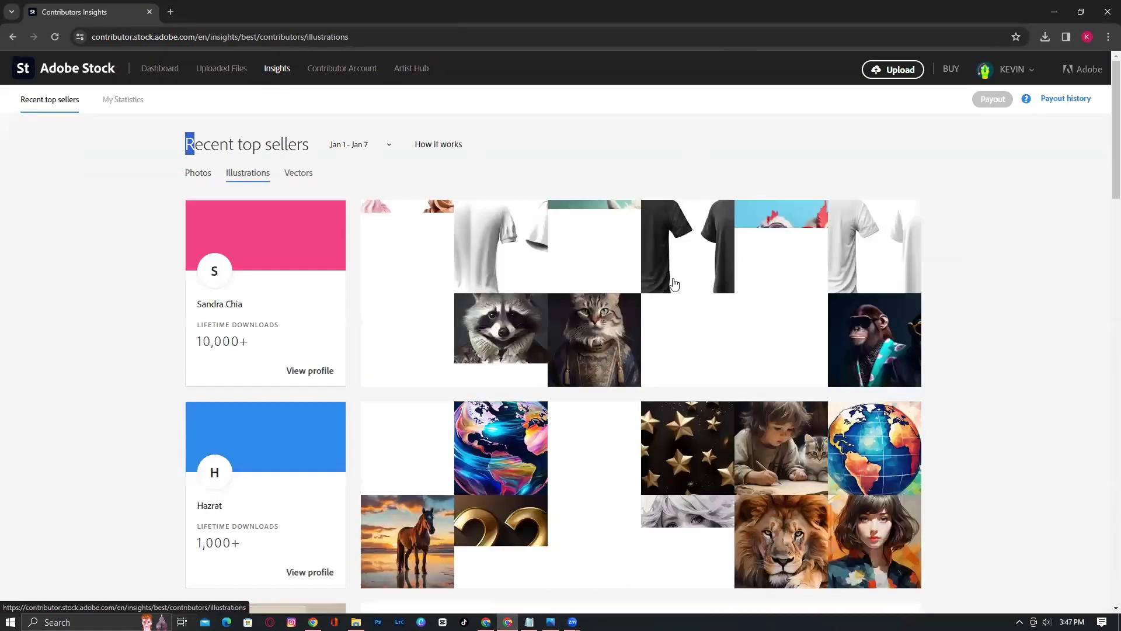
scroll(708, 357, "down", 1)
scroll(709, 357, "down", 6)
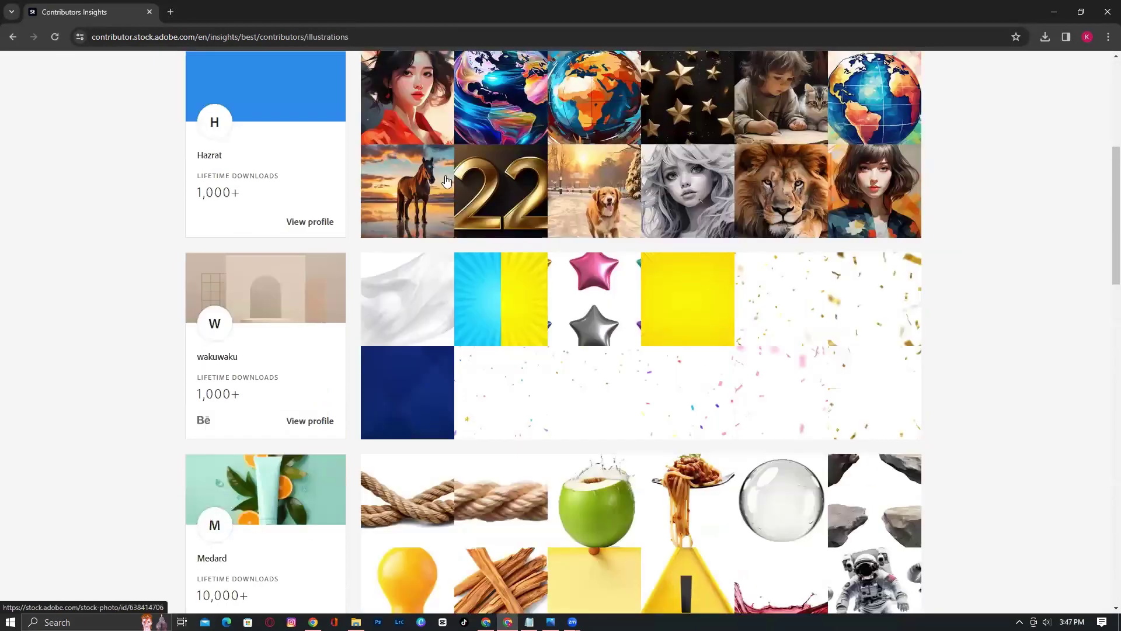
scroll(675, 430, "down", 1)
scroll(676, 431, "down", 6)
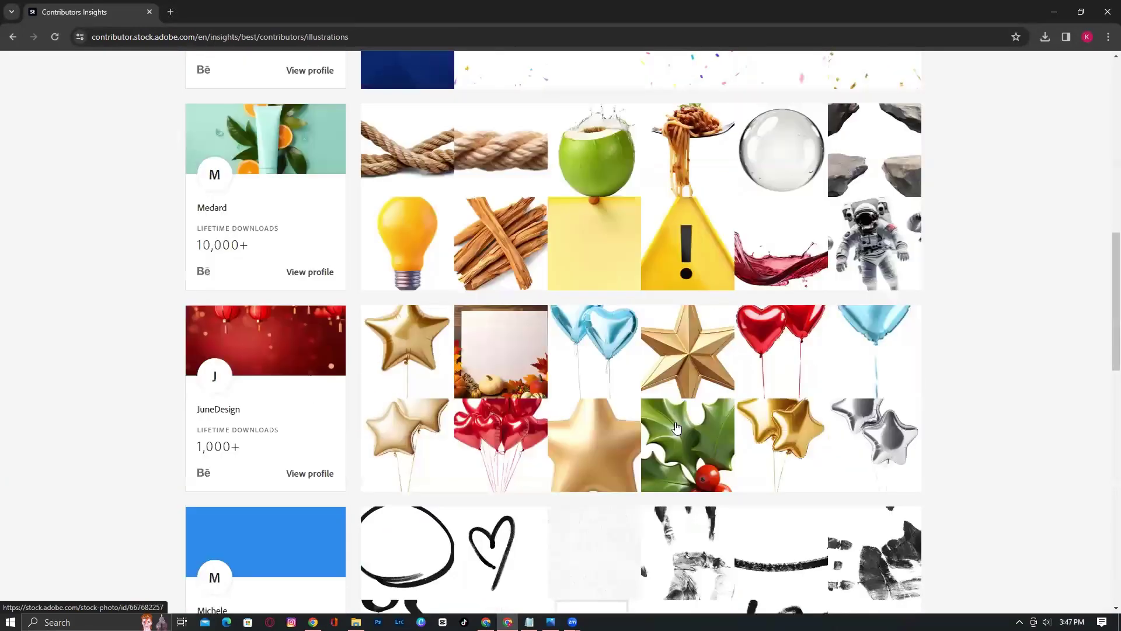
scroll(675, 428, "down", 6)
scroll(677, 426, "down", 10)
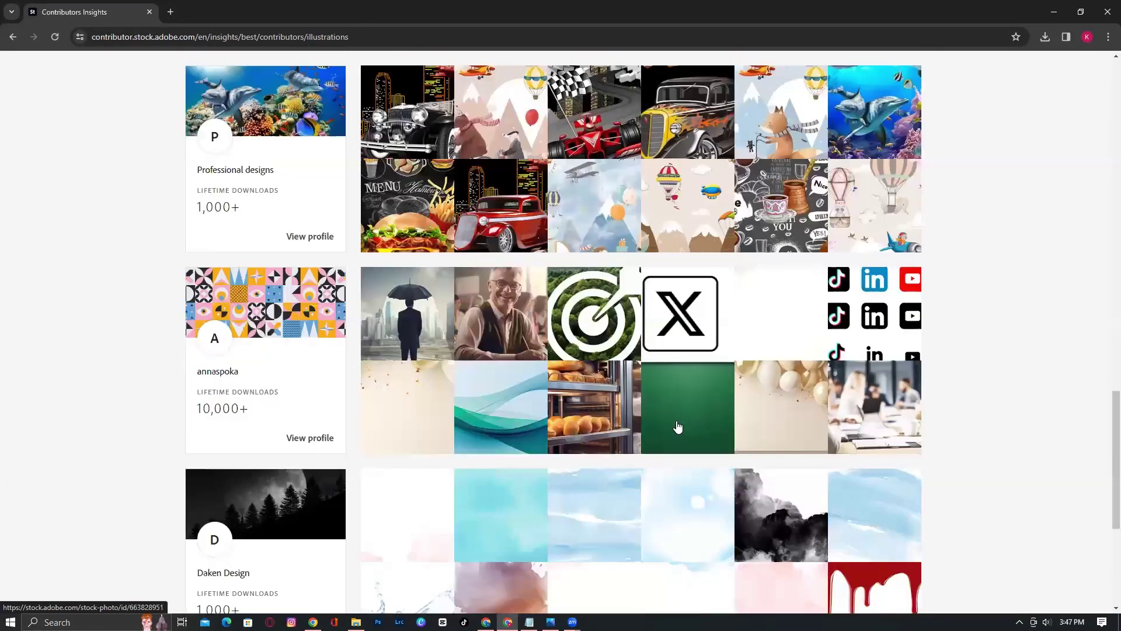
scroll(677, 426, "up", 4)
scroll(677, 427, "up", 18)
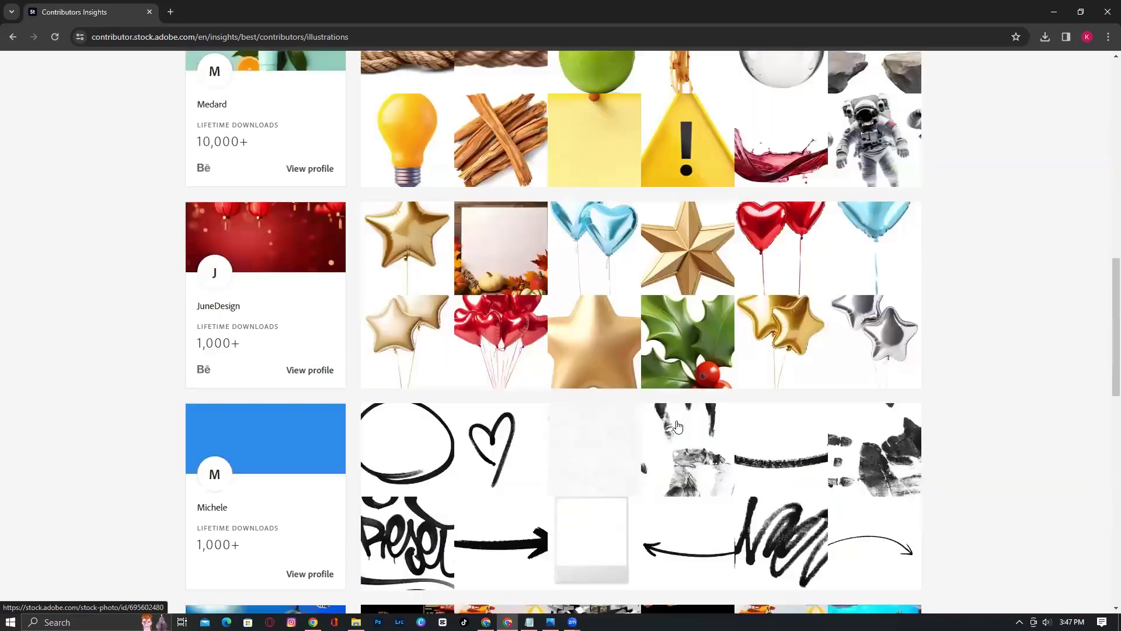
scroll(678, 426, "up", 6)
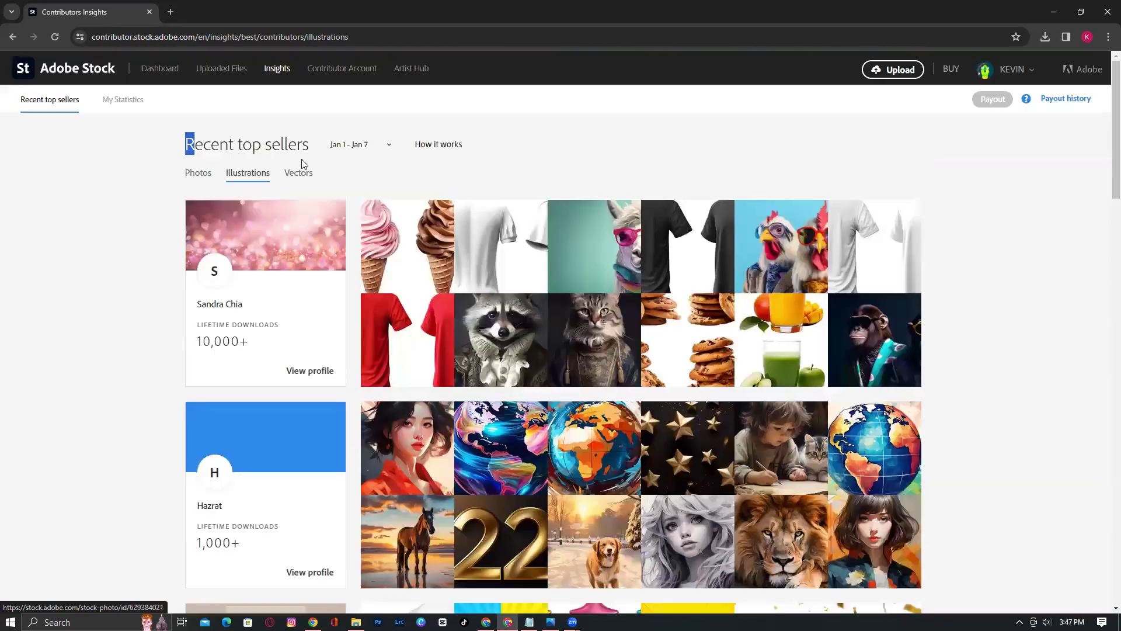
Browse the top vector contributors, then finish on the top photo contributors
left_click(302, 172)
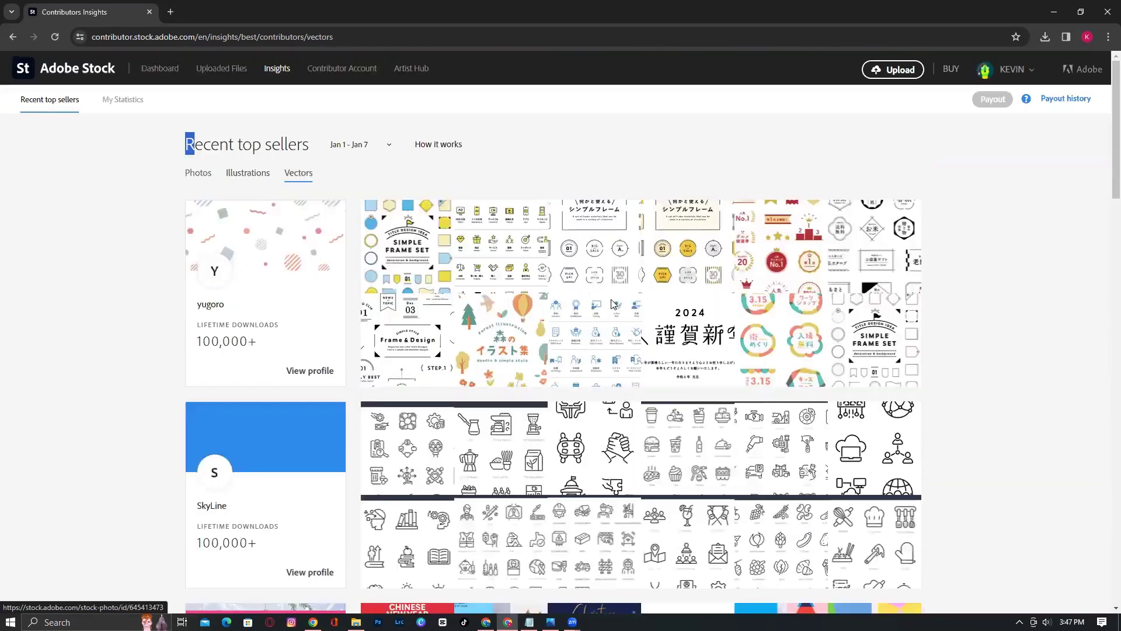
scroll(612, 304, "down", 7)
scroll(613, 305, "down", 13)
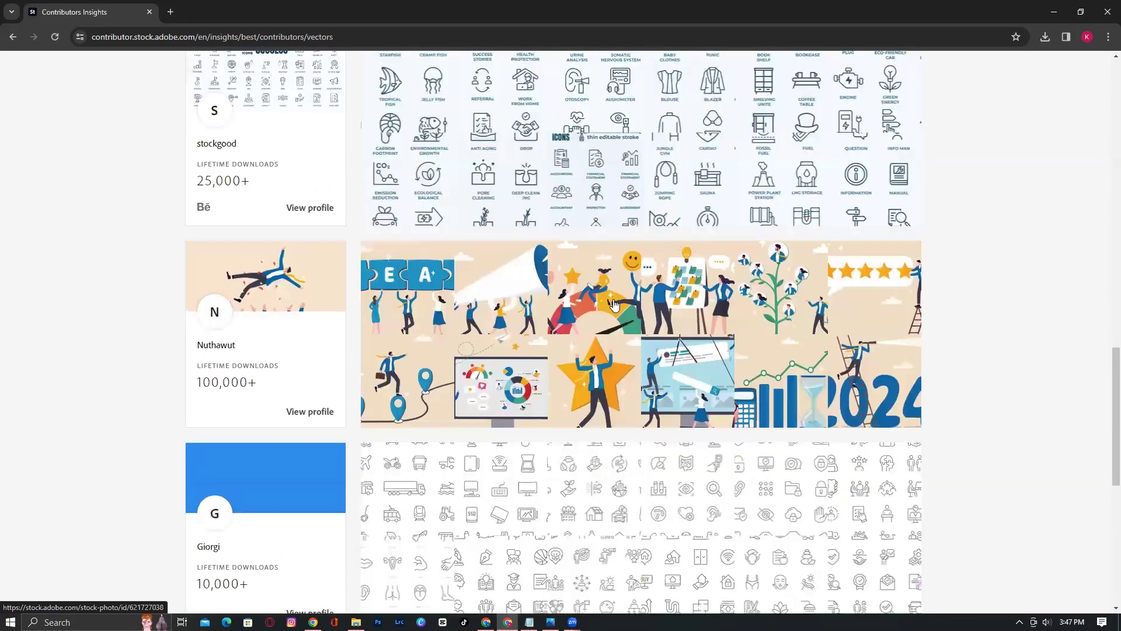
scroll(614, 304, "up", 10)
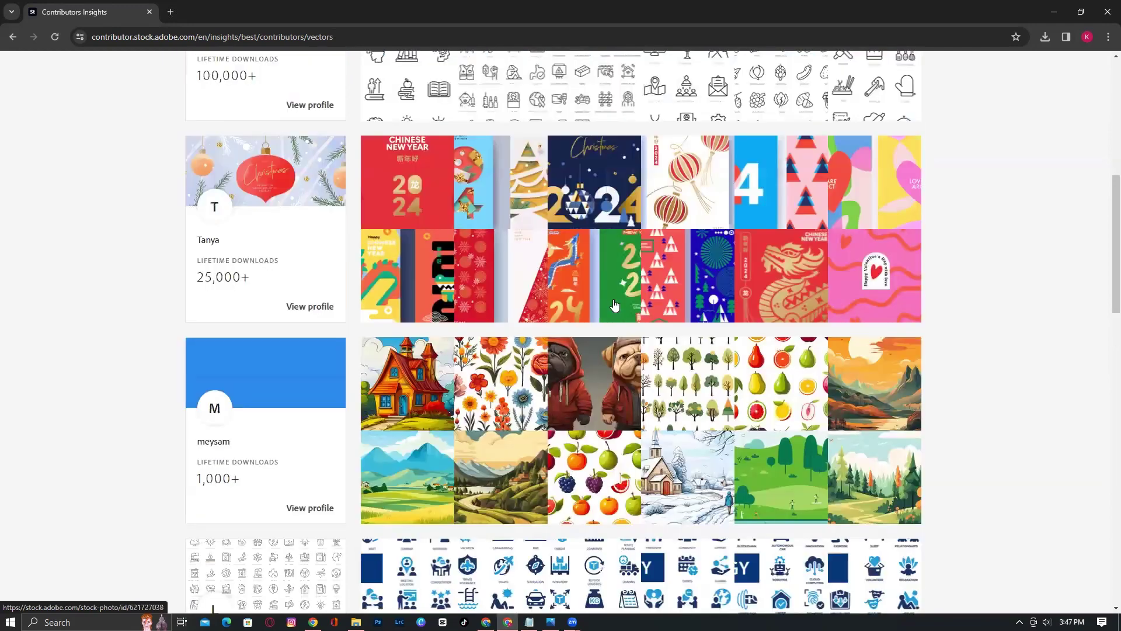
scroll(614, 304, "up", 8)
left_click(247, 175)
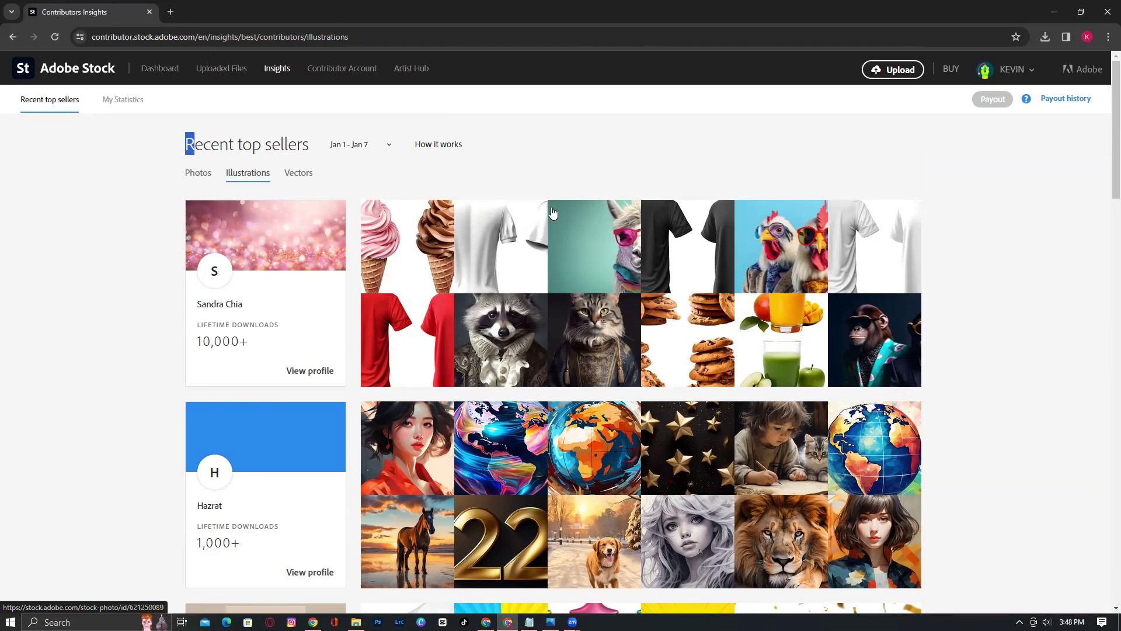
left_click(196, 173)
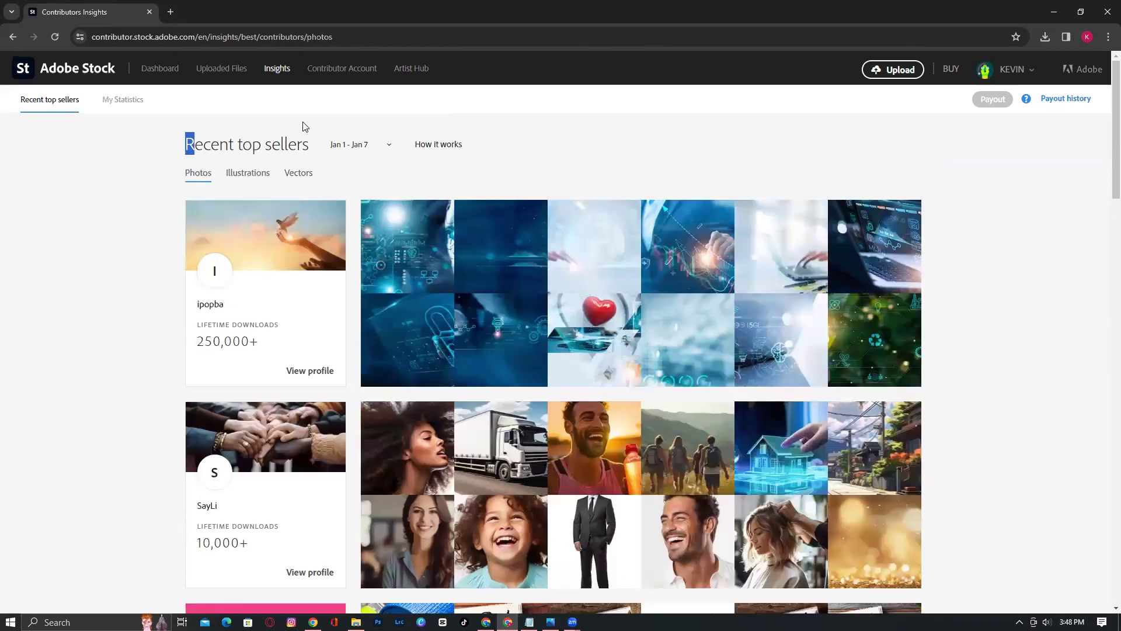